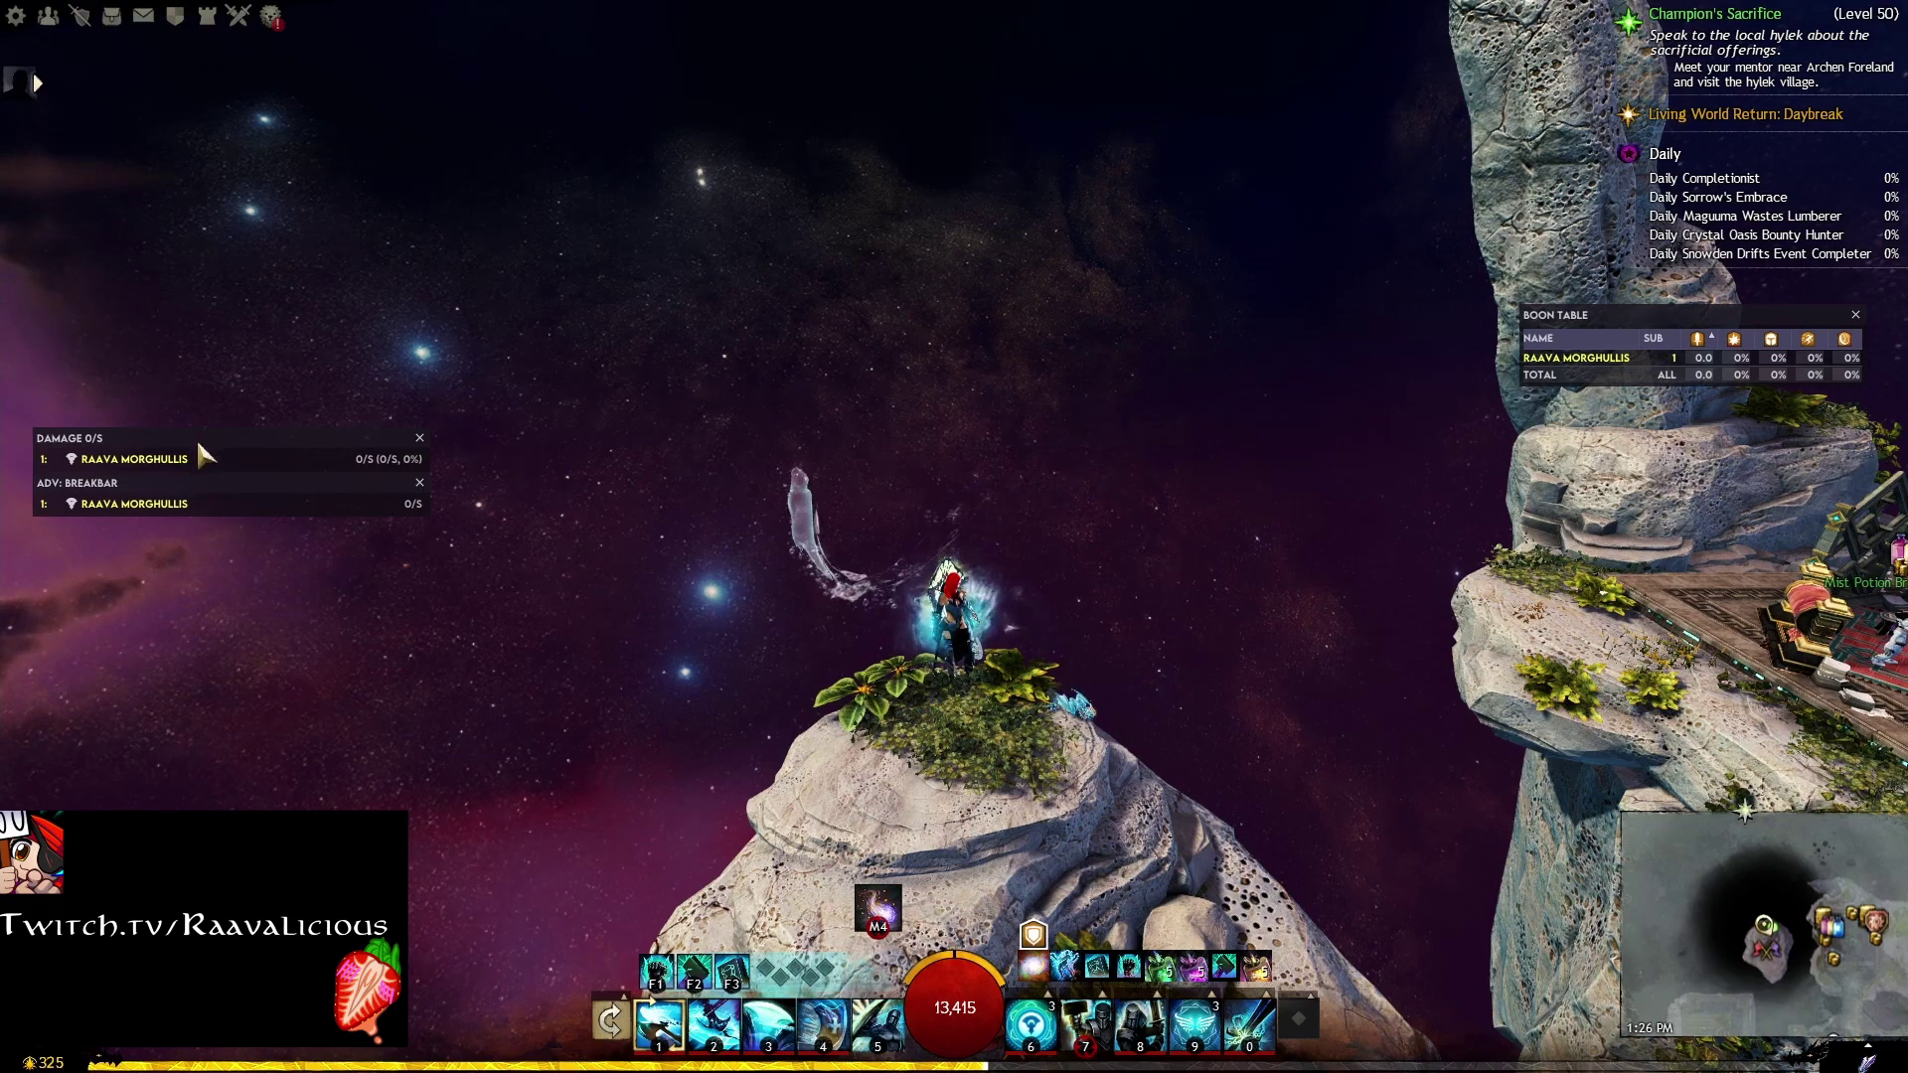
Step: Reposition the Damage and breakbar windows together near the screen edge, and shift the Boon Table window slightly
left_click_drag(194, 438, 211, 222)
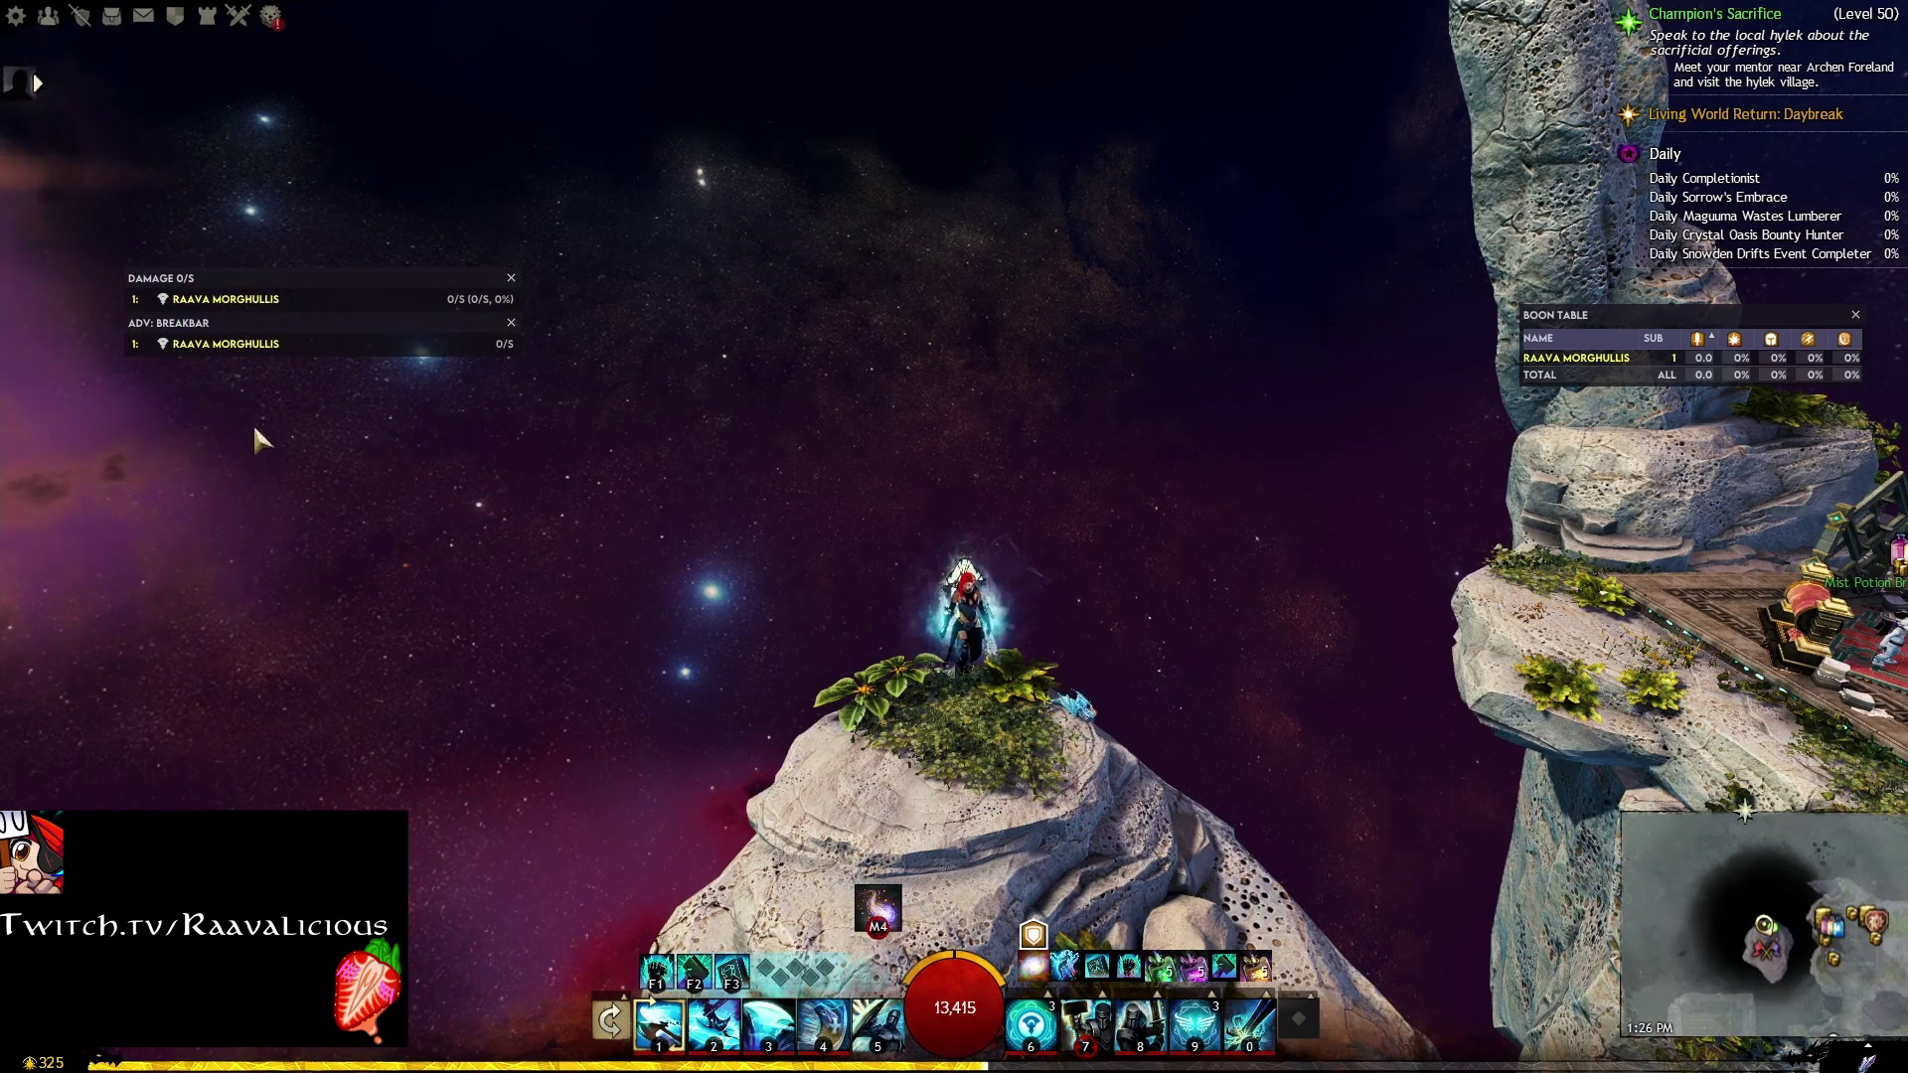
left_click_drag(256, 290, 190, 402)
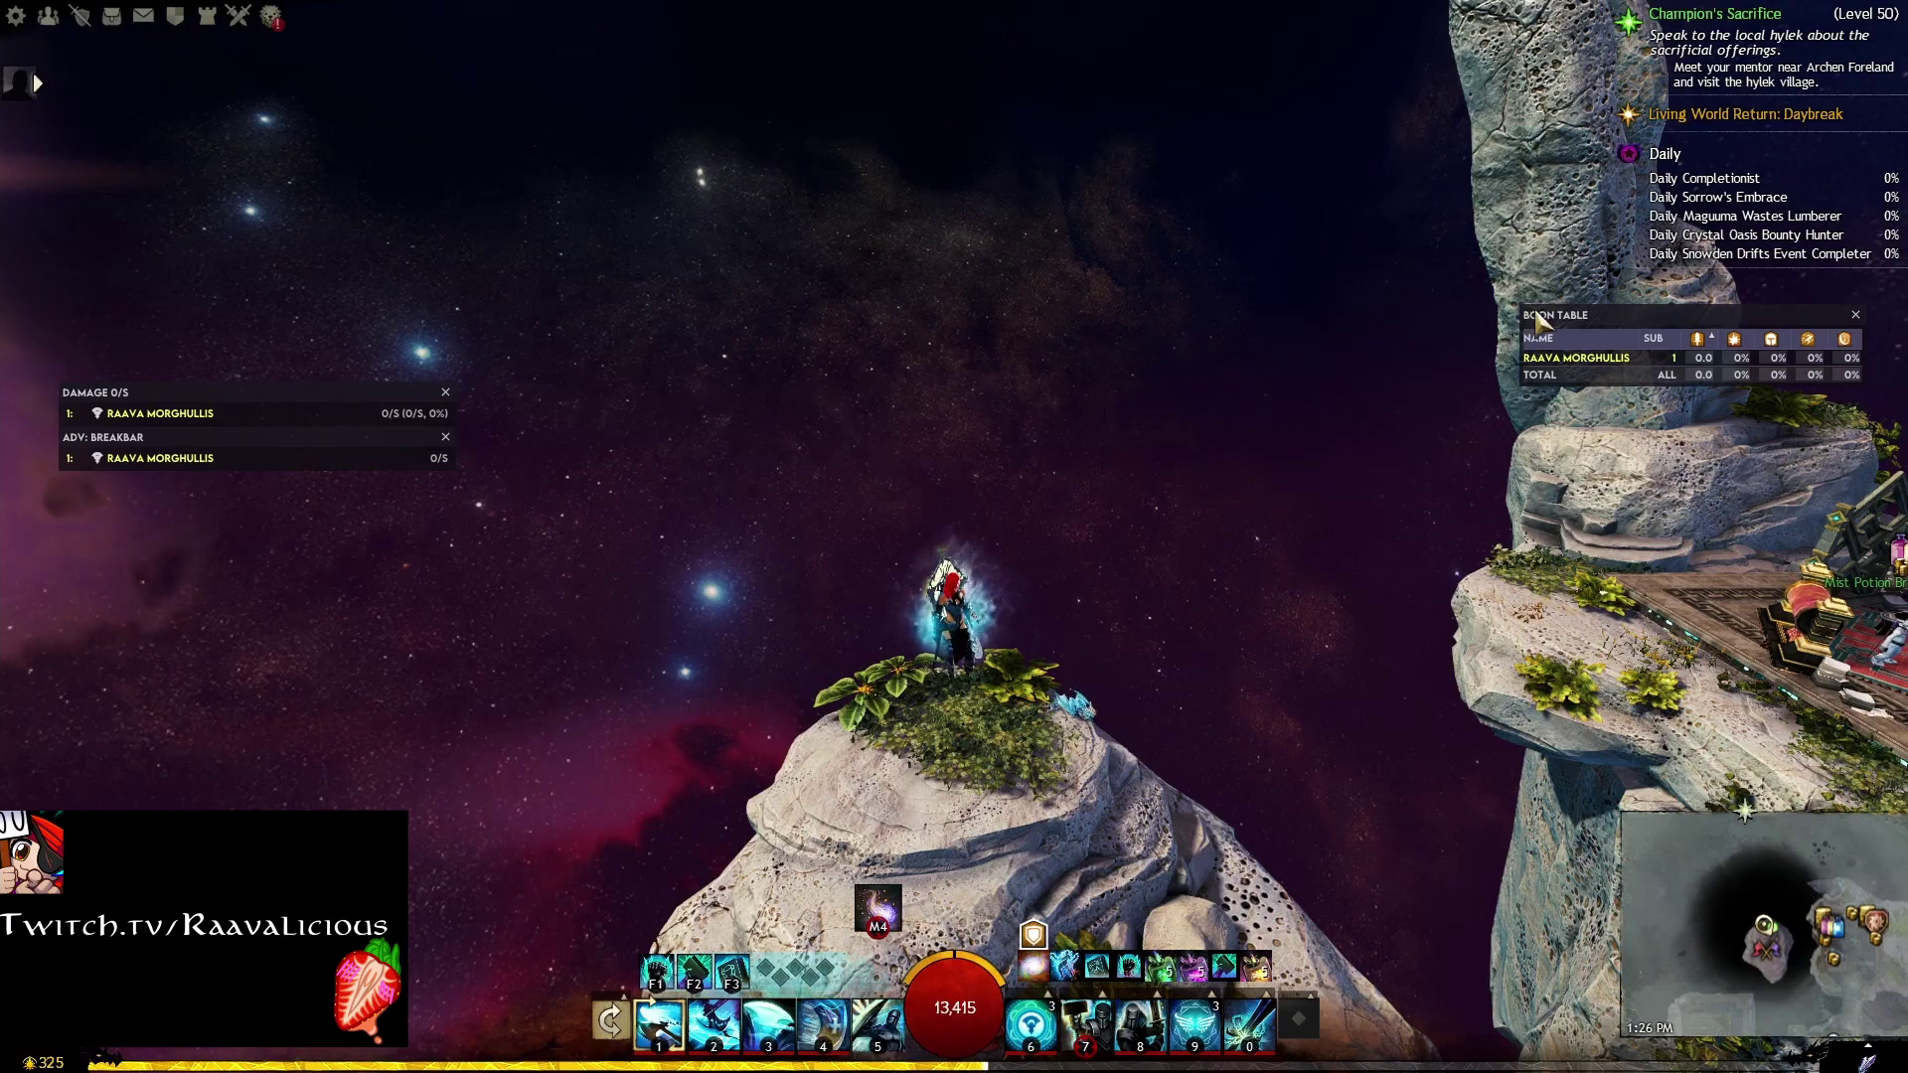
mouse_move(1522, 314)
left_mouse_down()
mouse_move(1227, 316)
mouse_move(1502, 310)
mouse_move(1506, 285)
left_mouse_up()
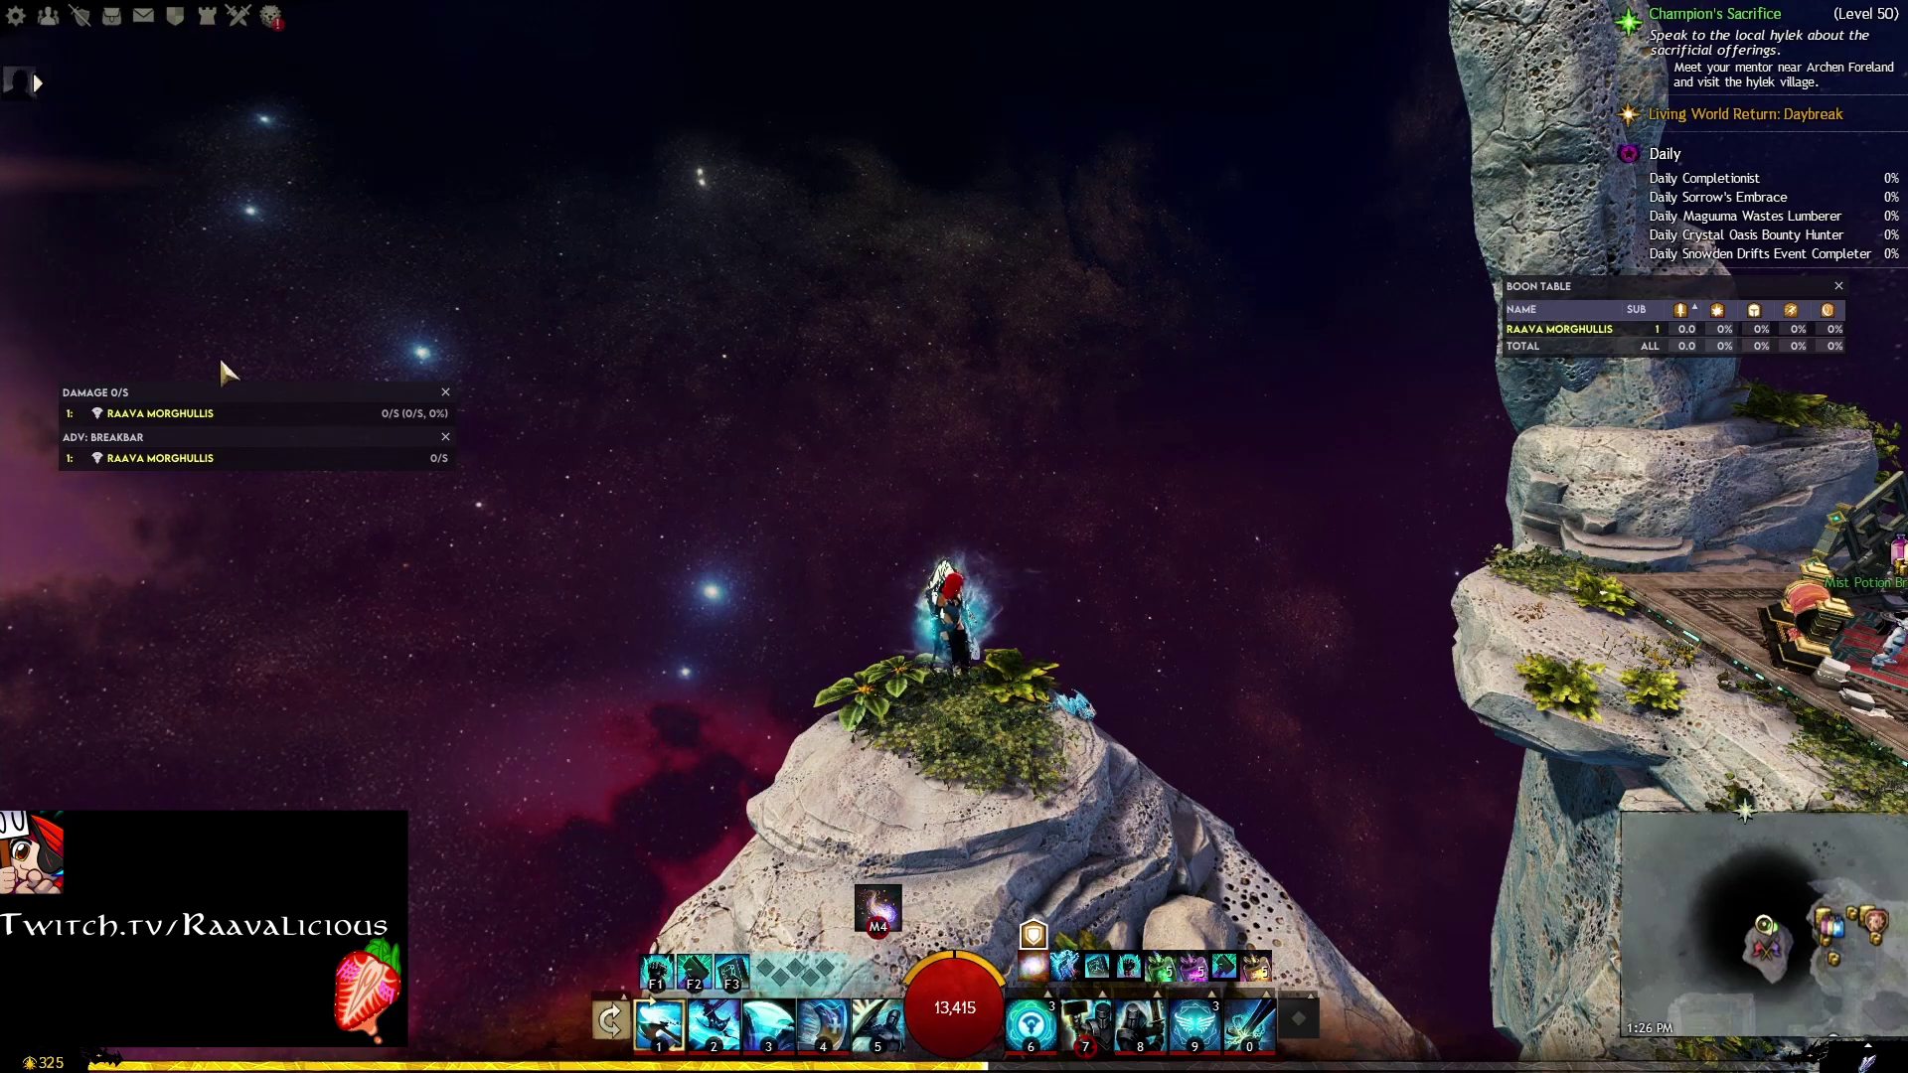
mouse_move(155, 402)
left_mouse_down()
mouse_move(373, 407)
mouse_move(129, 421)
left_mouse_up()
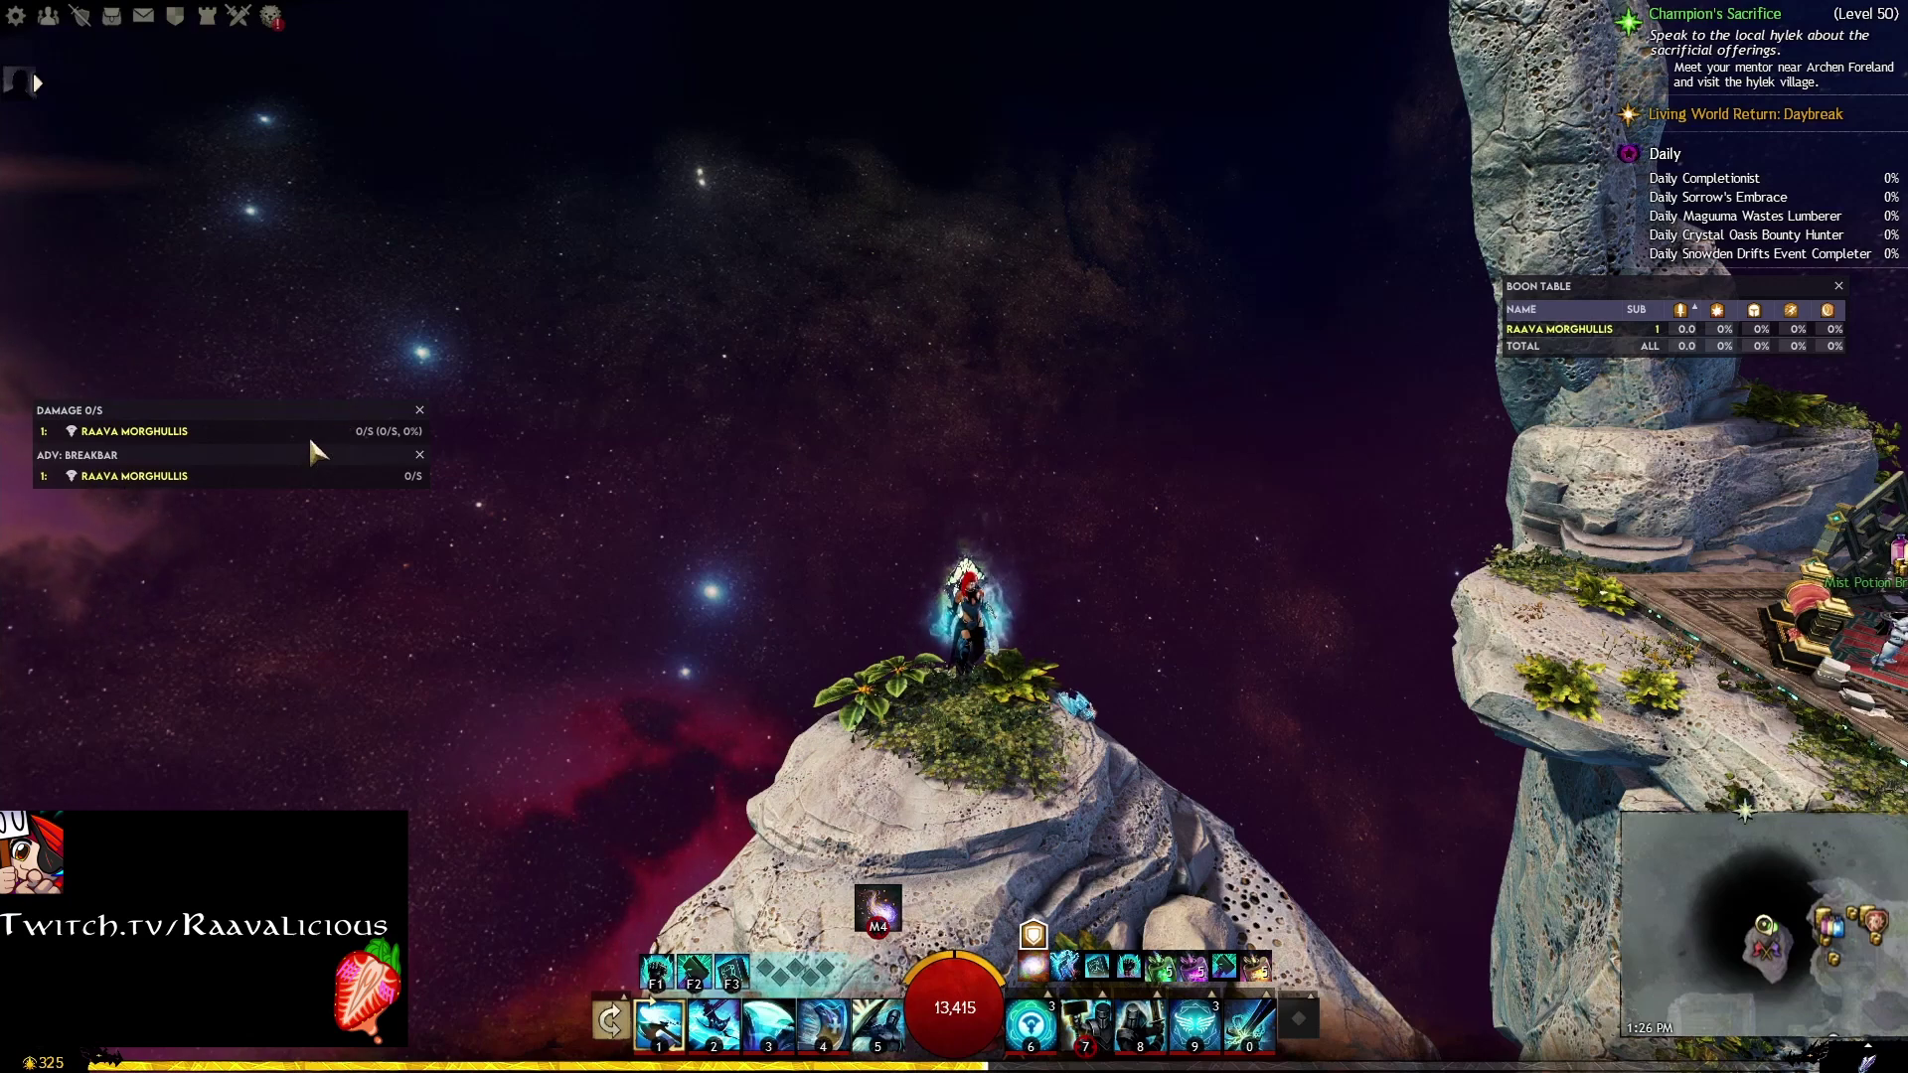
left_click_drag(332, 404, 322, 404)
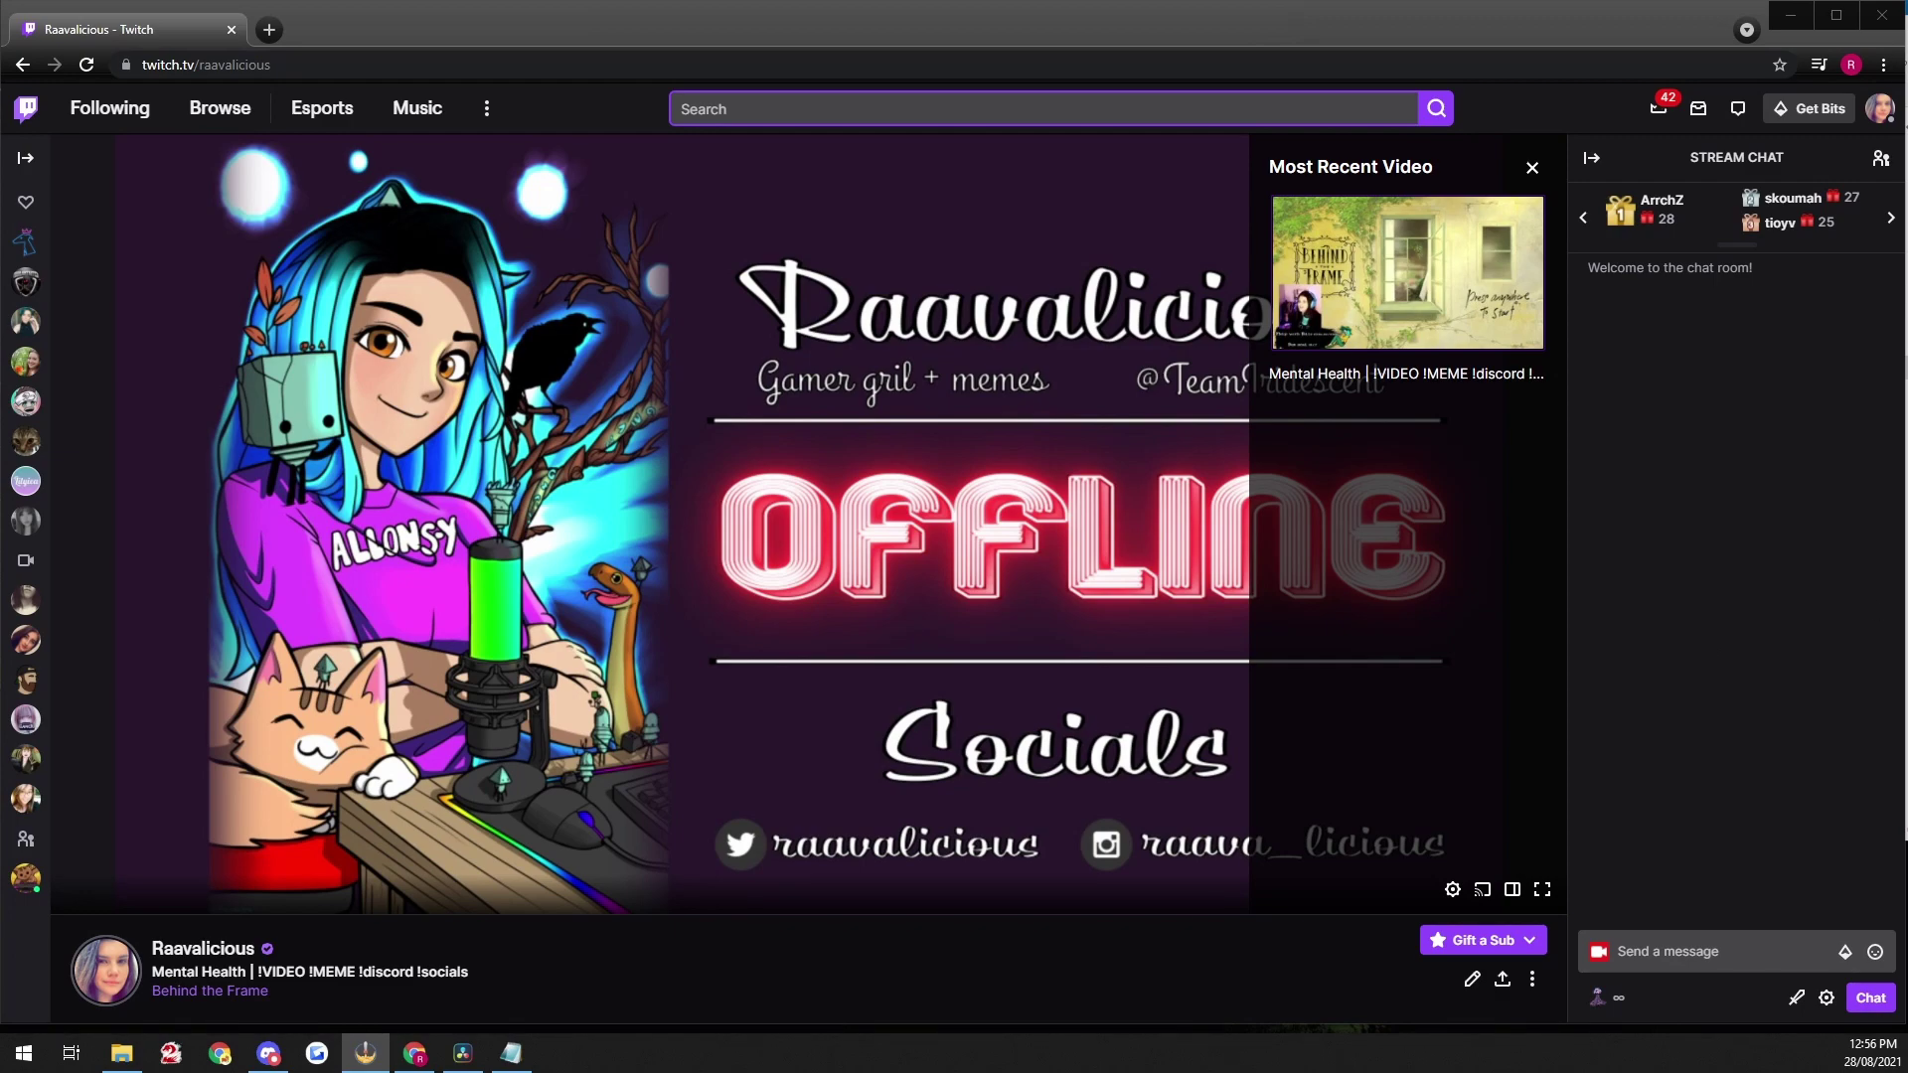
Step: Send !arc in the Twitch channel's chat and open the current x64 download directory on the arcdps website
left_click(1754, 962)
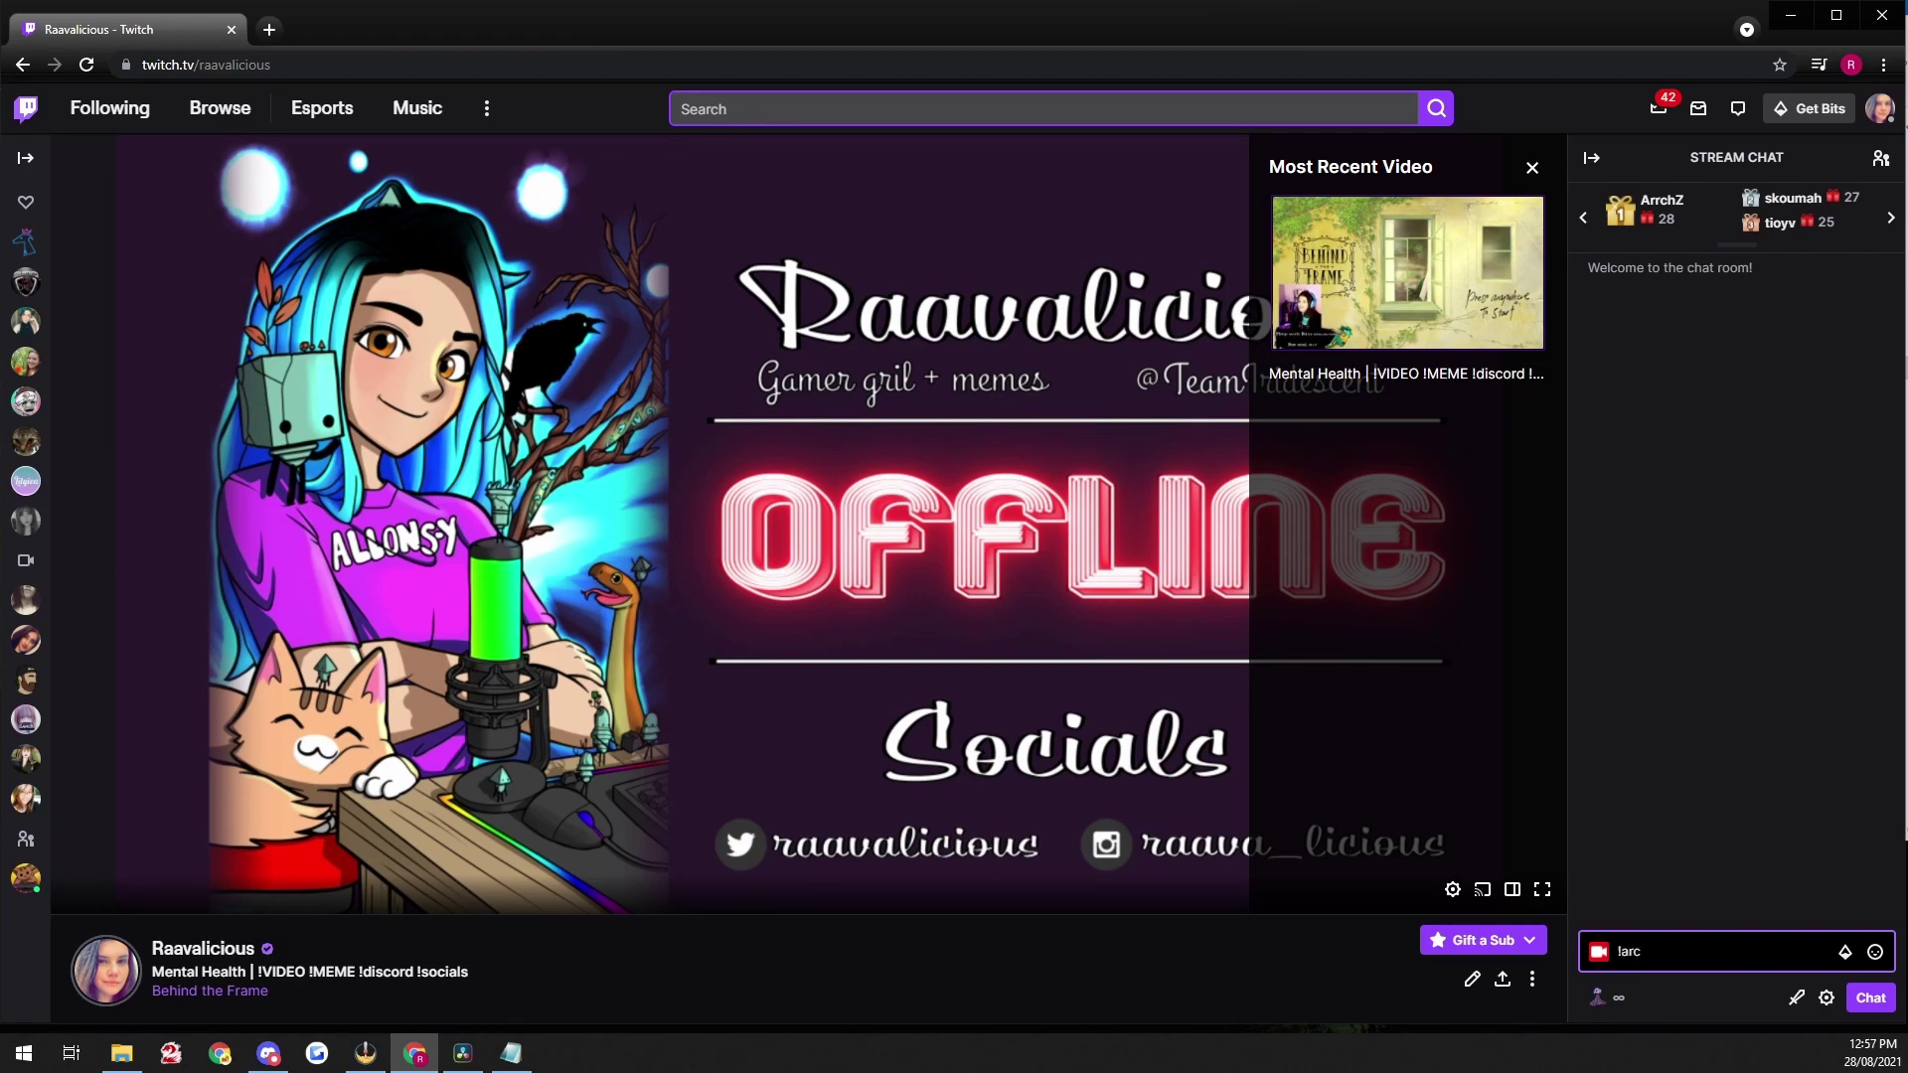
key("Return")
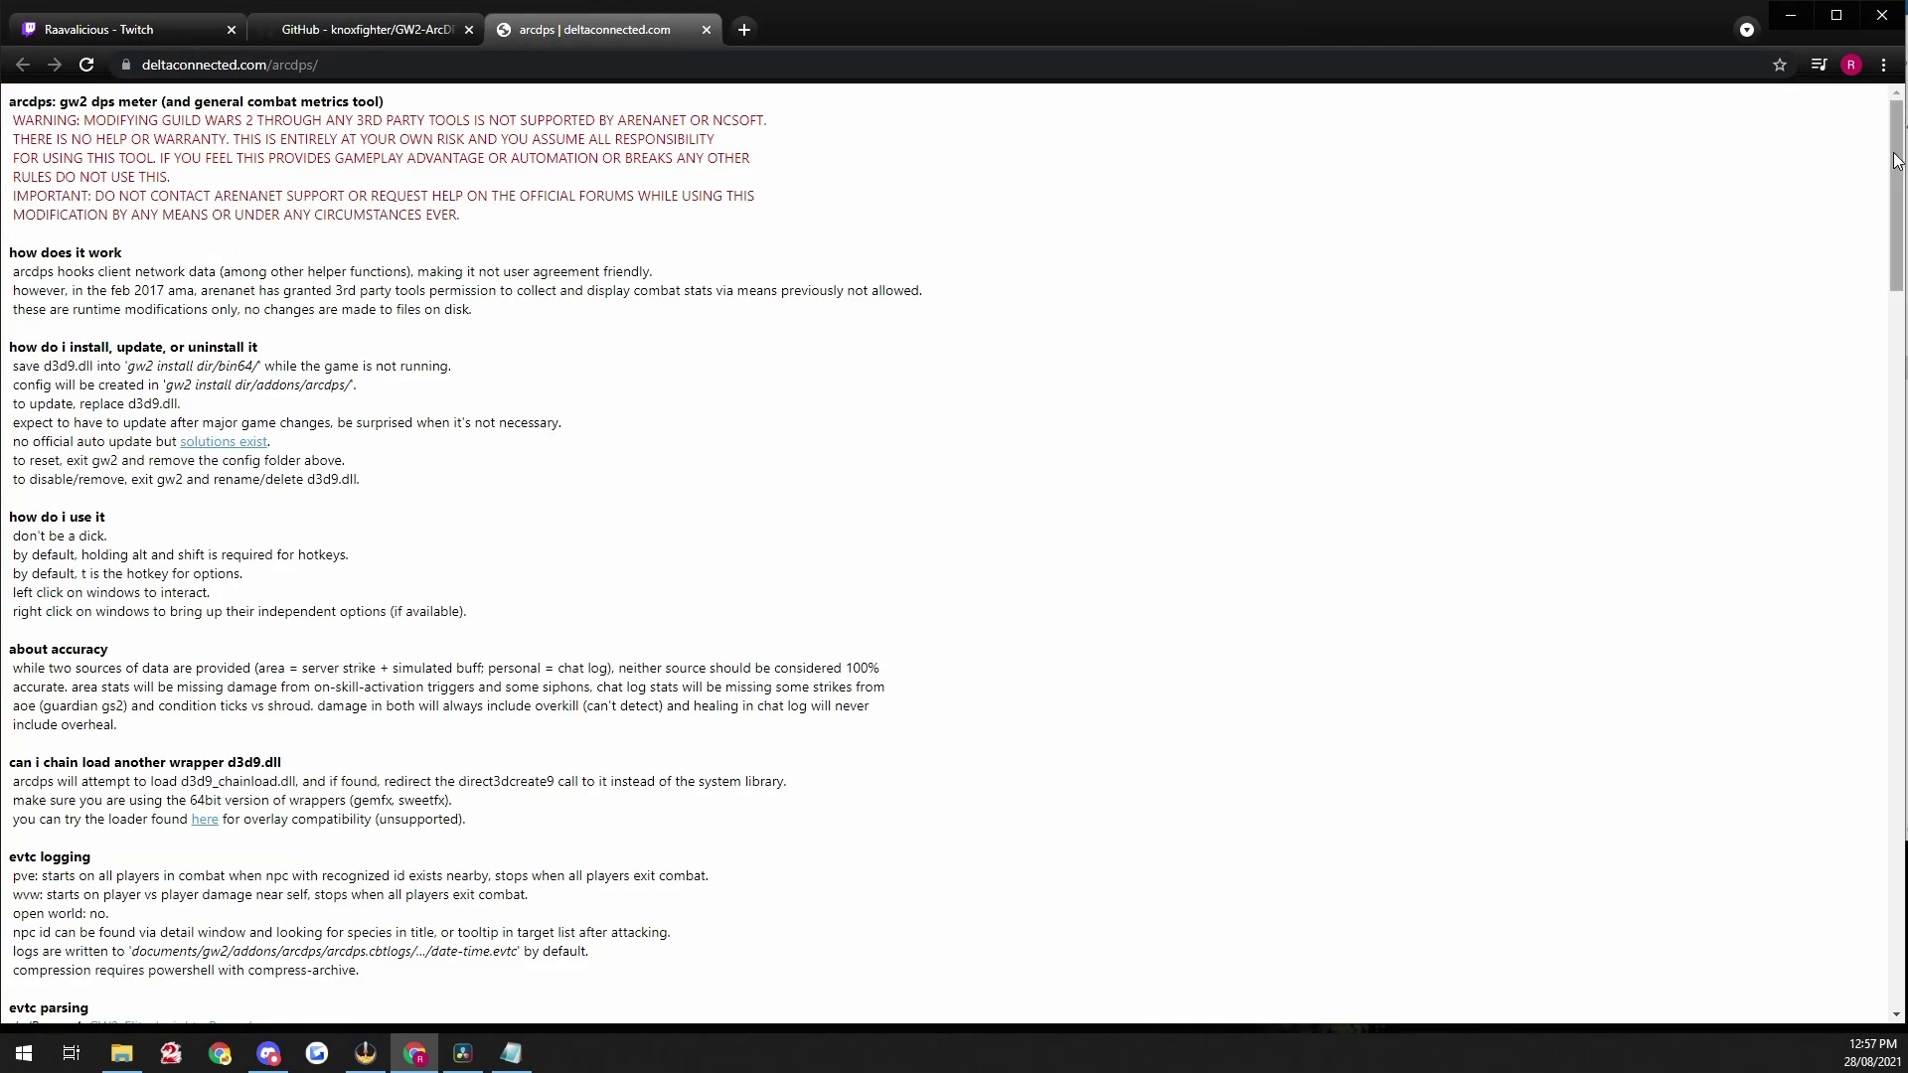
left_click_drag(1896, 184, 1896, 909)
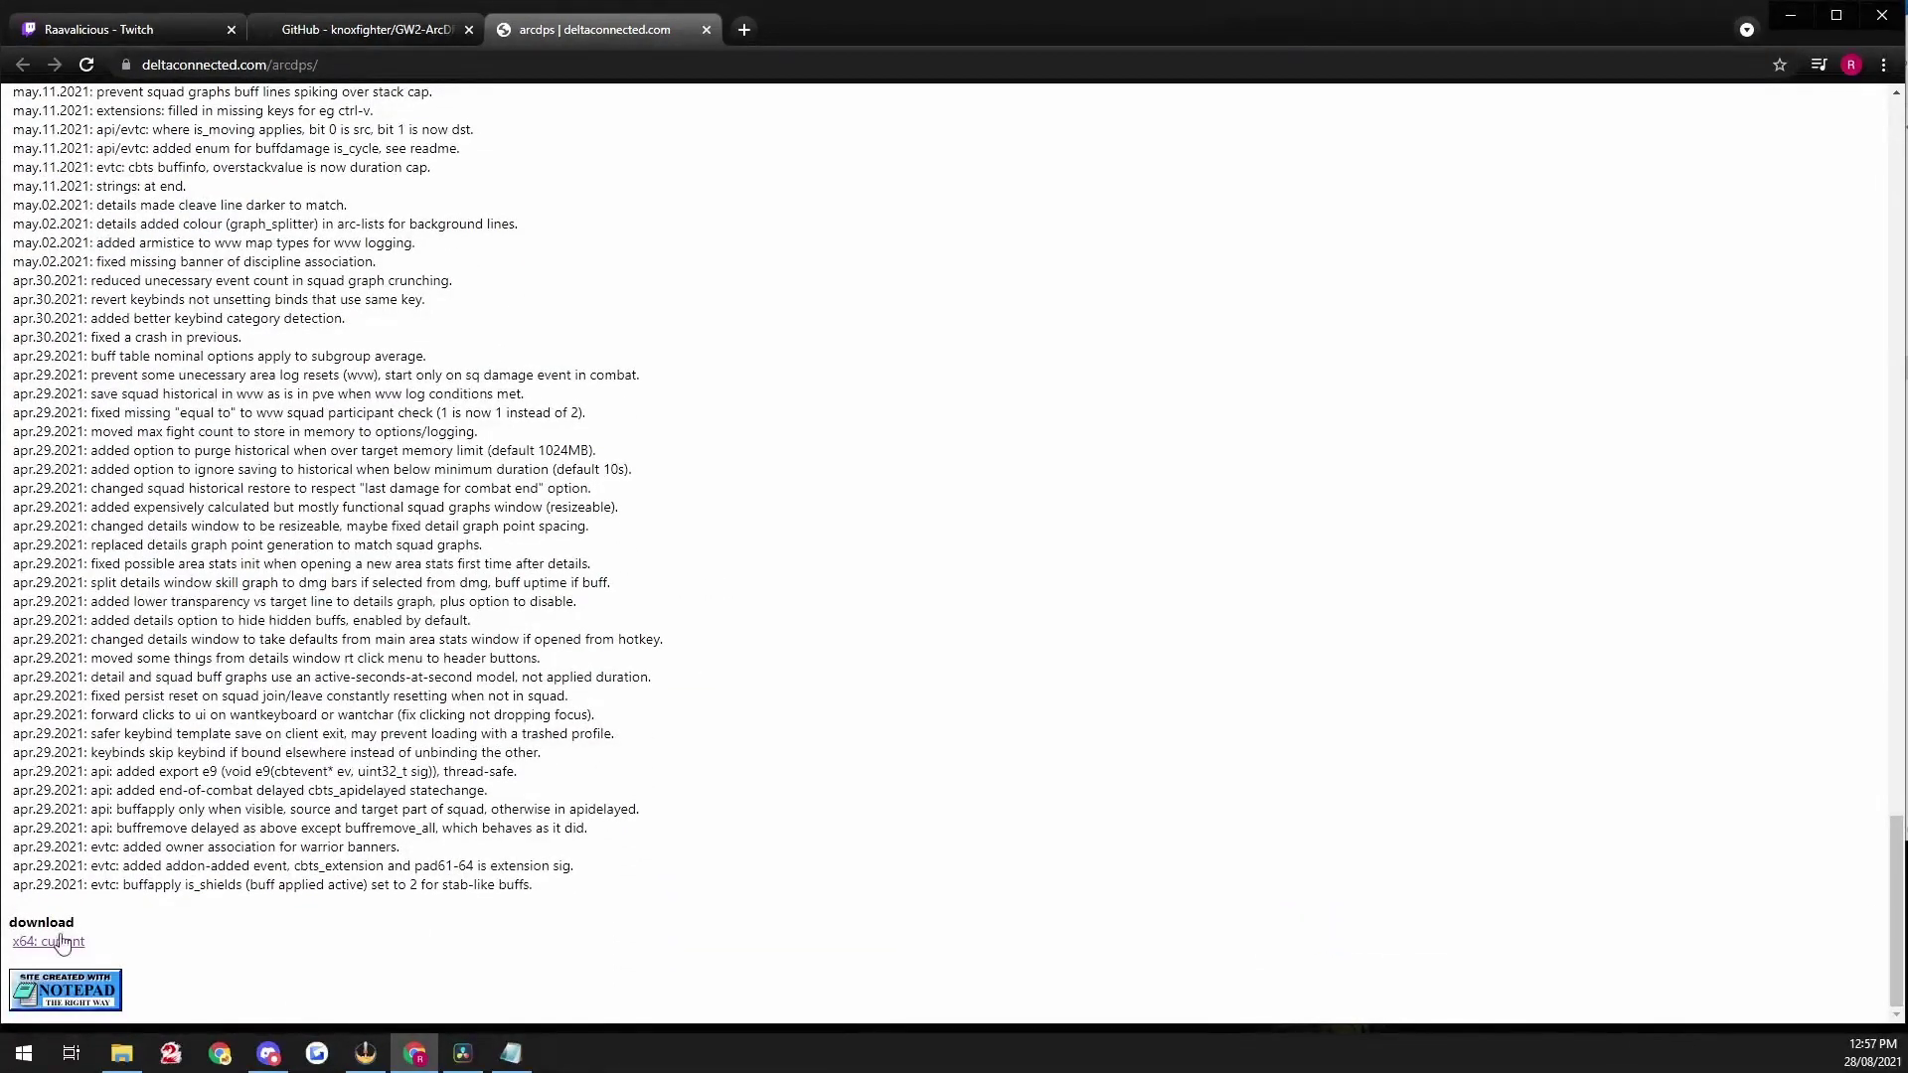
left_click(30, 954)
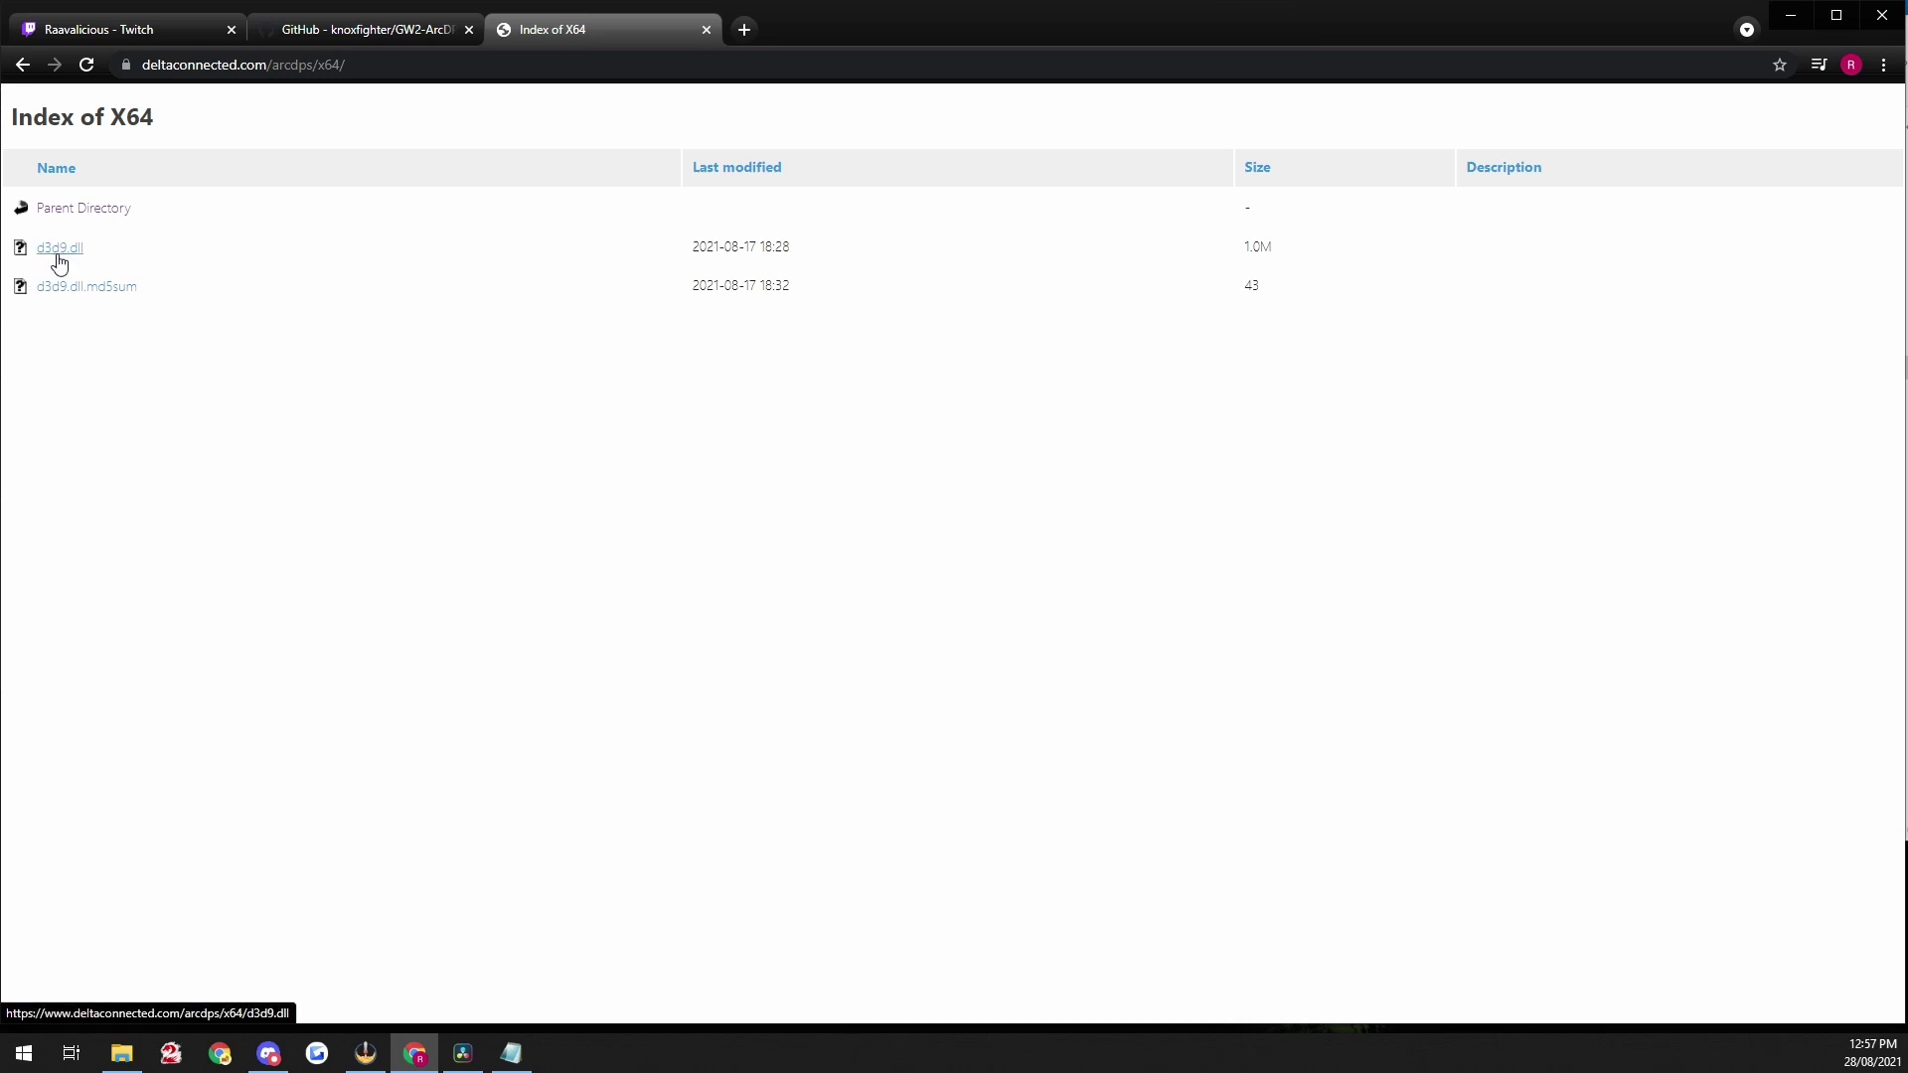
Step: View the GW2-ArcDPS-Boon-Table repository on GitHub down to the download link in its readme
left_click(356, 32)
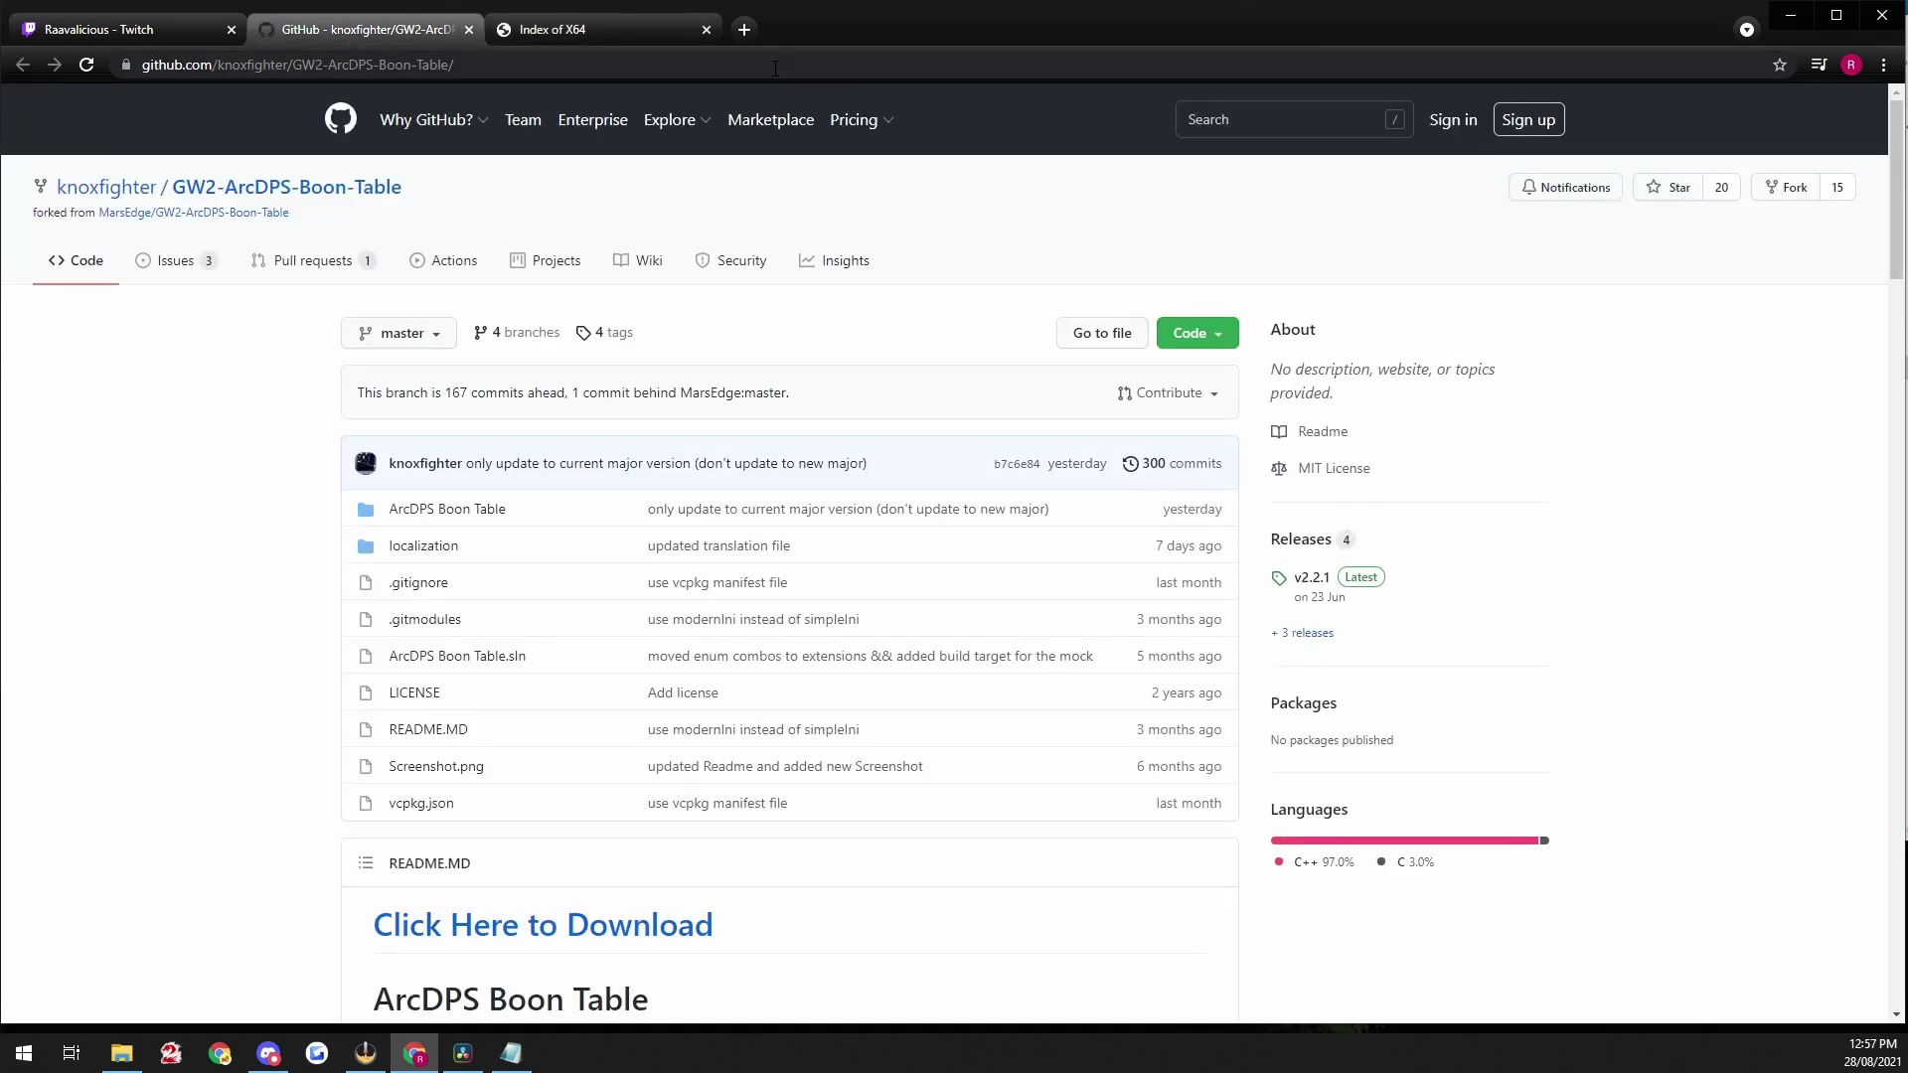
scroll(544, 693, "down", 3)
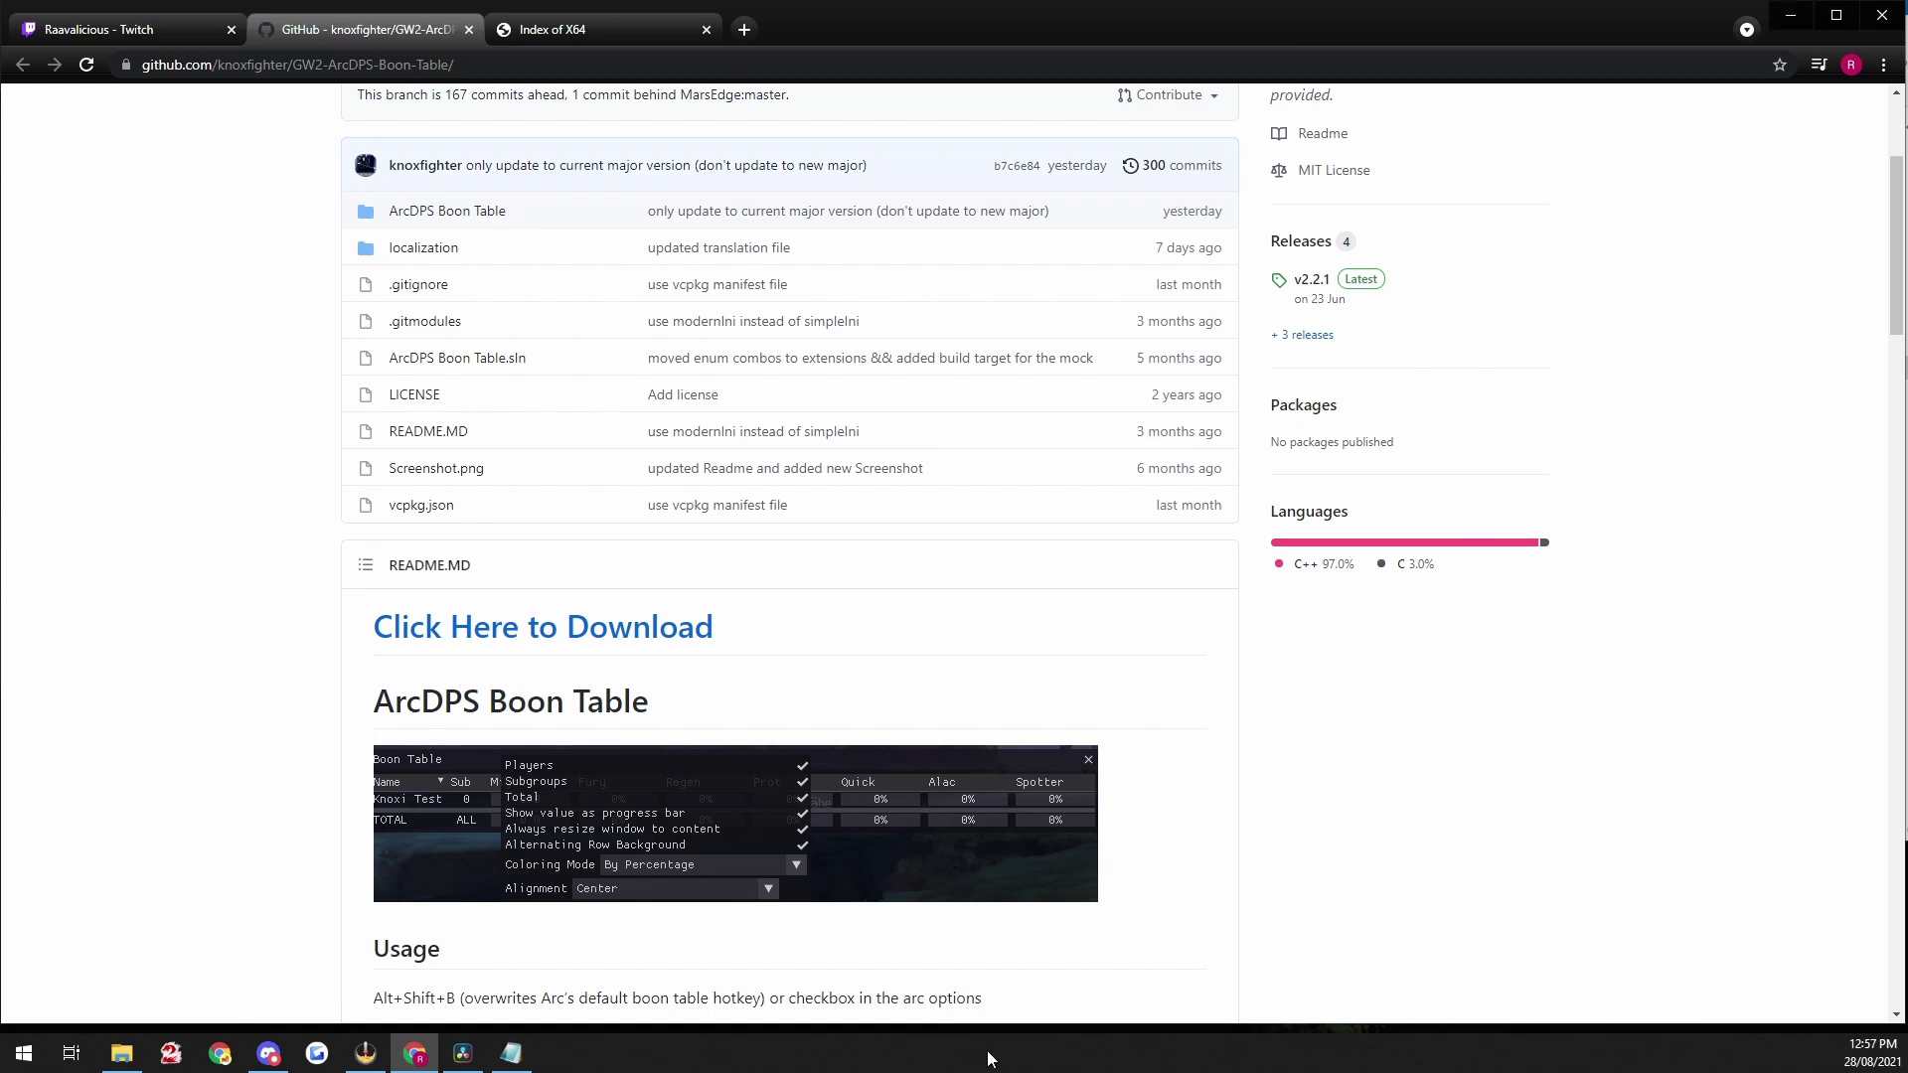
Step: In File Explorer, browse to C:\Program Files (x86)\Guild Wars 2\bin64 and locate d3d9.dll and d3d9_arcdps_table.dll
left_click(119, 1053)
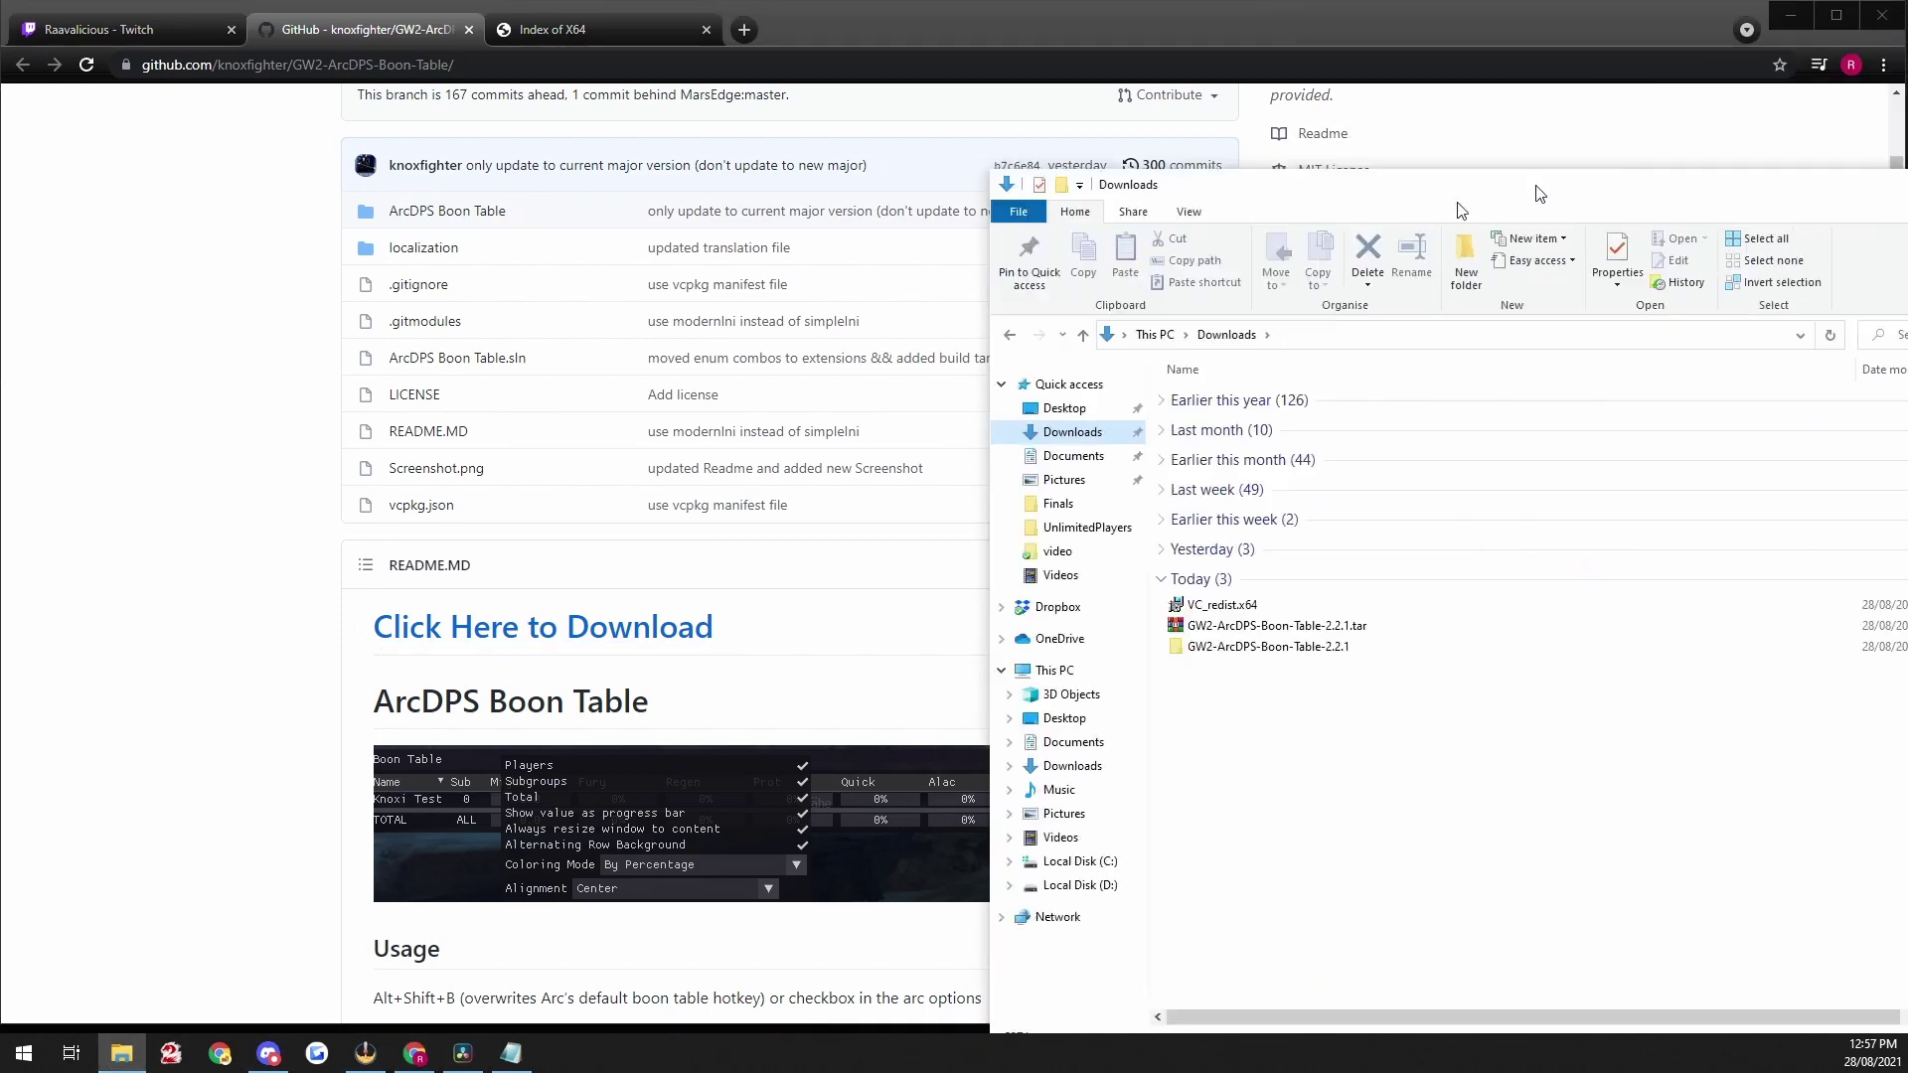
left_click_drag(1282, 189, 685, 2)
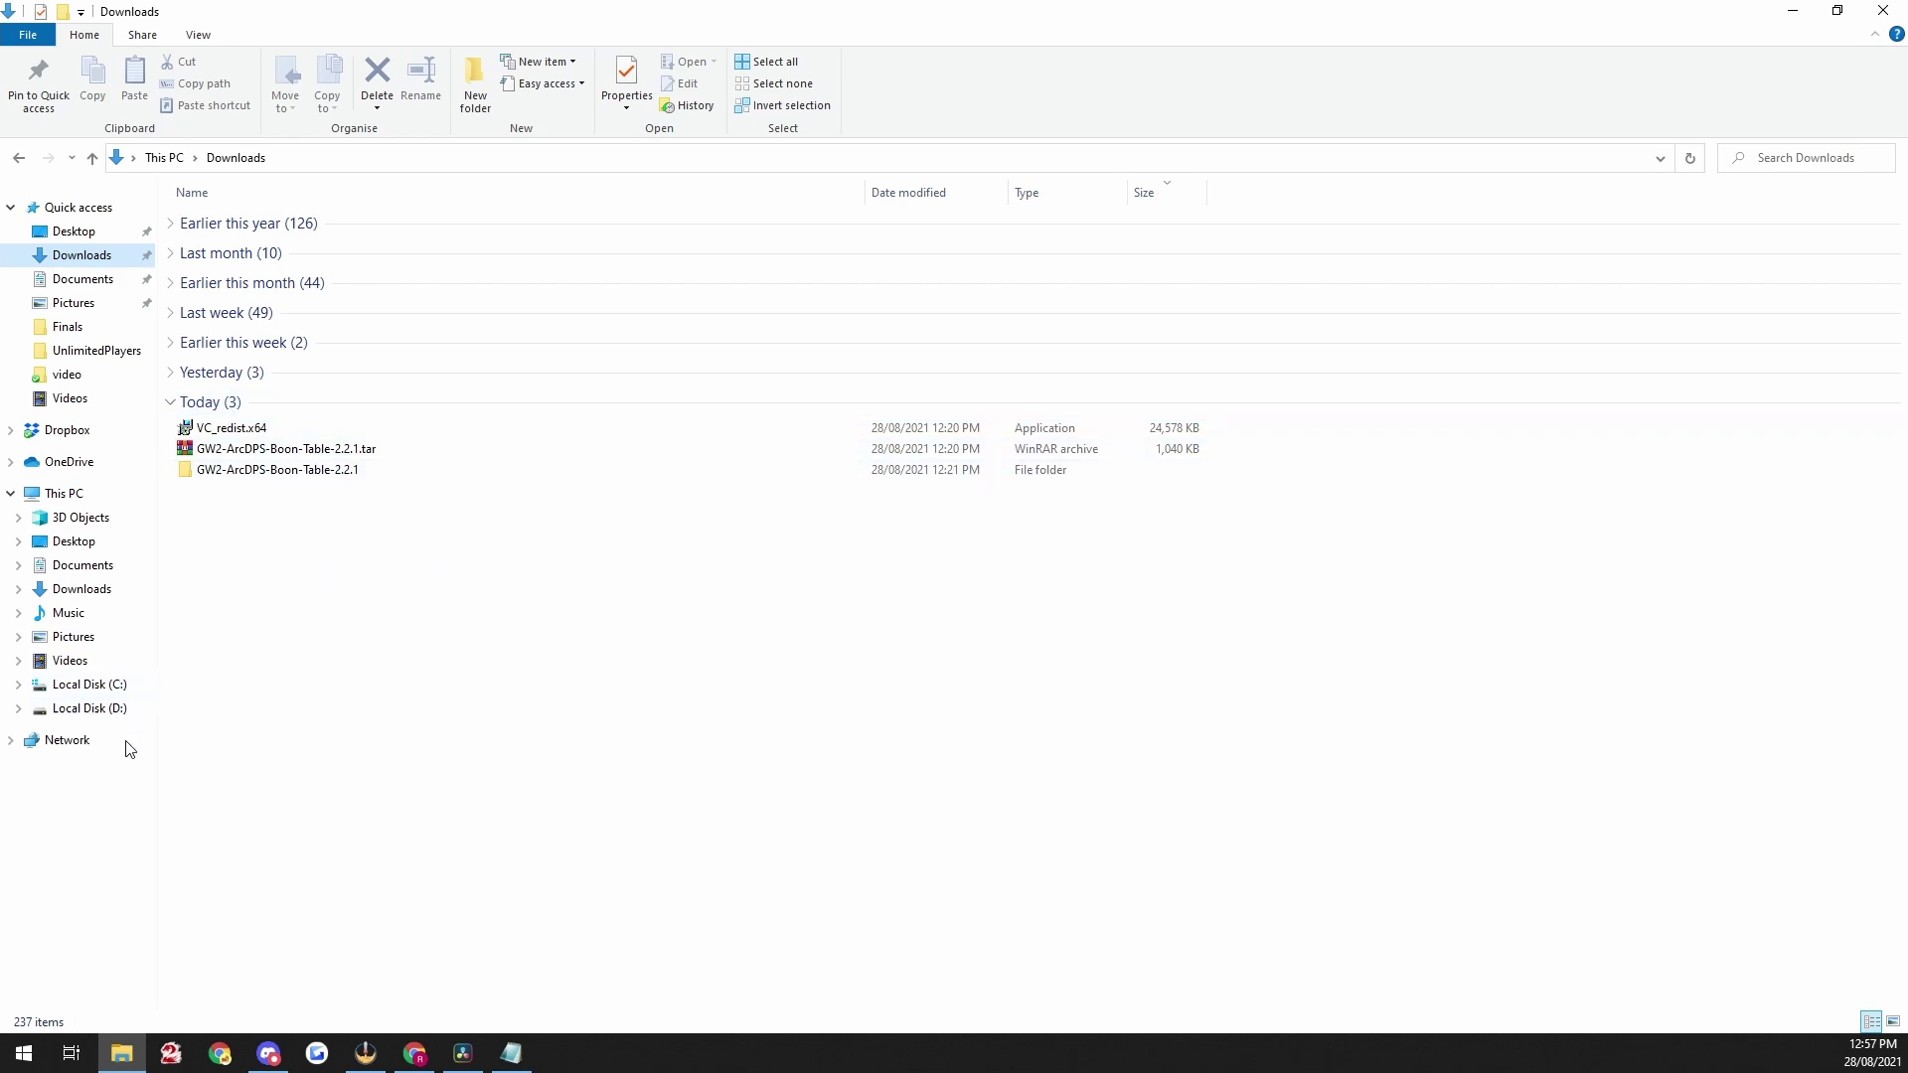
left_click(99, 688)
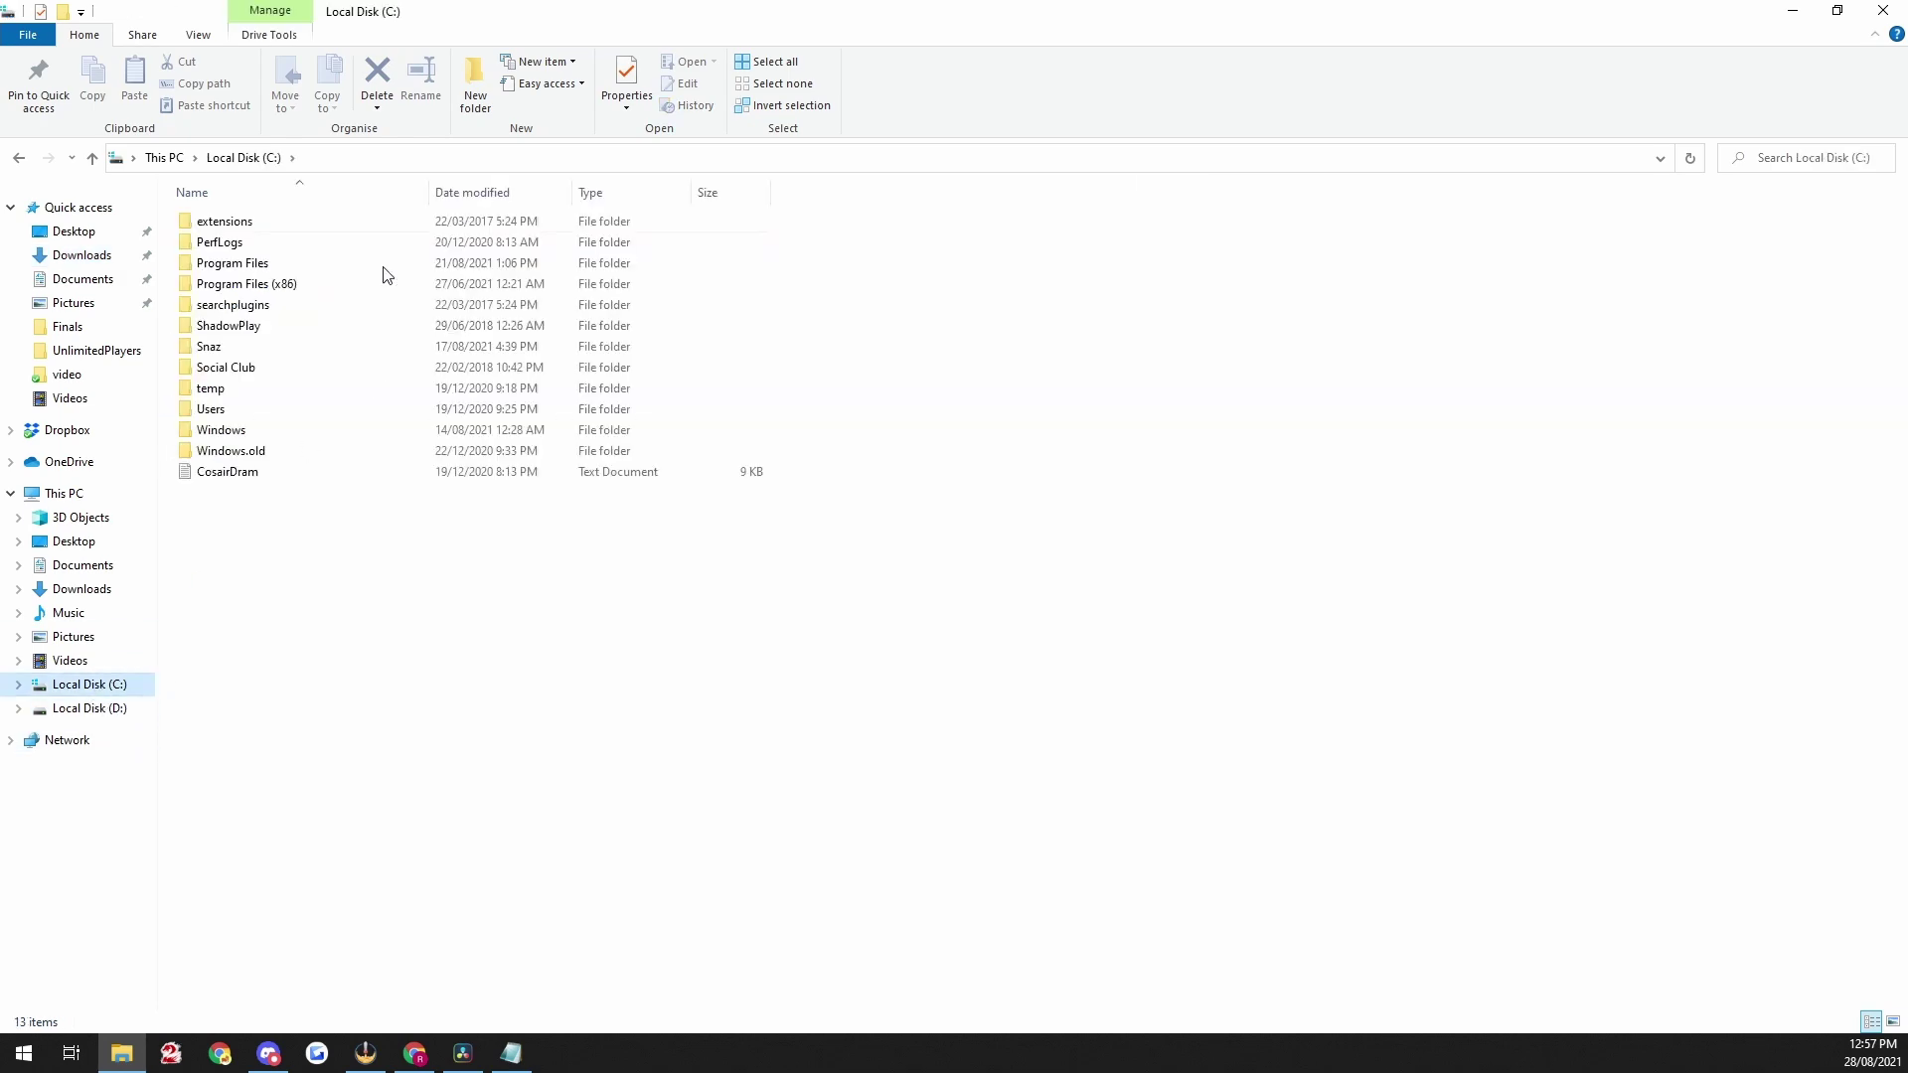
double_click(238, 284)
double_click(229, 430)
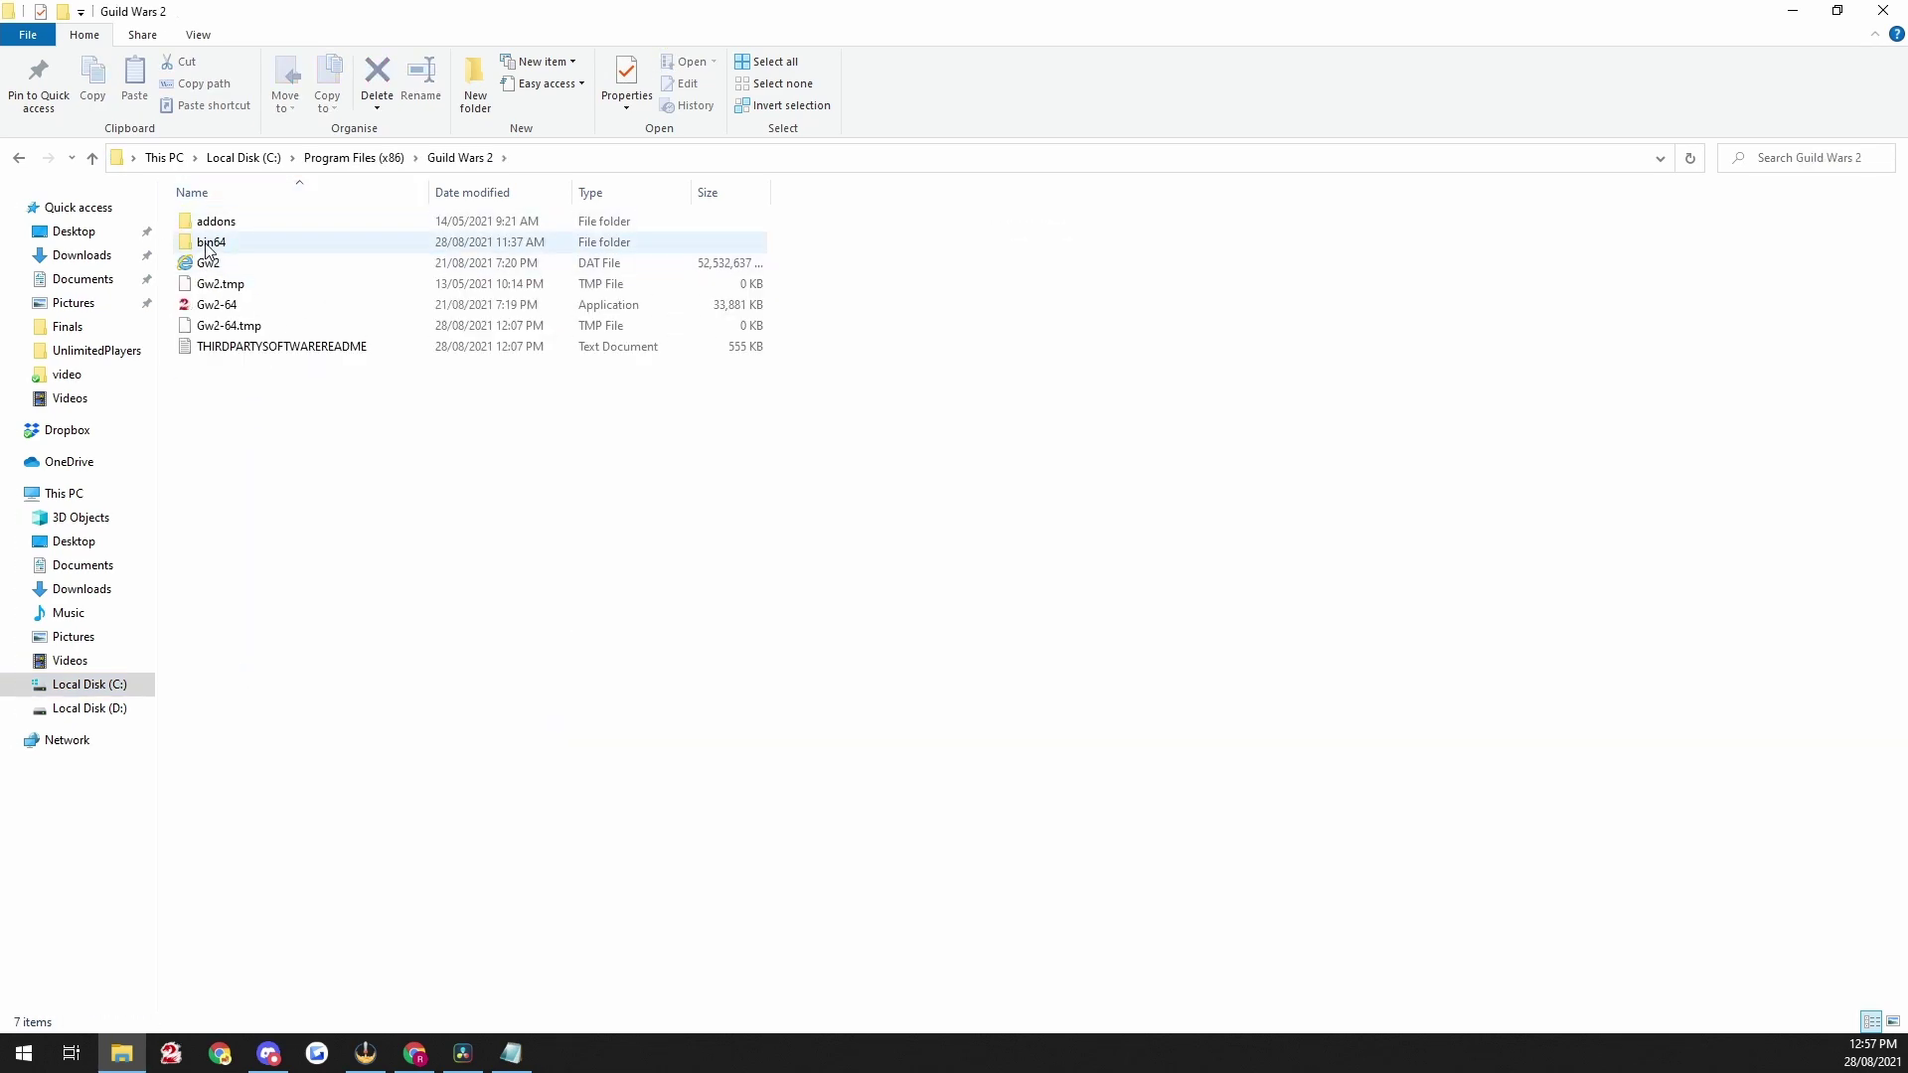
double_click(209, 244)
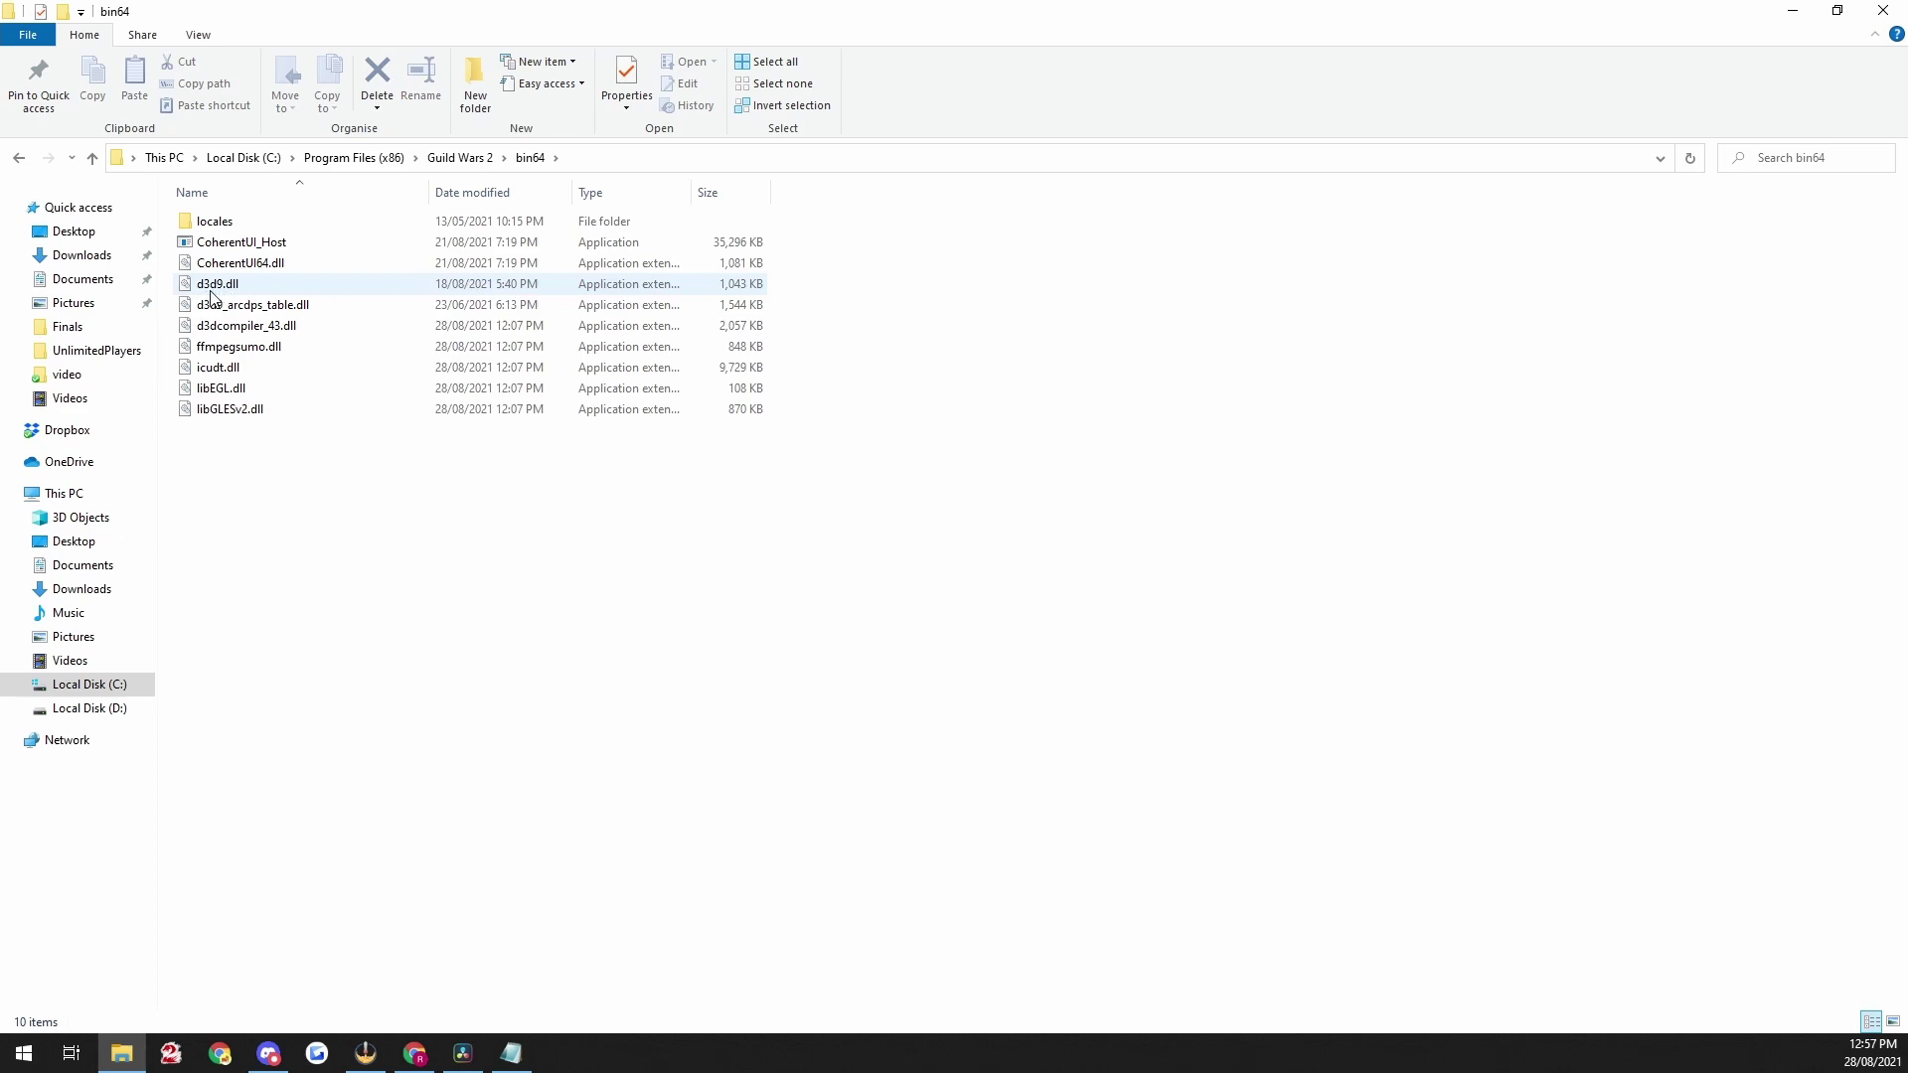
left_click(233, 305)
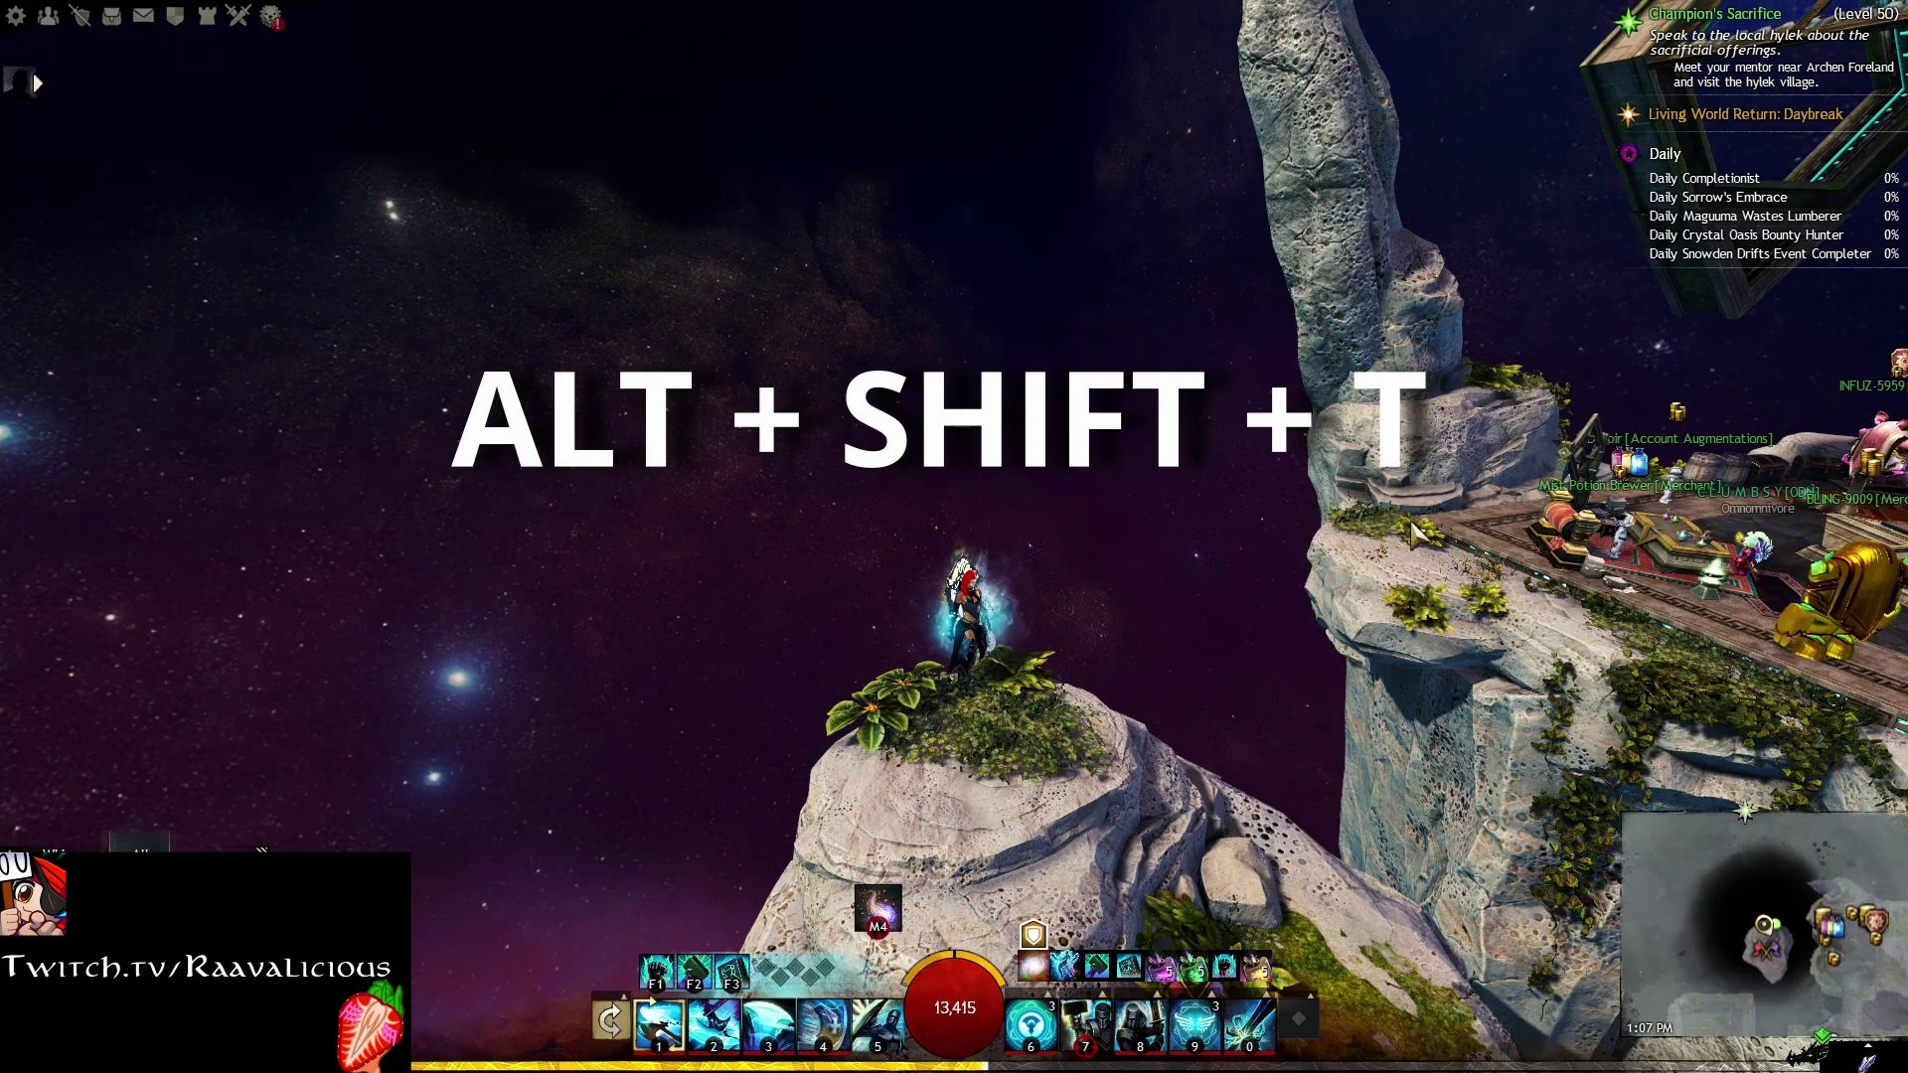
Step: In Guild Wars 2, open the arcdps options, enable Area Stats windows 5 and 6, and place the two Damage windows apart
key("alt+shift+t")
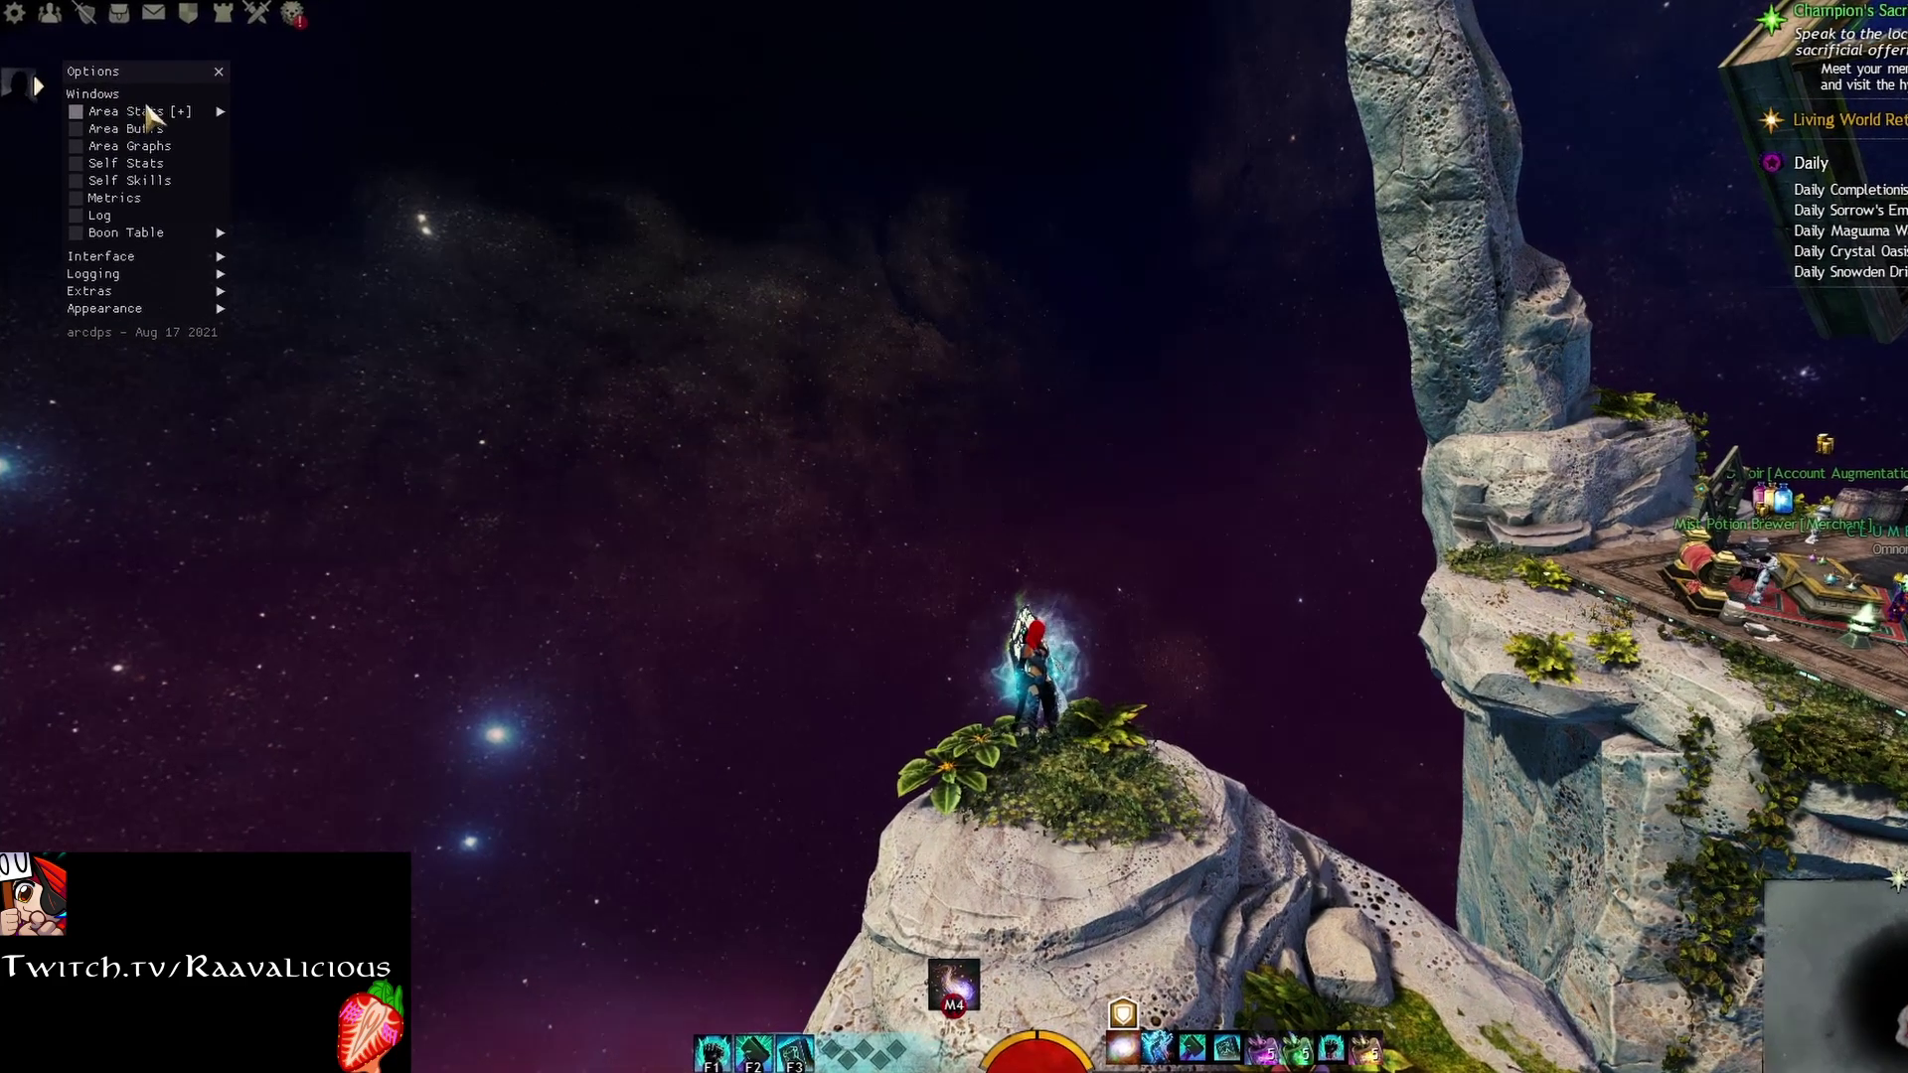
mouse_move(208, 112)
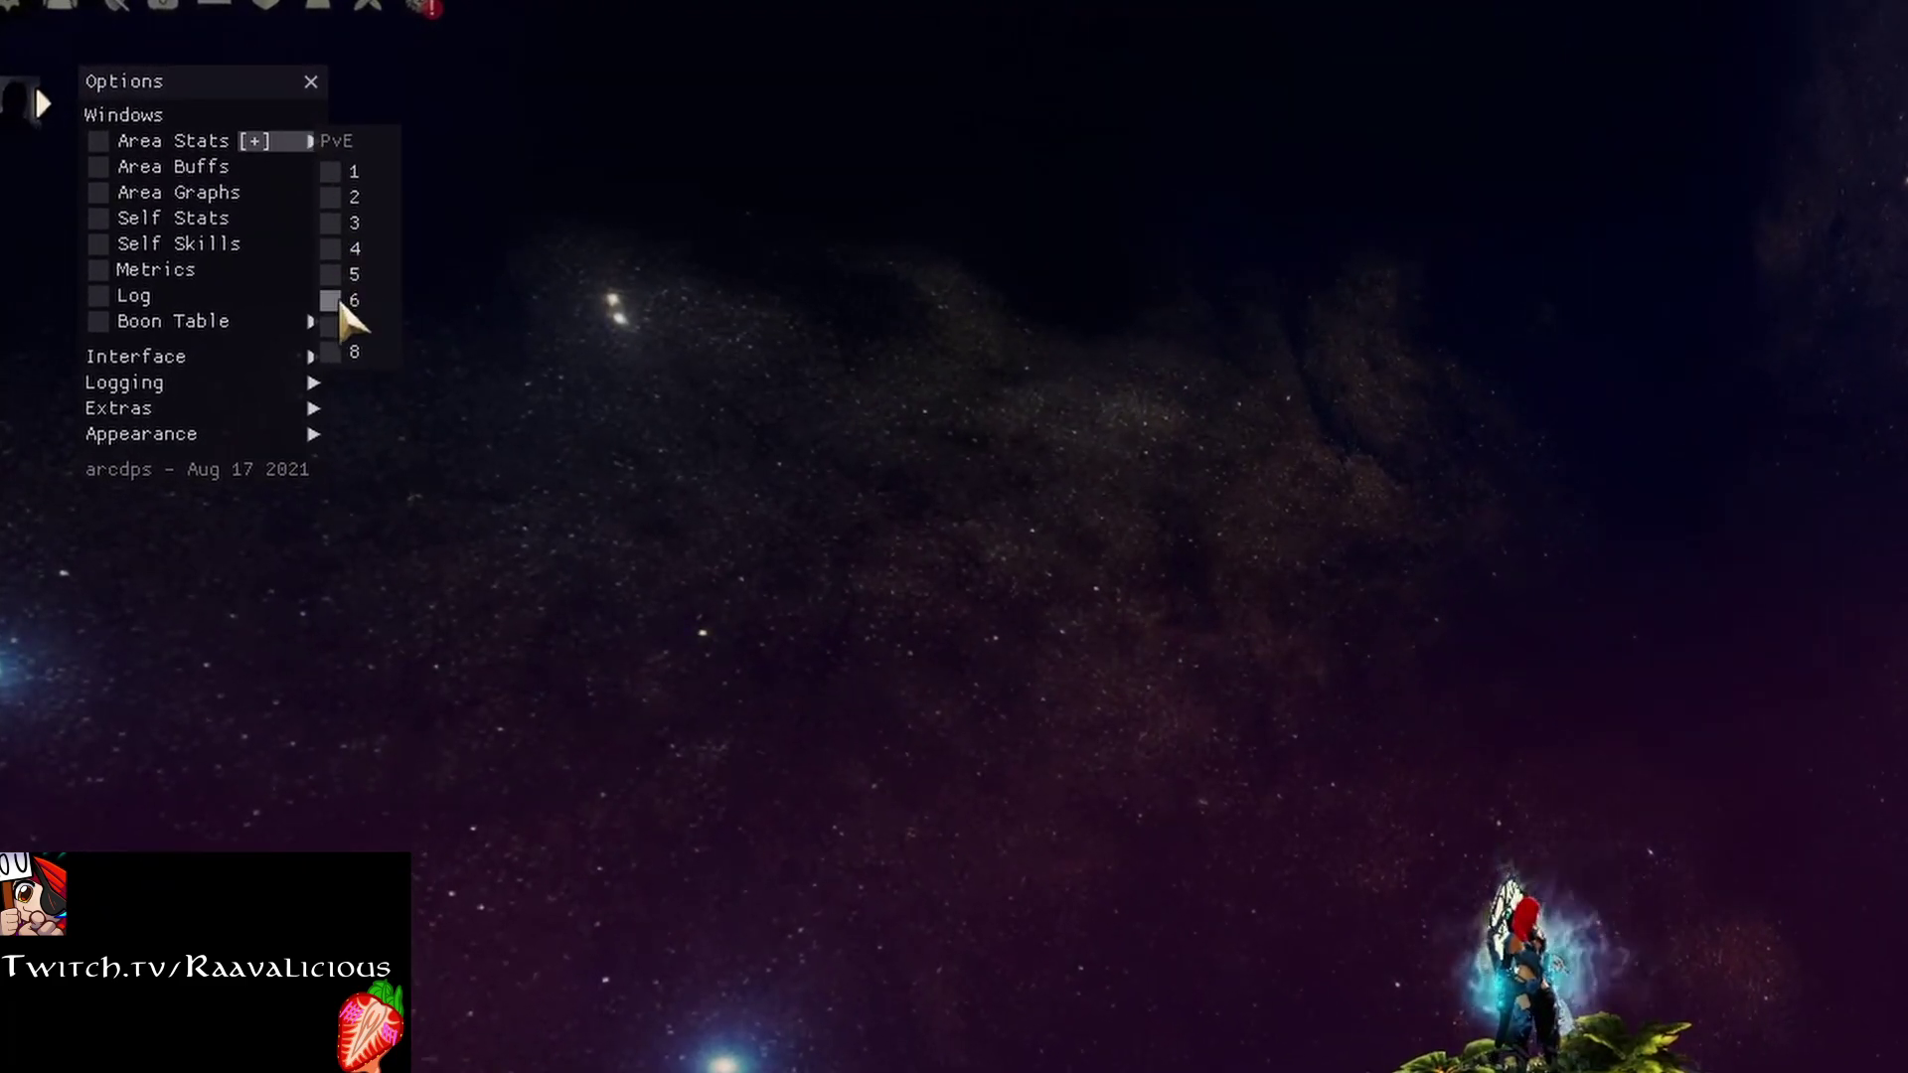
left_click(335, 301)
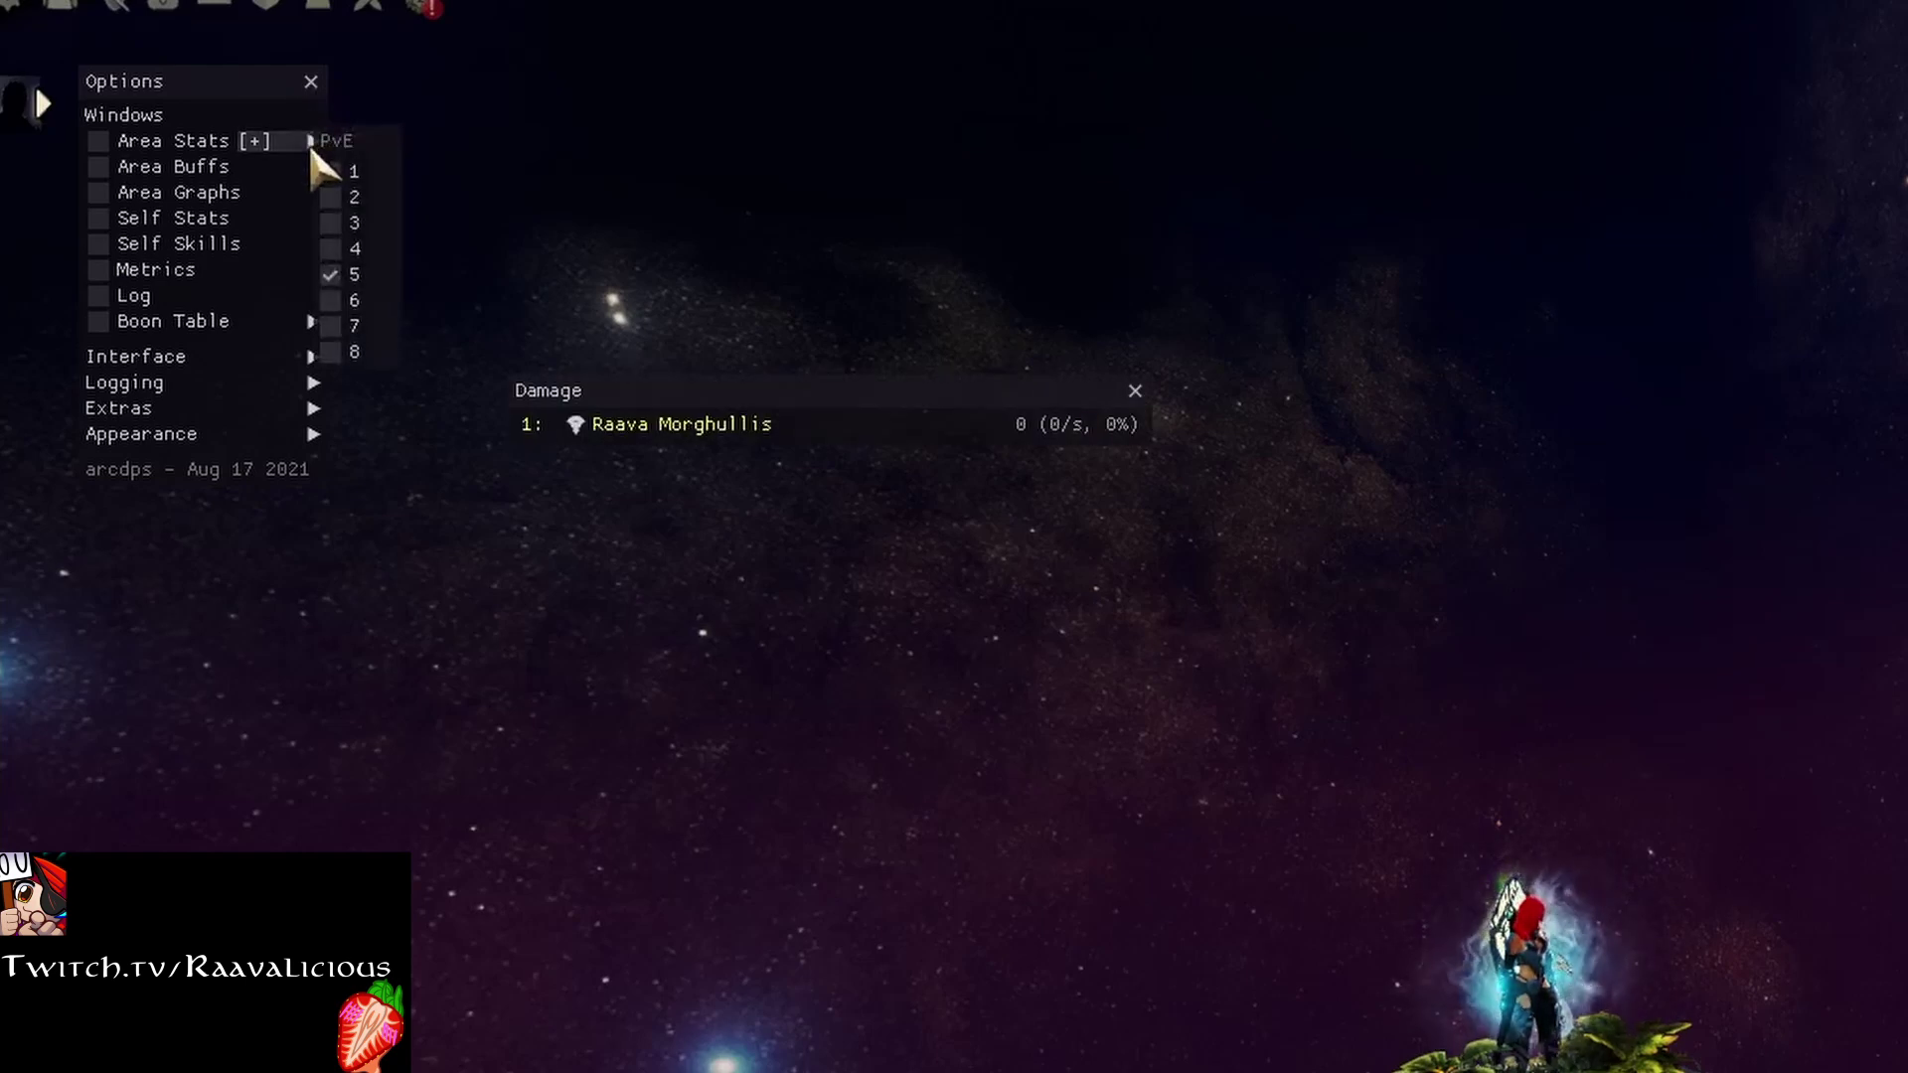
left_click(335, 301)
left_click_drag(830, 393, 729, 471)
mouse_move(307, 140)
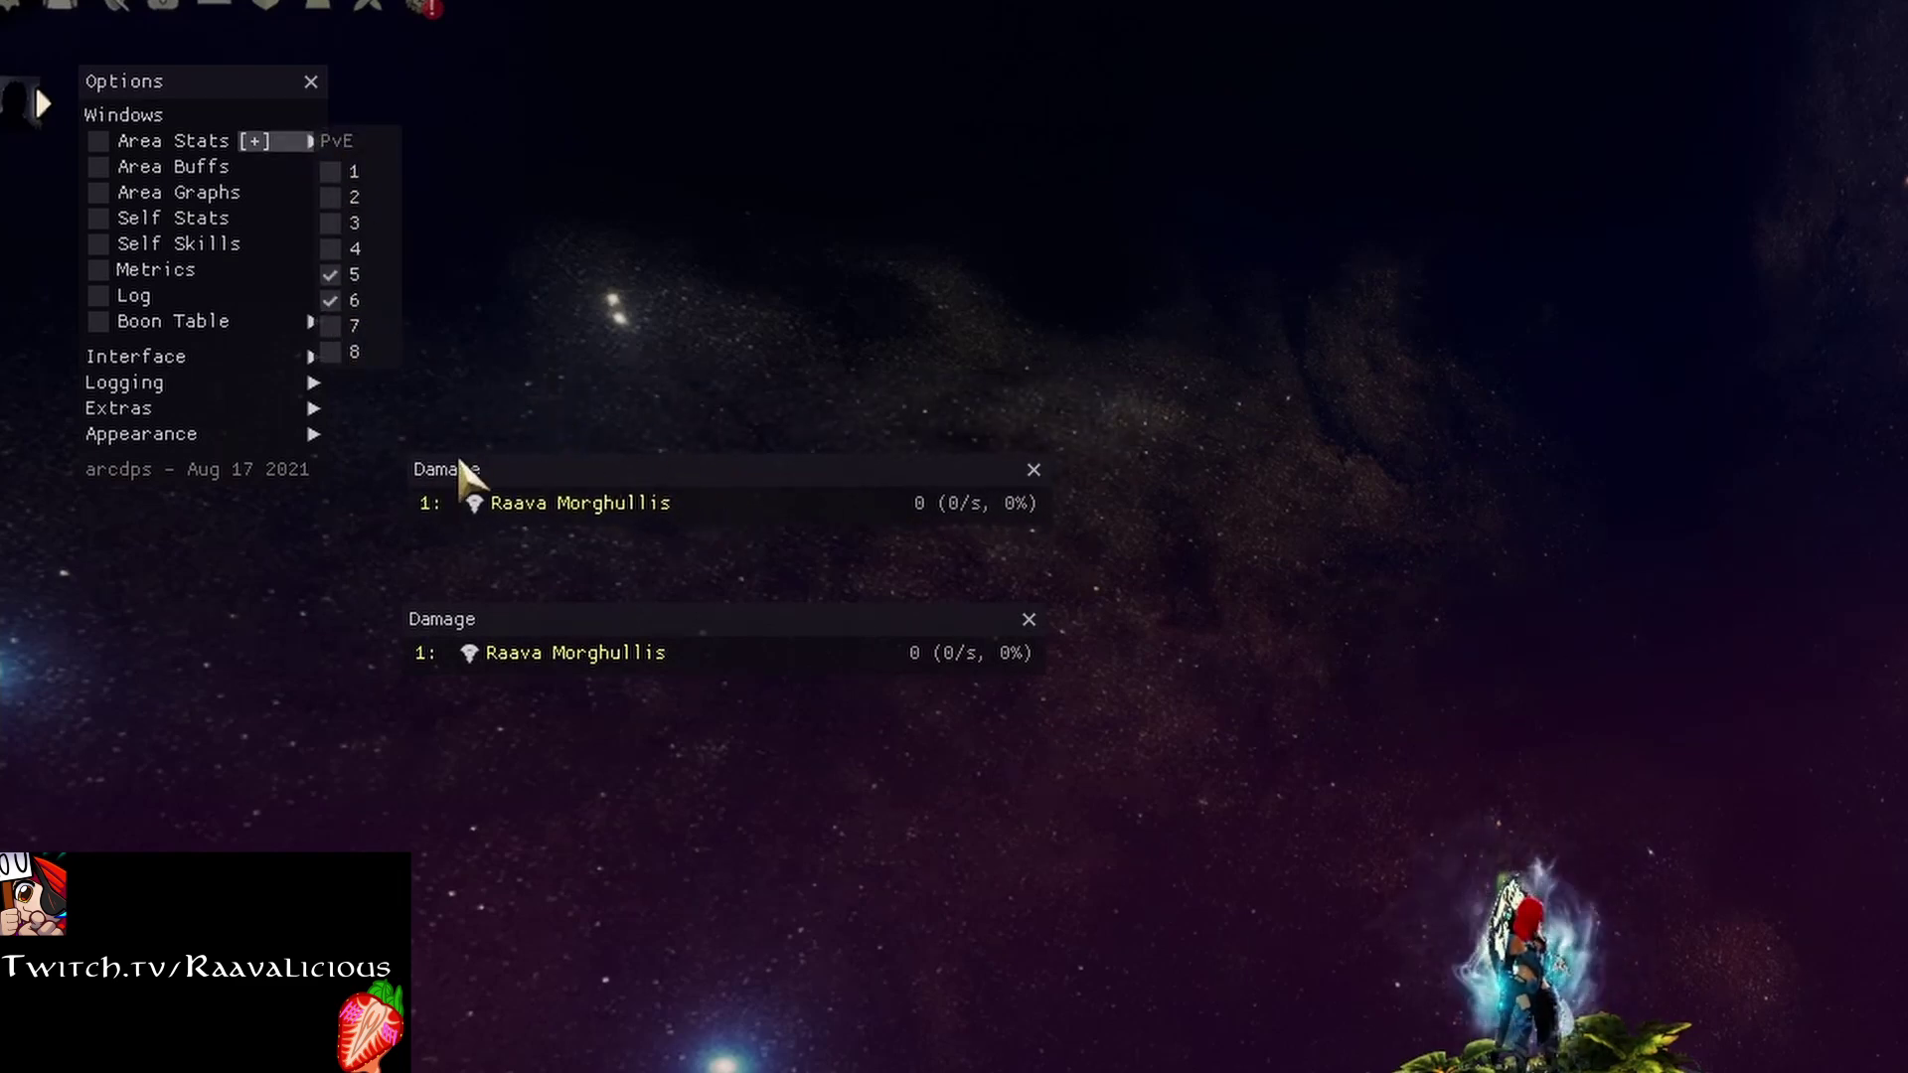
mouse_move(521, 606)
left_mouse_down()
mouse_move(558, 606)
mouse_move(535, 611)
left_mouse_up()
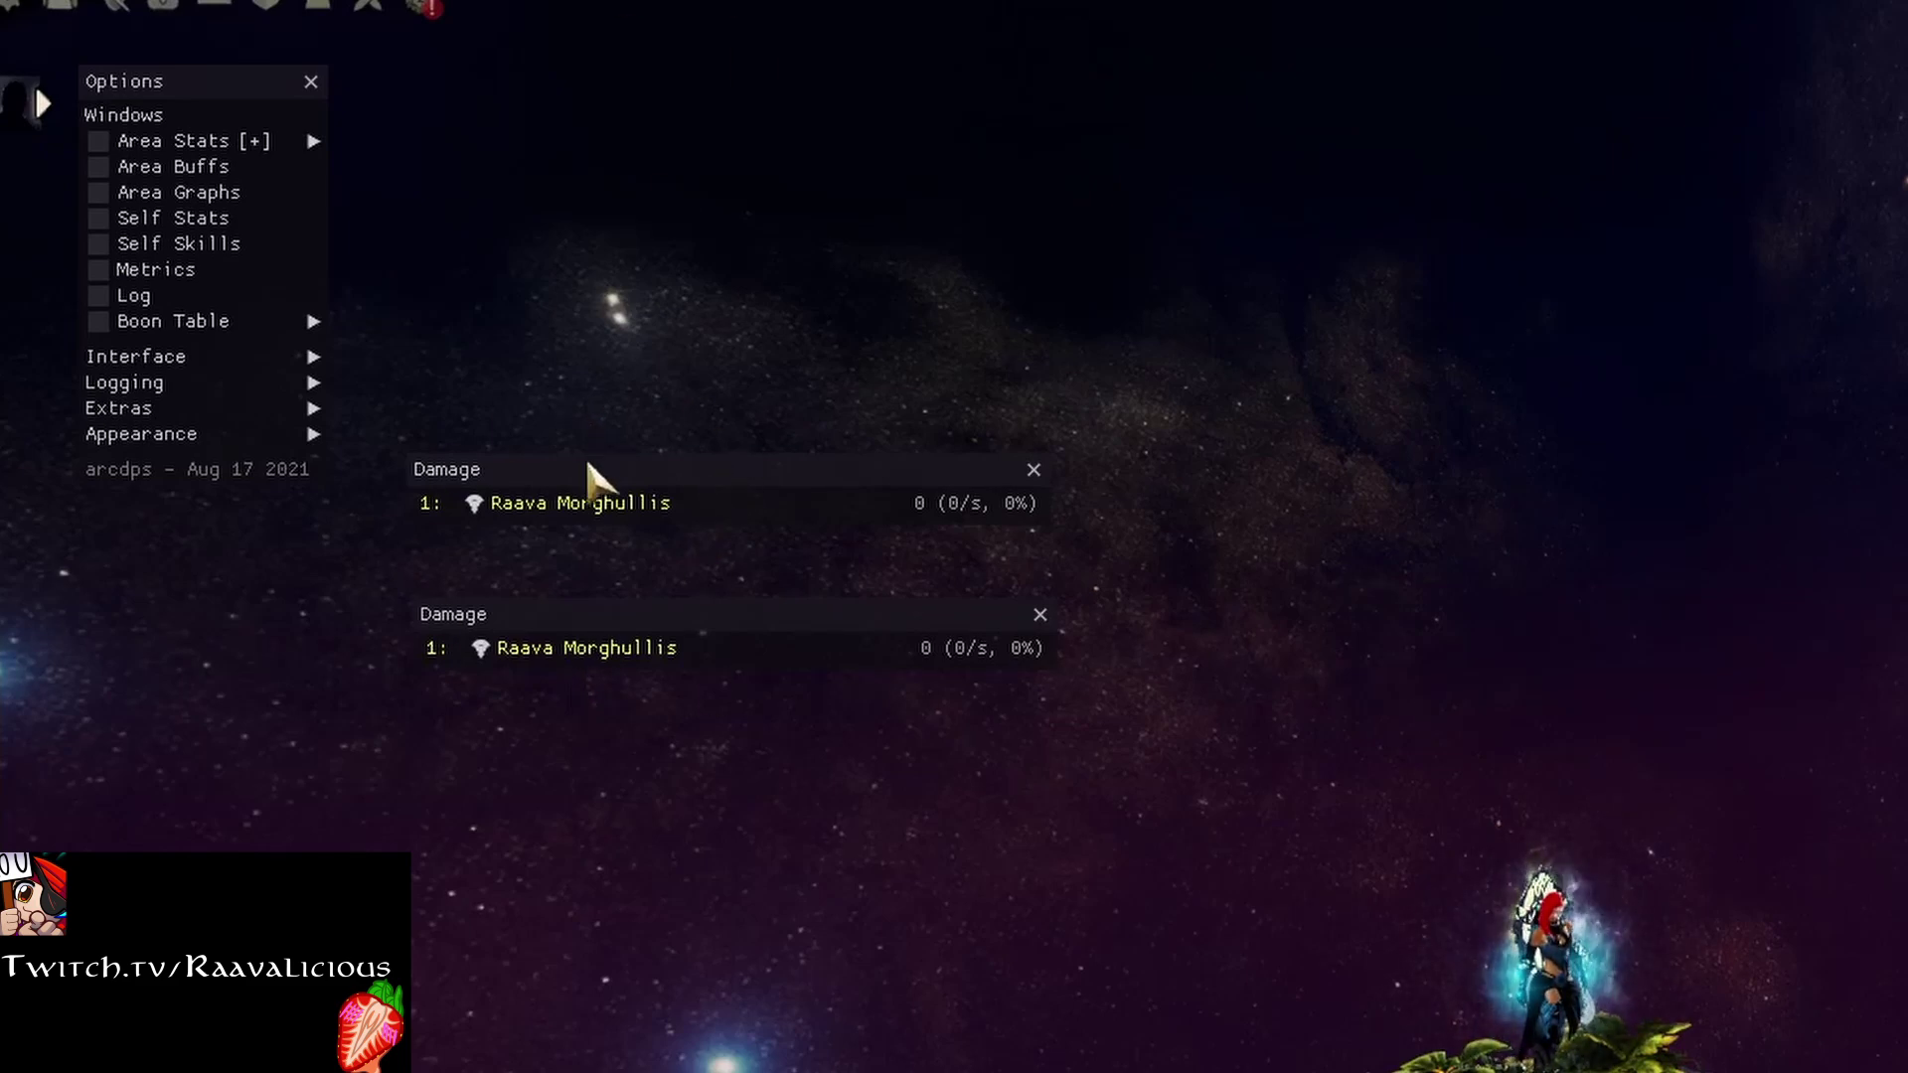
left_click_drag(586, 464, 735, 248)
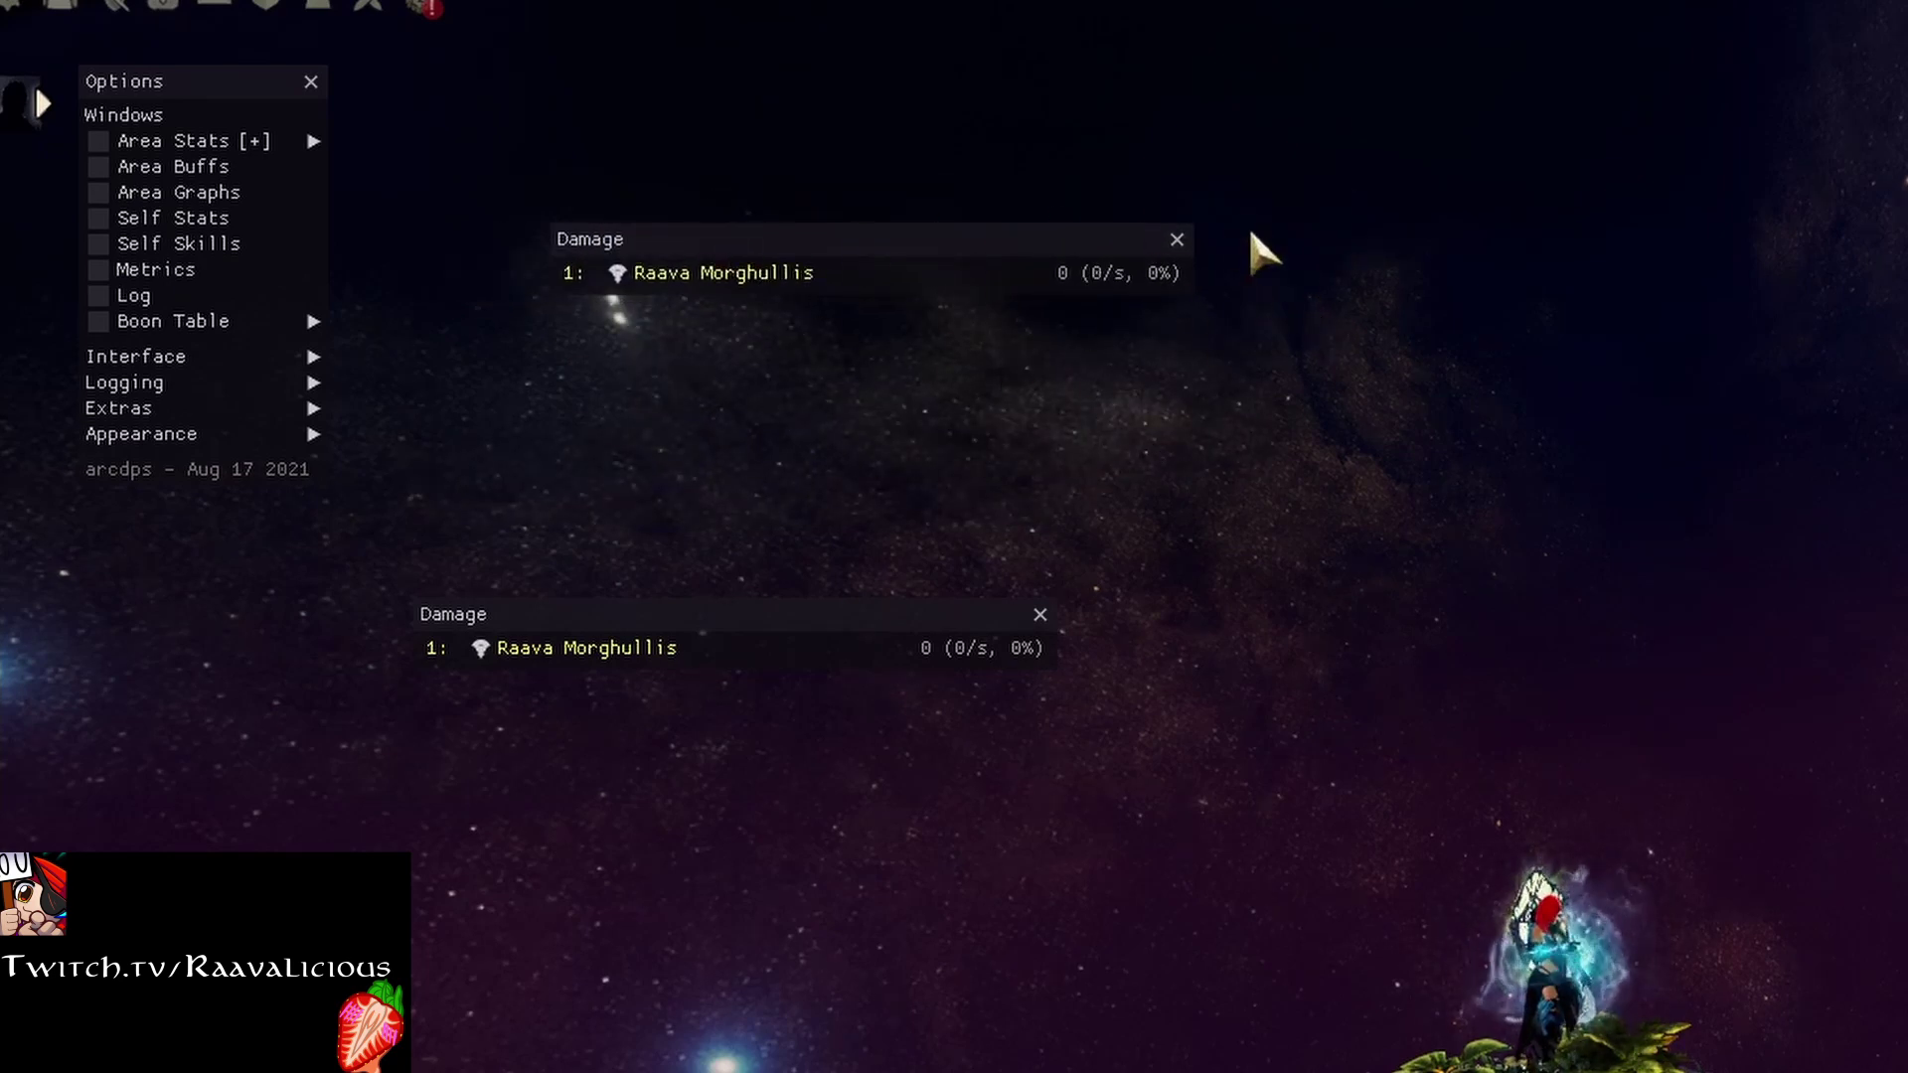
Step: Examine the first Damage window's Display options, including the placeholder codes for the stats format and title bar format
right_click(838, 249)
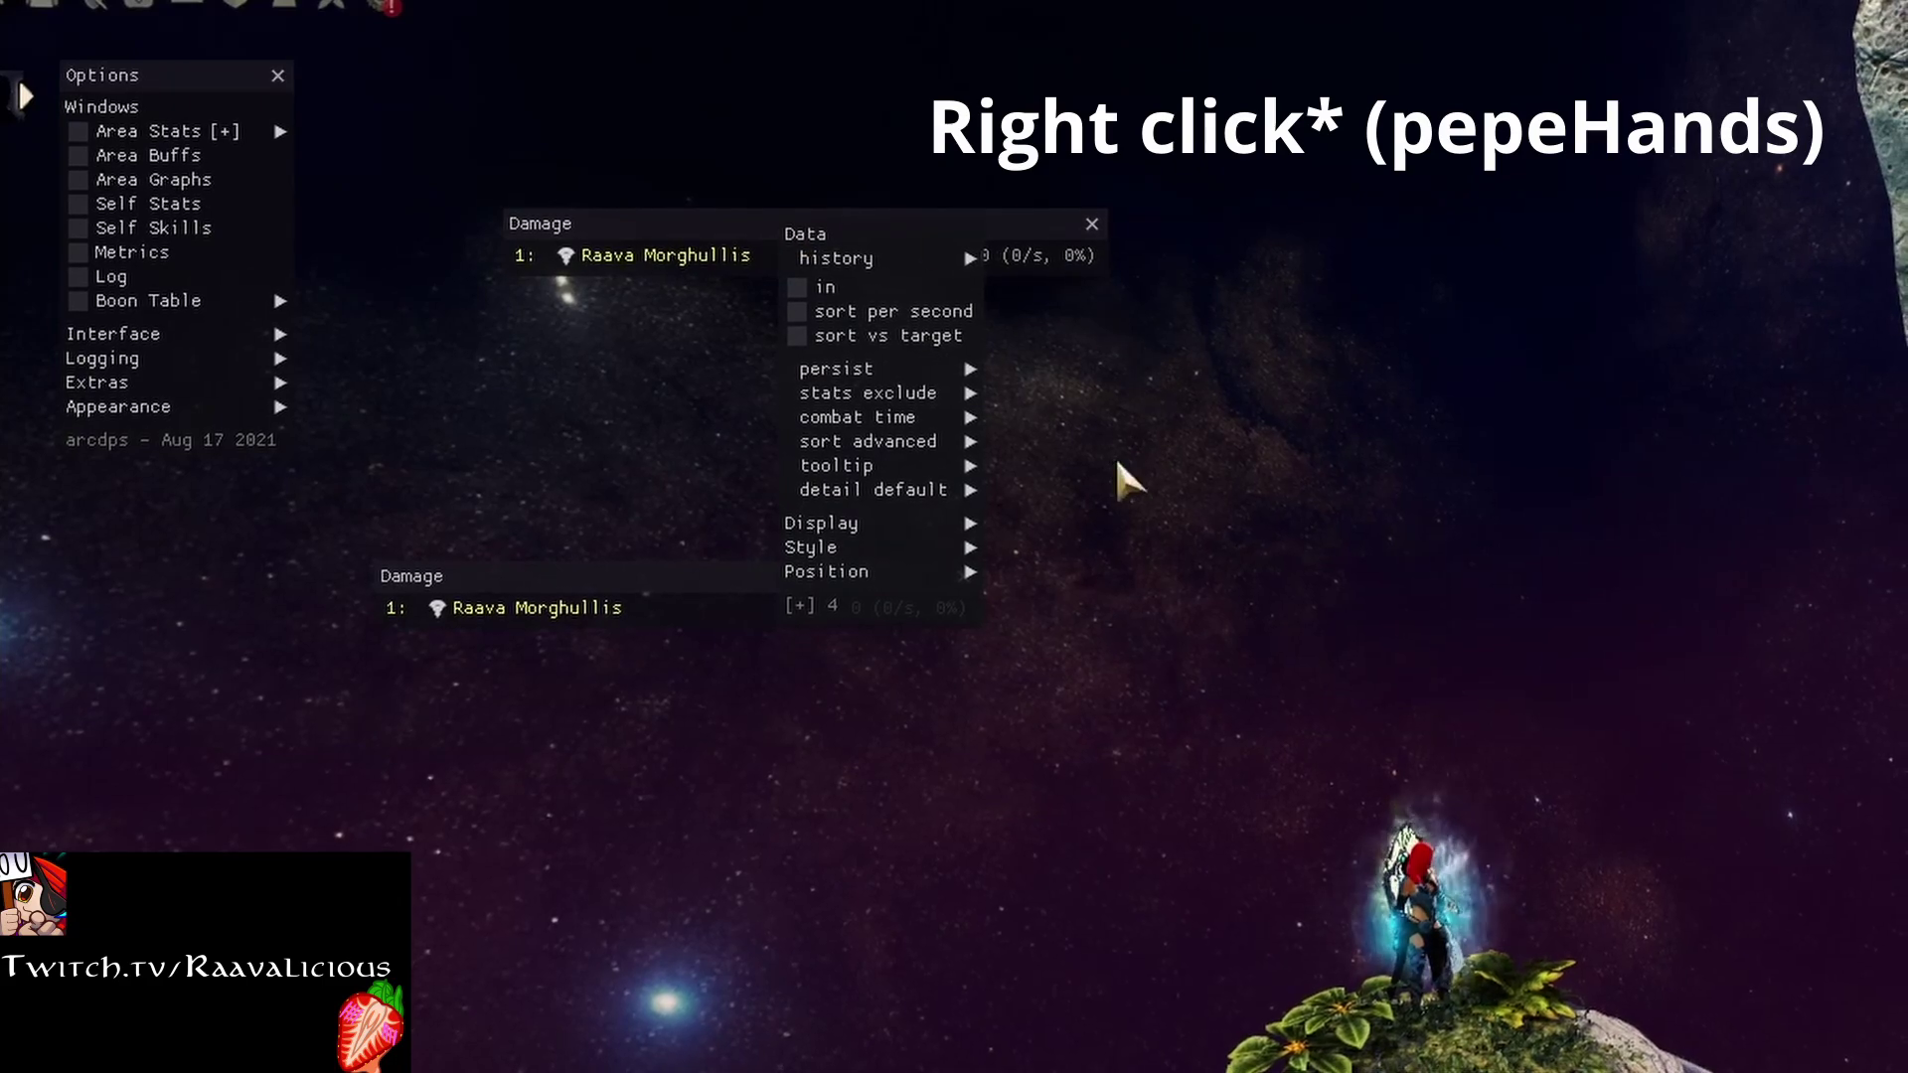
mouse_move(874, 524)
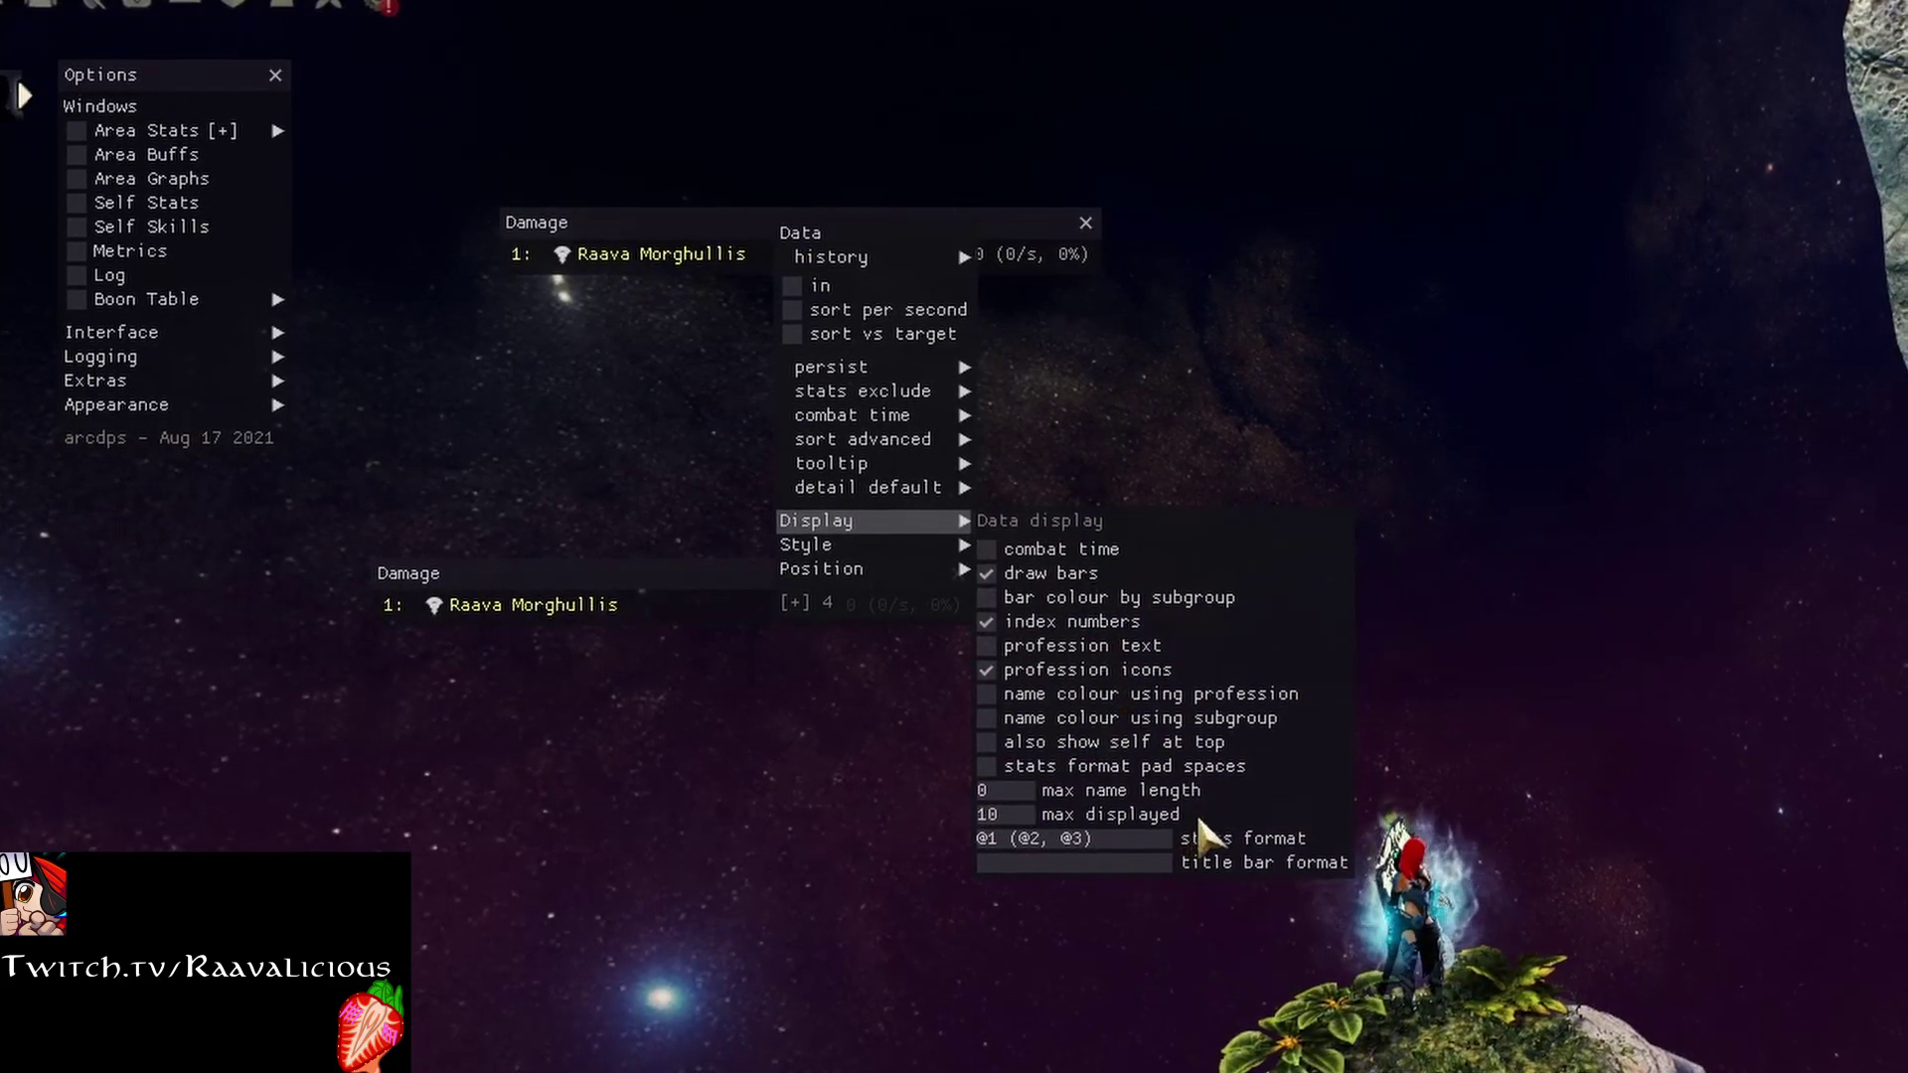
mouse_move(1250, 844)
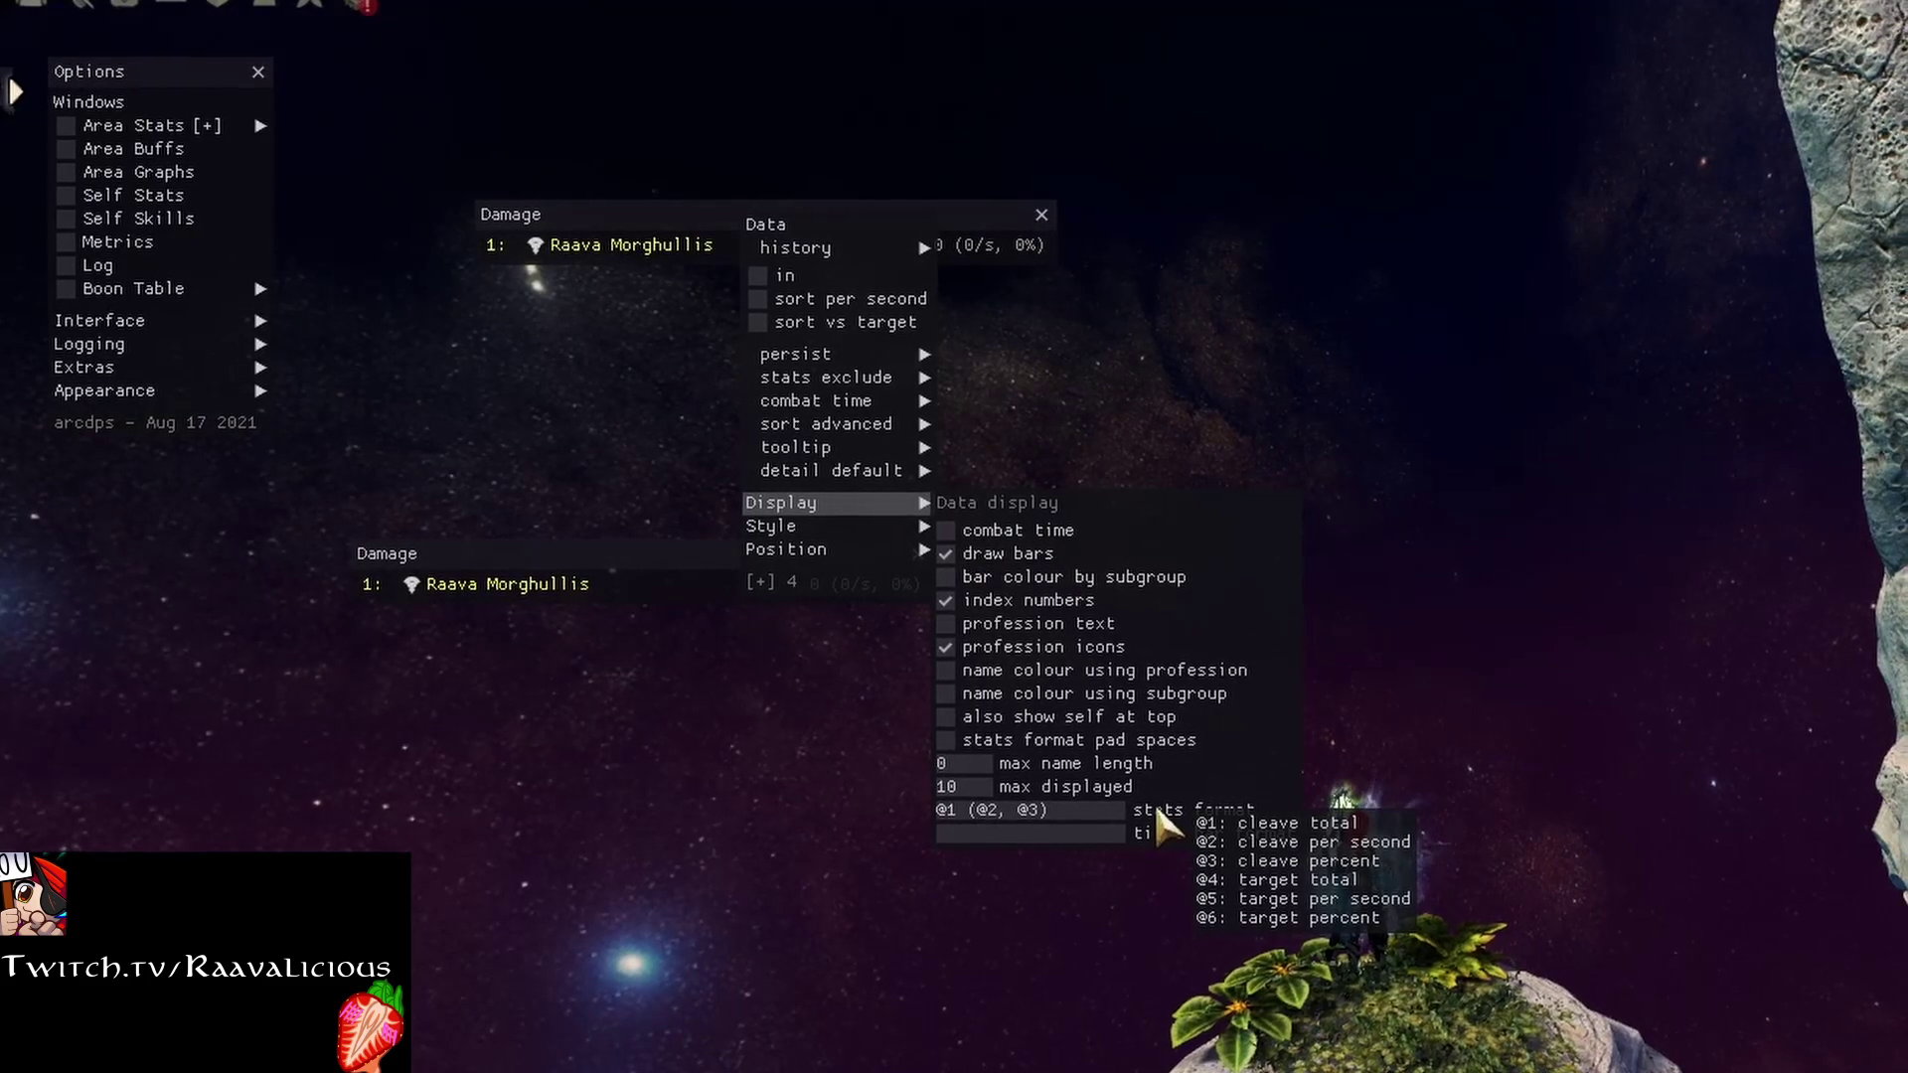
mouse_move(995, 789)
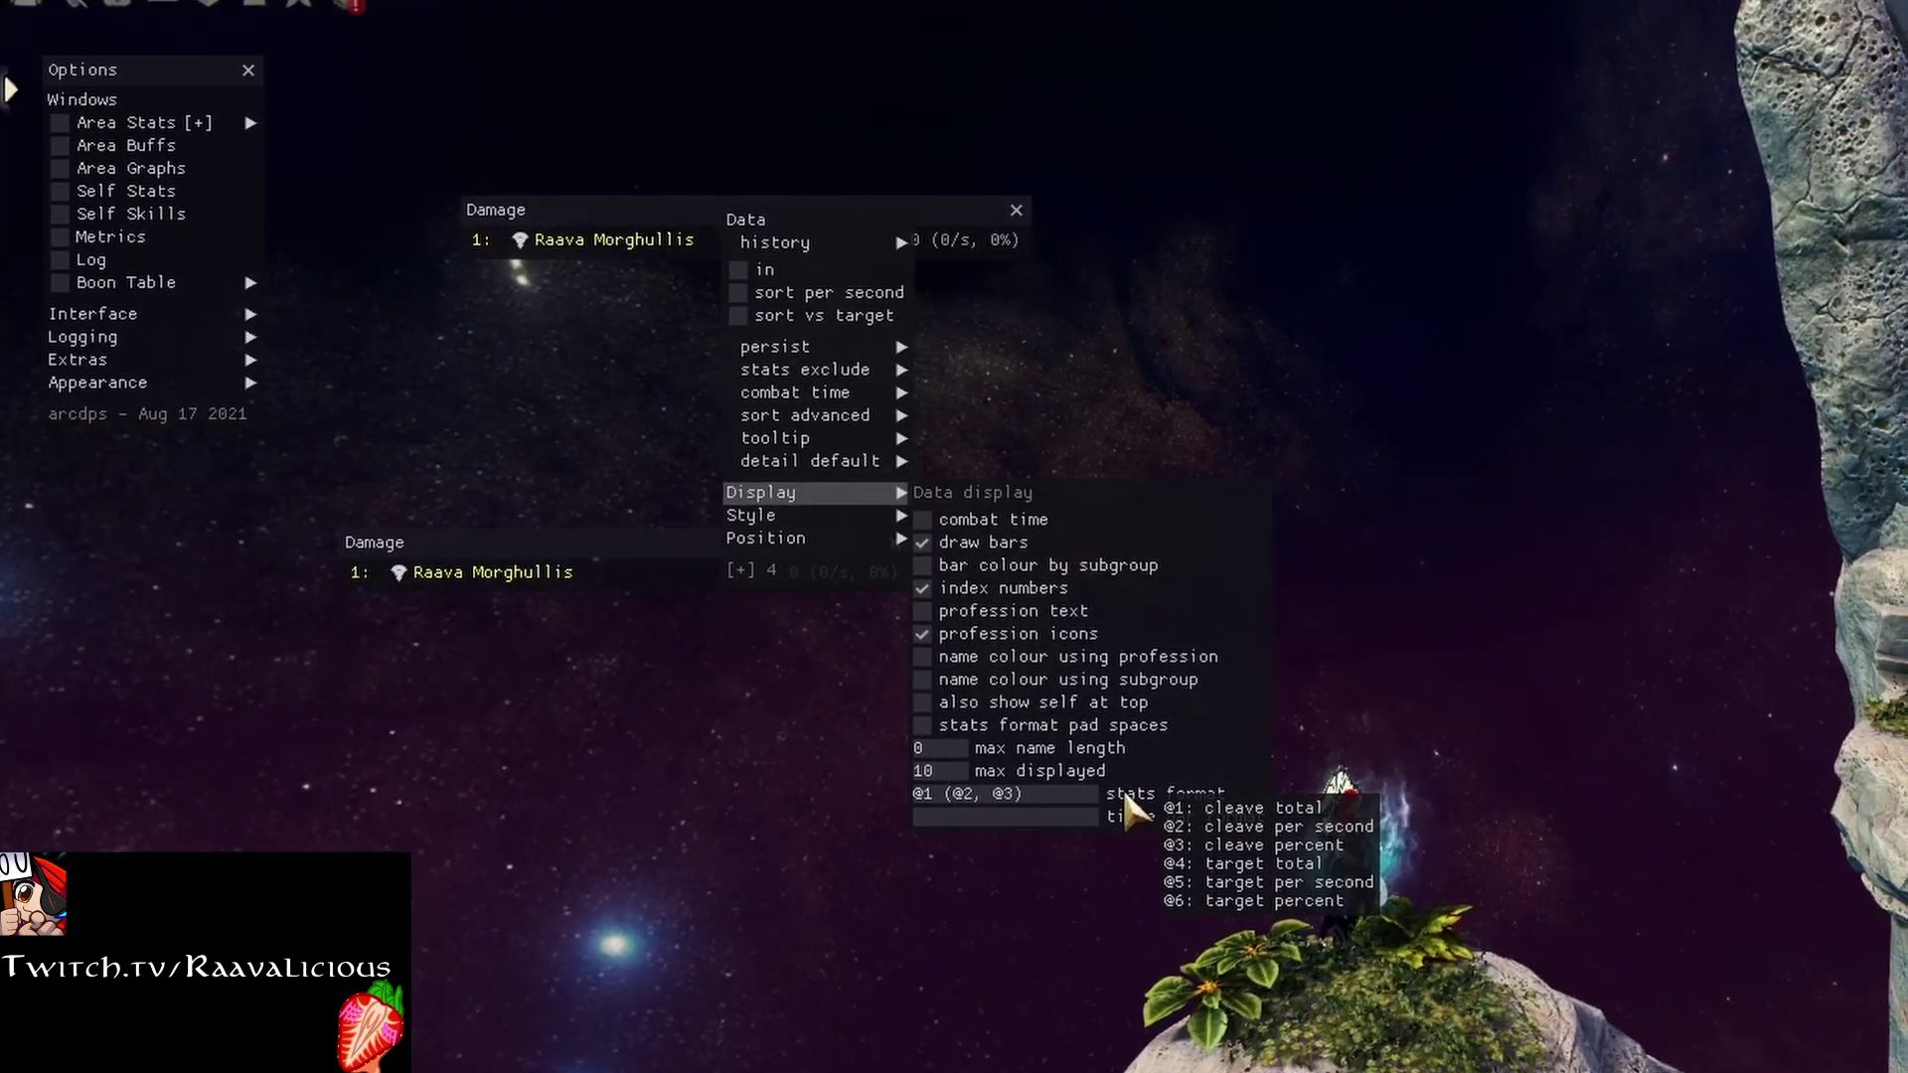
mouse_move(1077, 810)
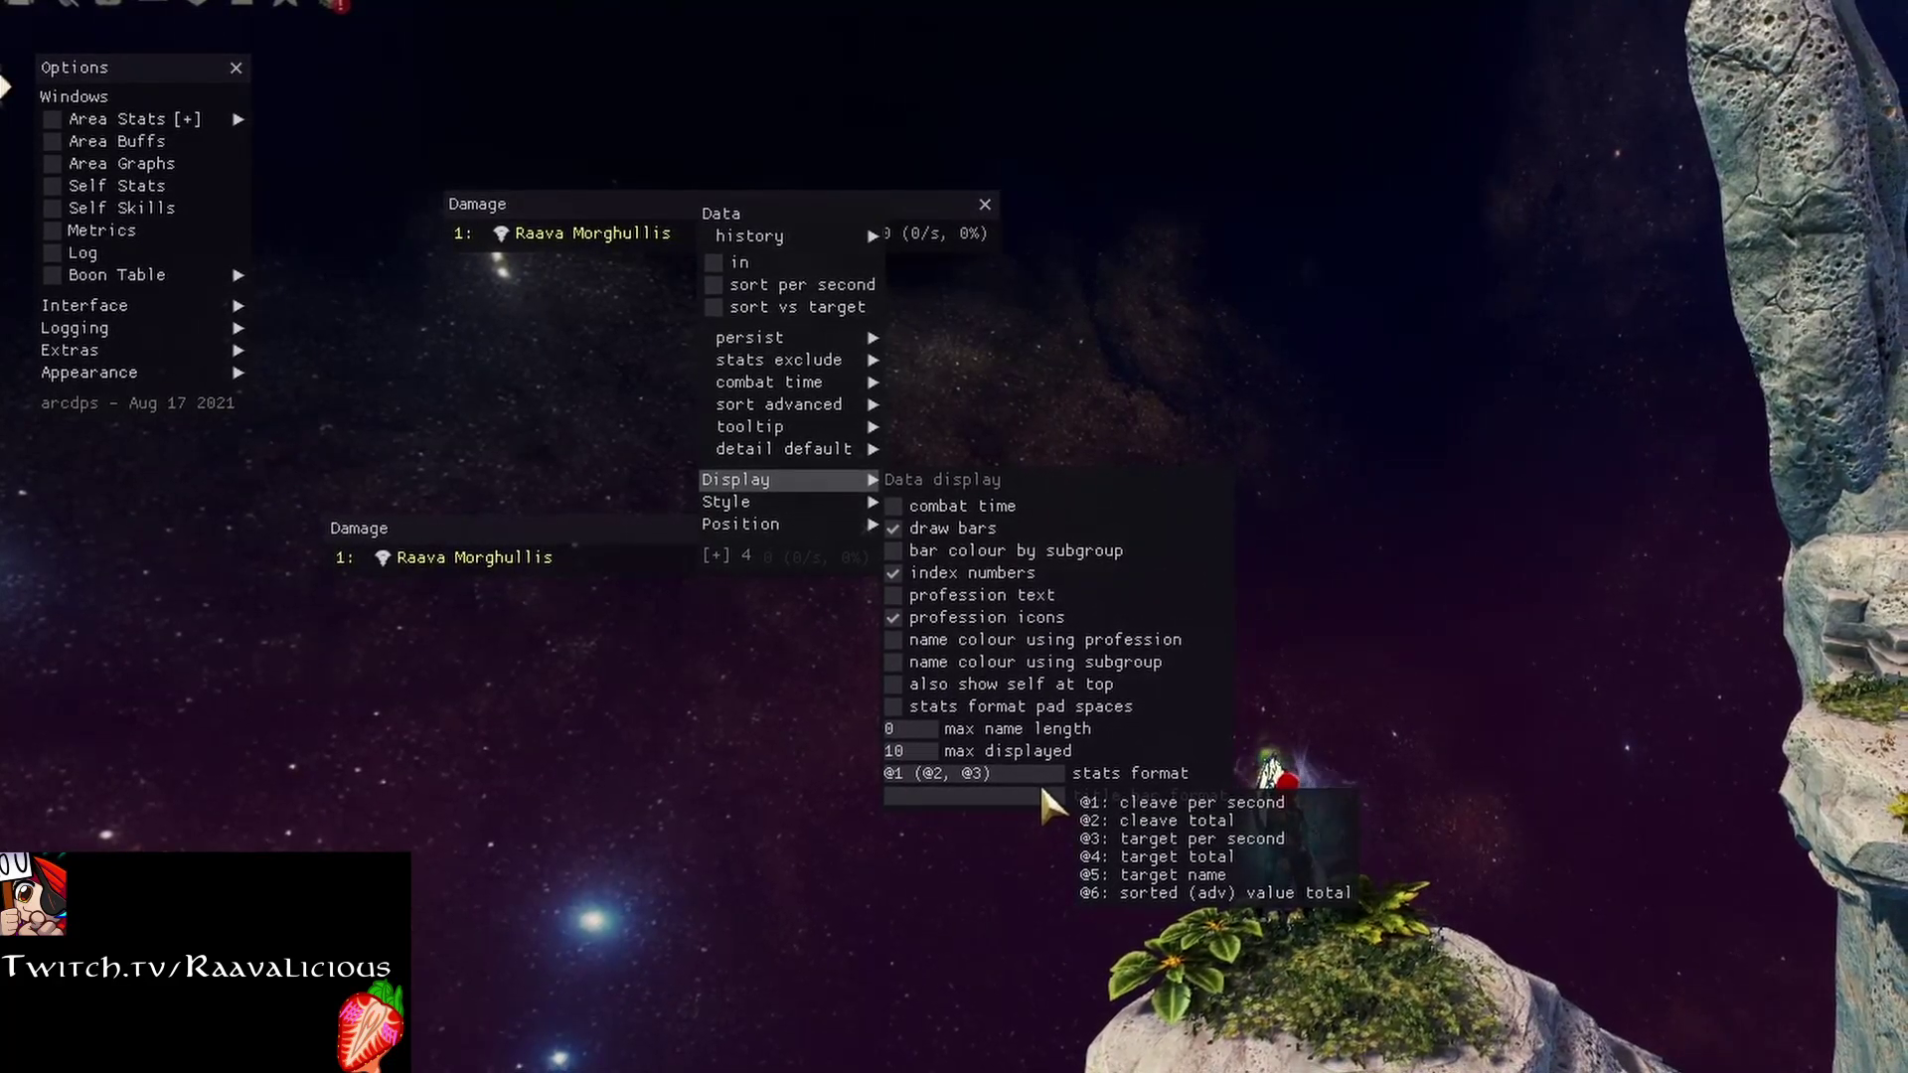
left_click(636, 501)
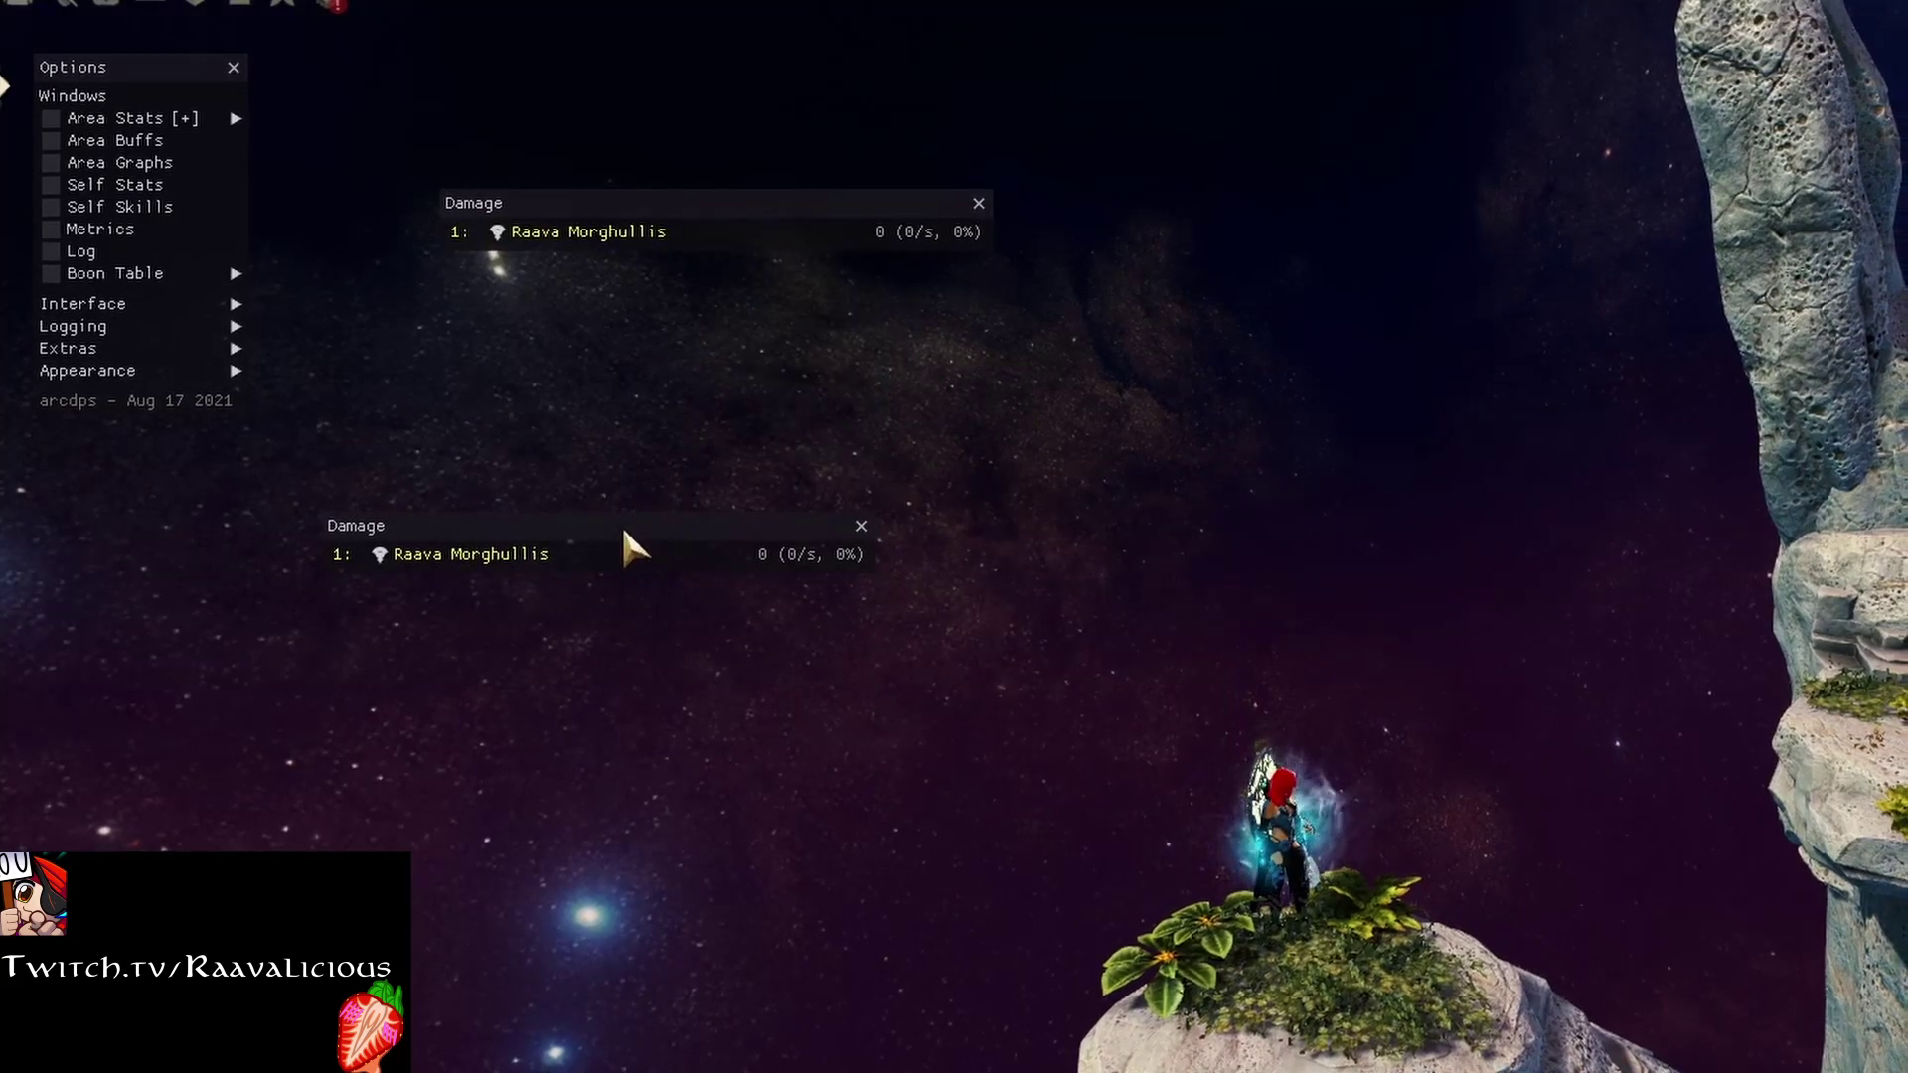
Step: Set the second Damage window's advanced sort to breakbar under the squad combat stats
right_click(626, 536)
mouse_move(785, 733)
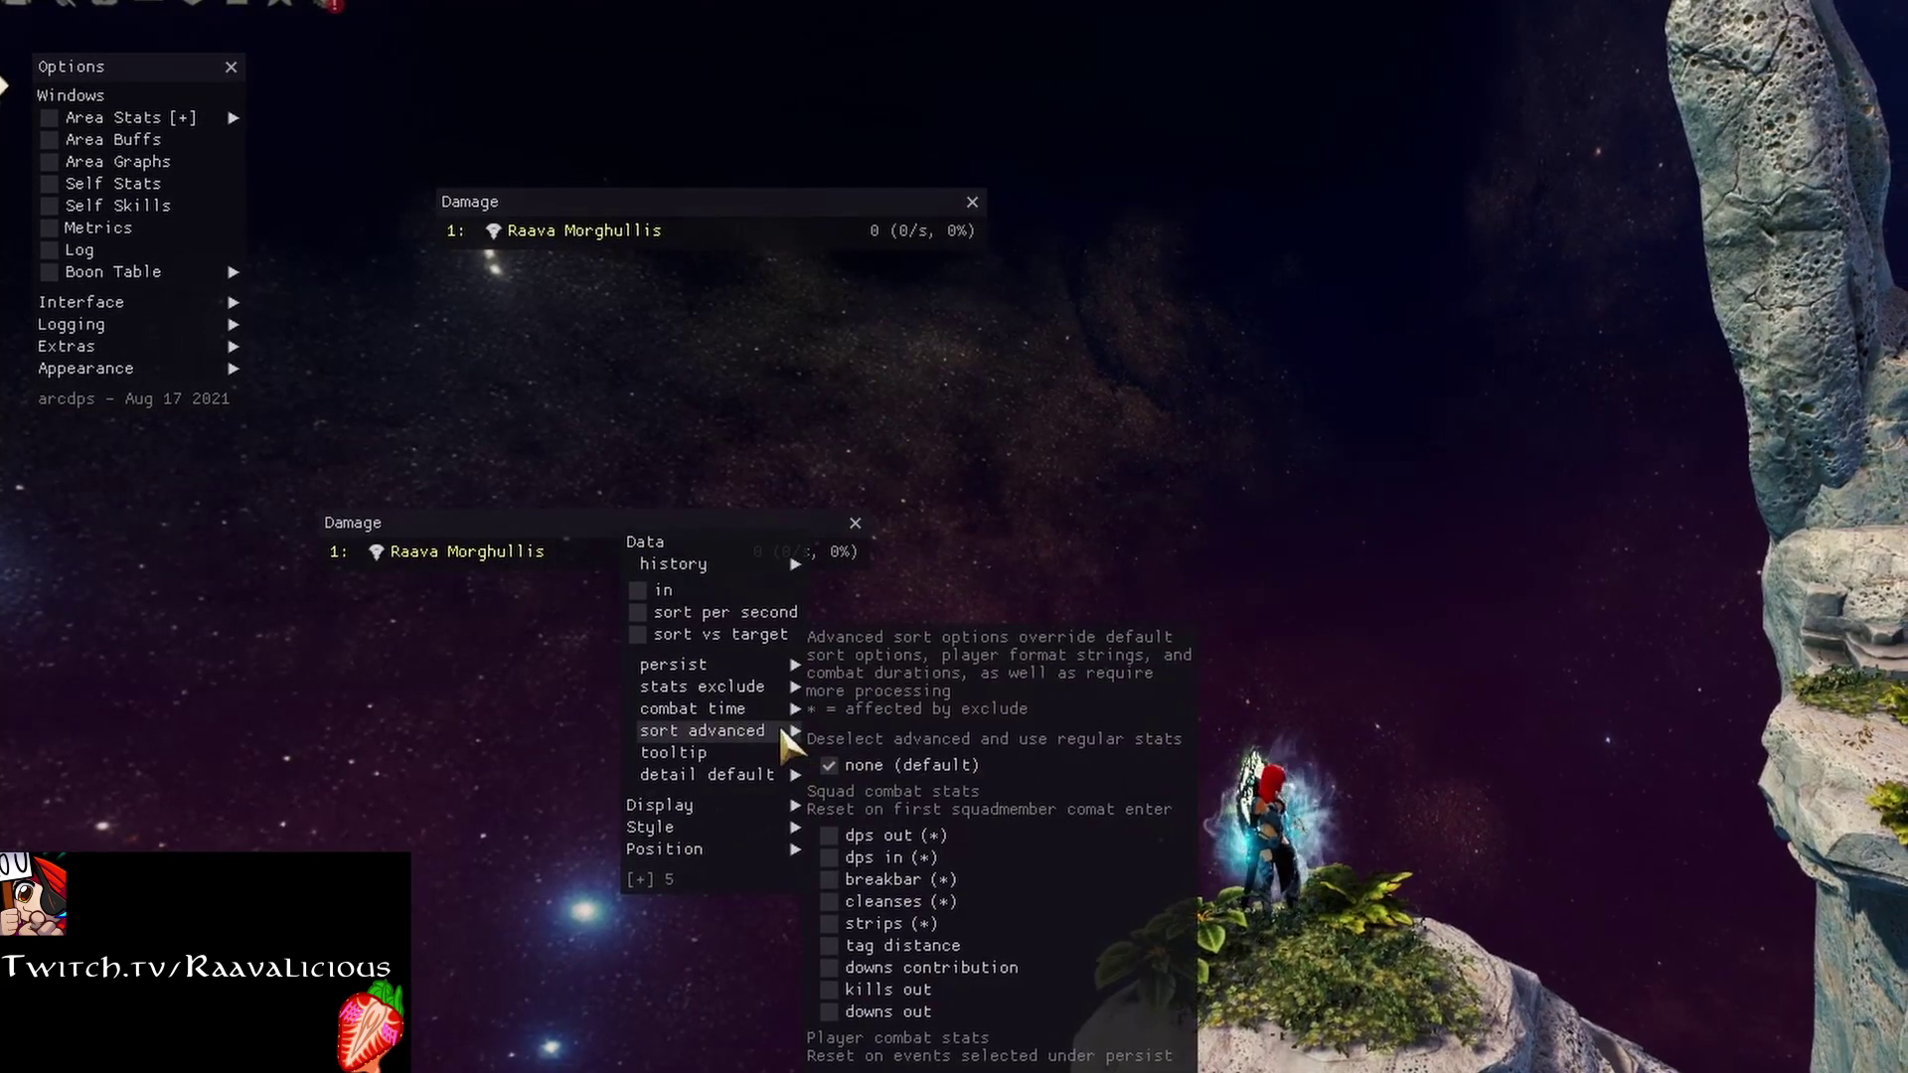
left_click(826, 878)
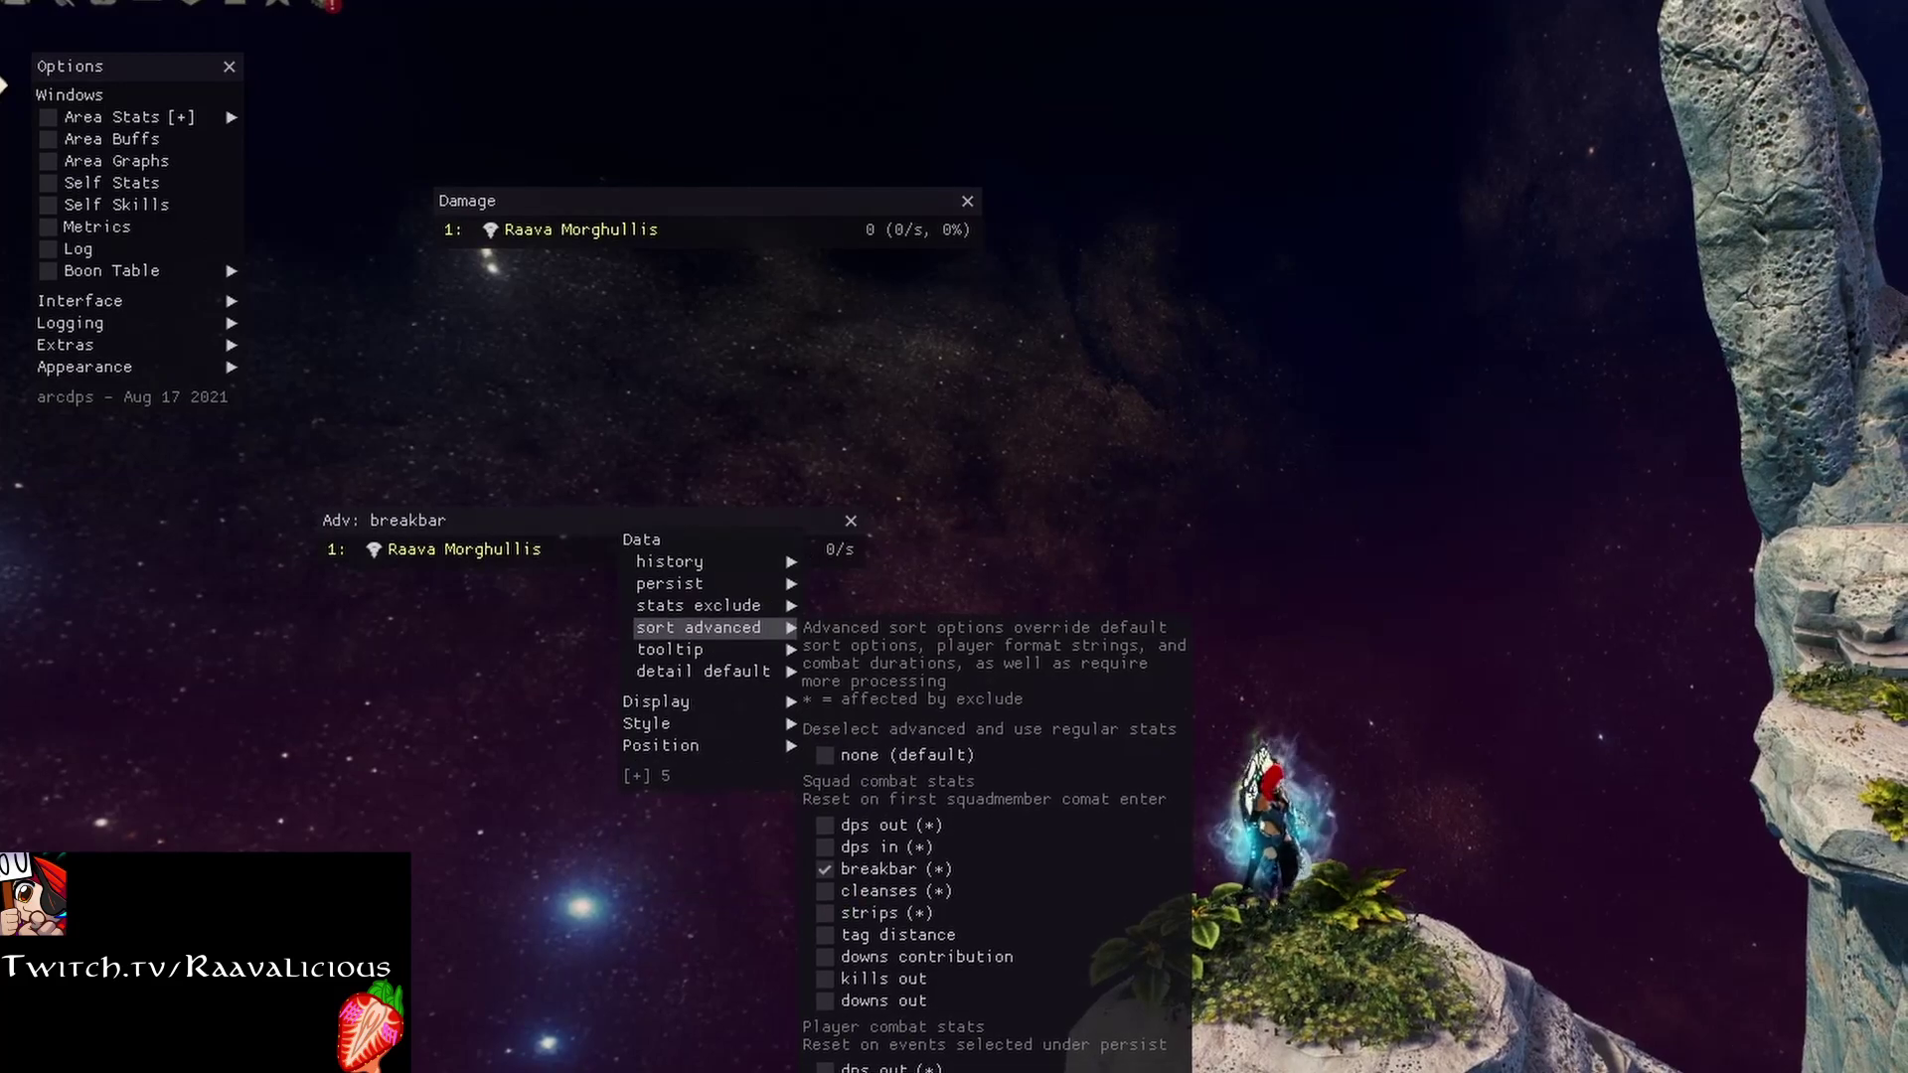
left_click(1731, 733)
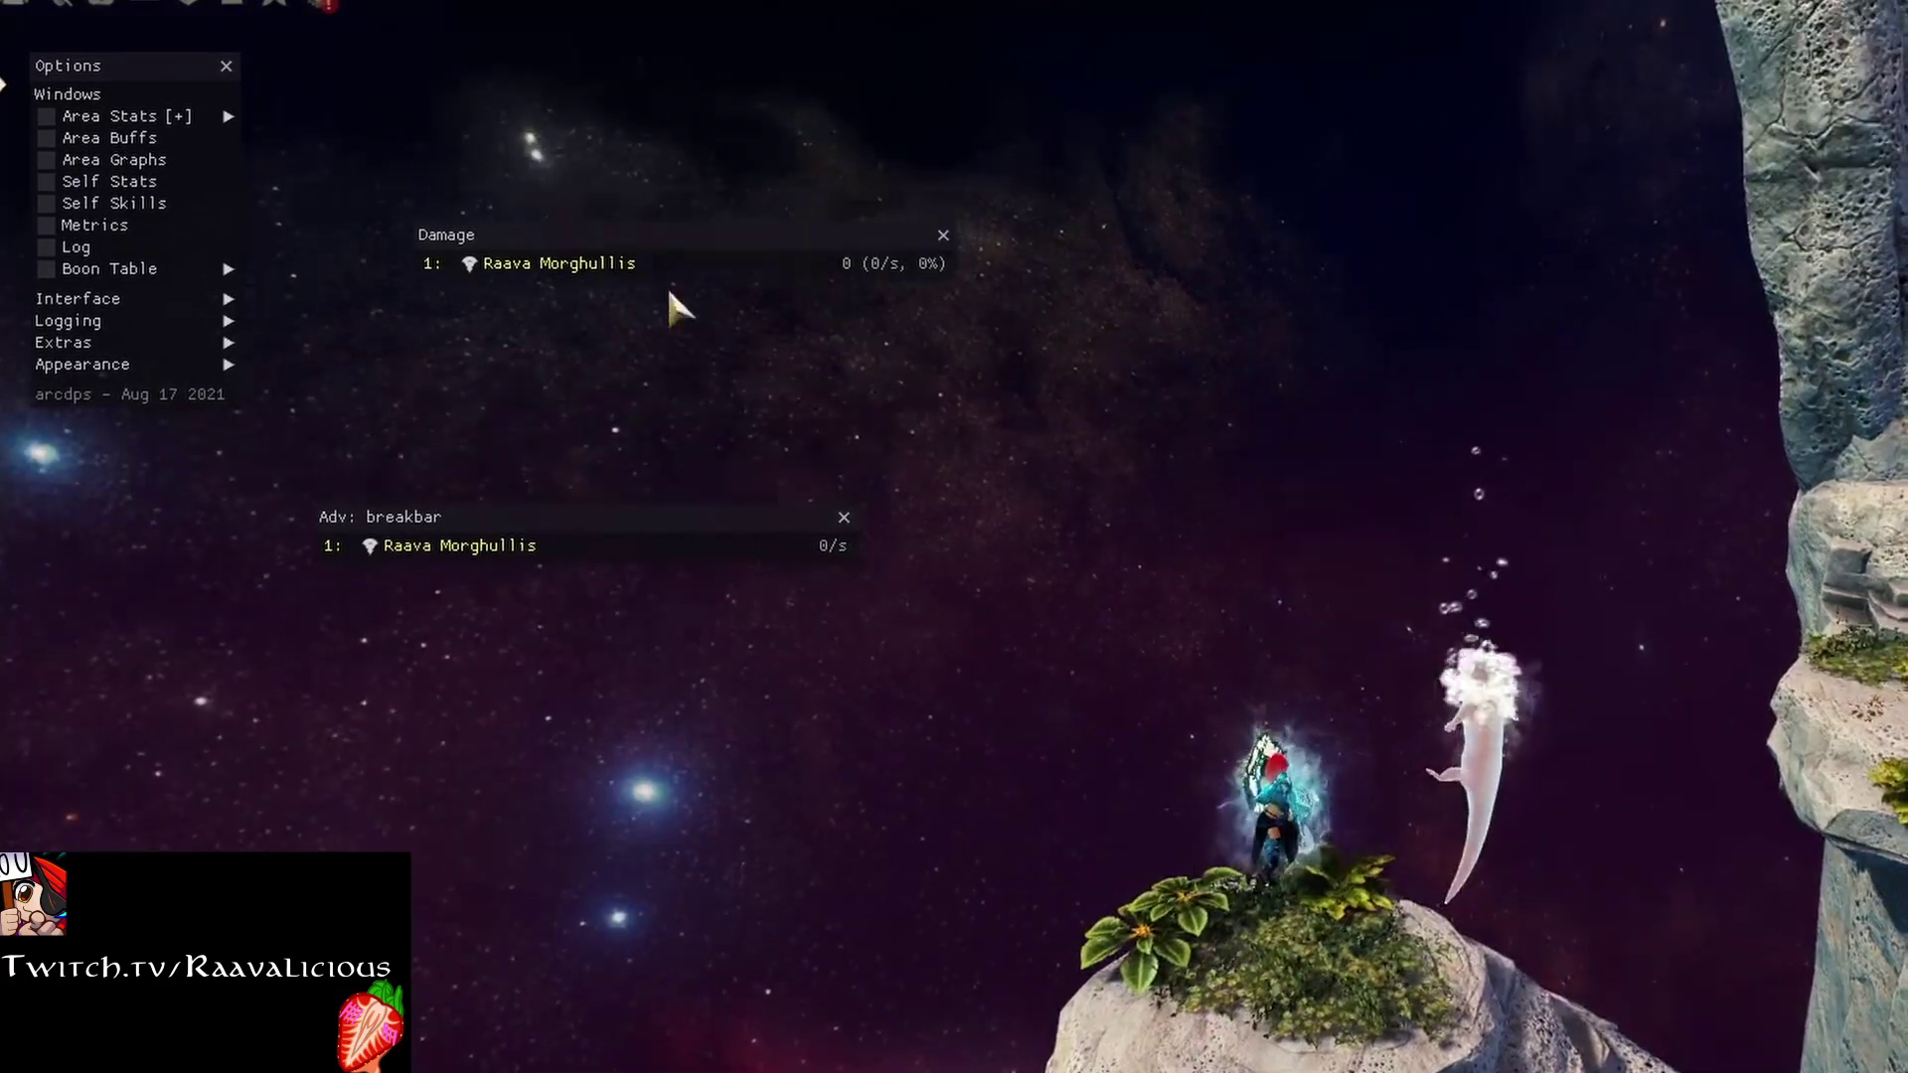
Step: Rearrange the Damage and breakbar windows, keeping the Damage window above the breakbar window
left_click_drag(665, 251, 616, 364)
left_click_drag(560, 515, 733, 692)
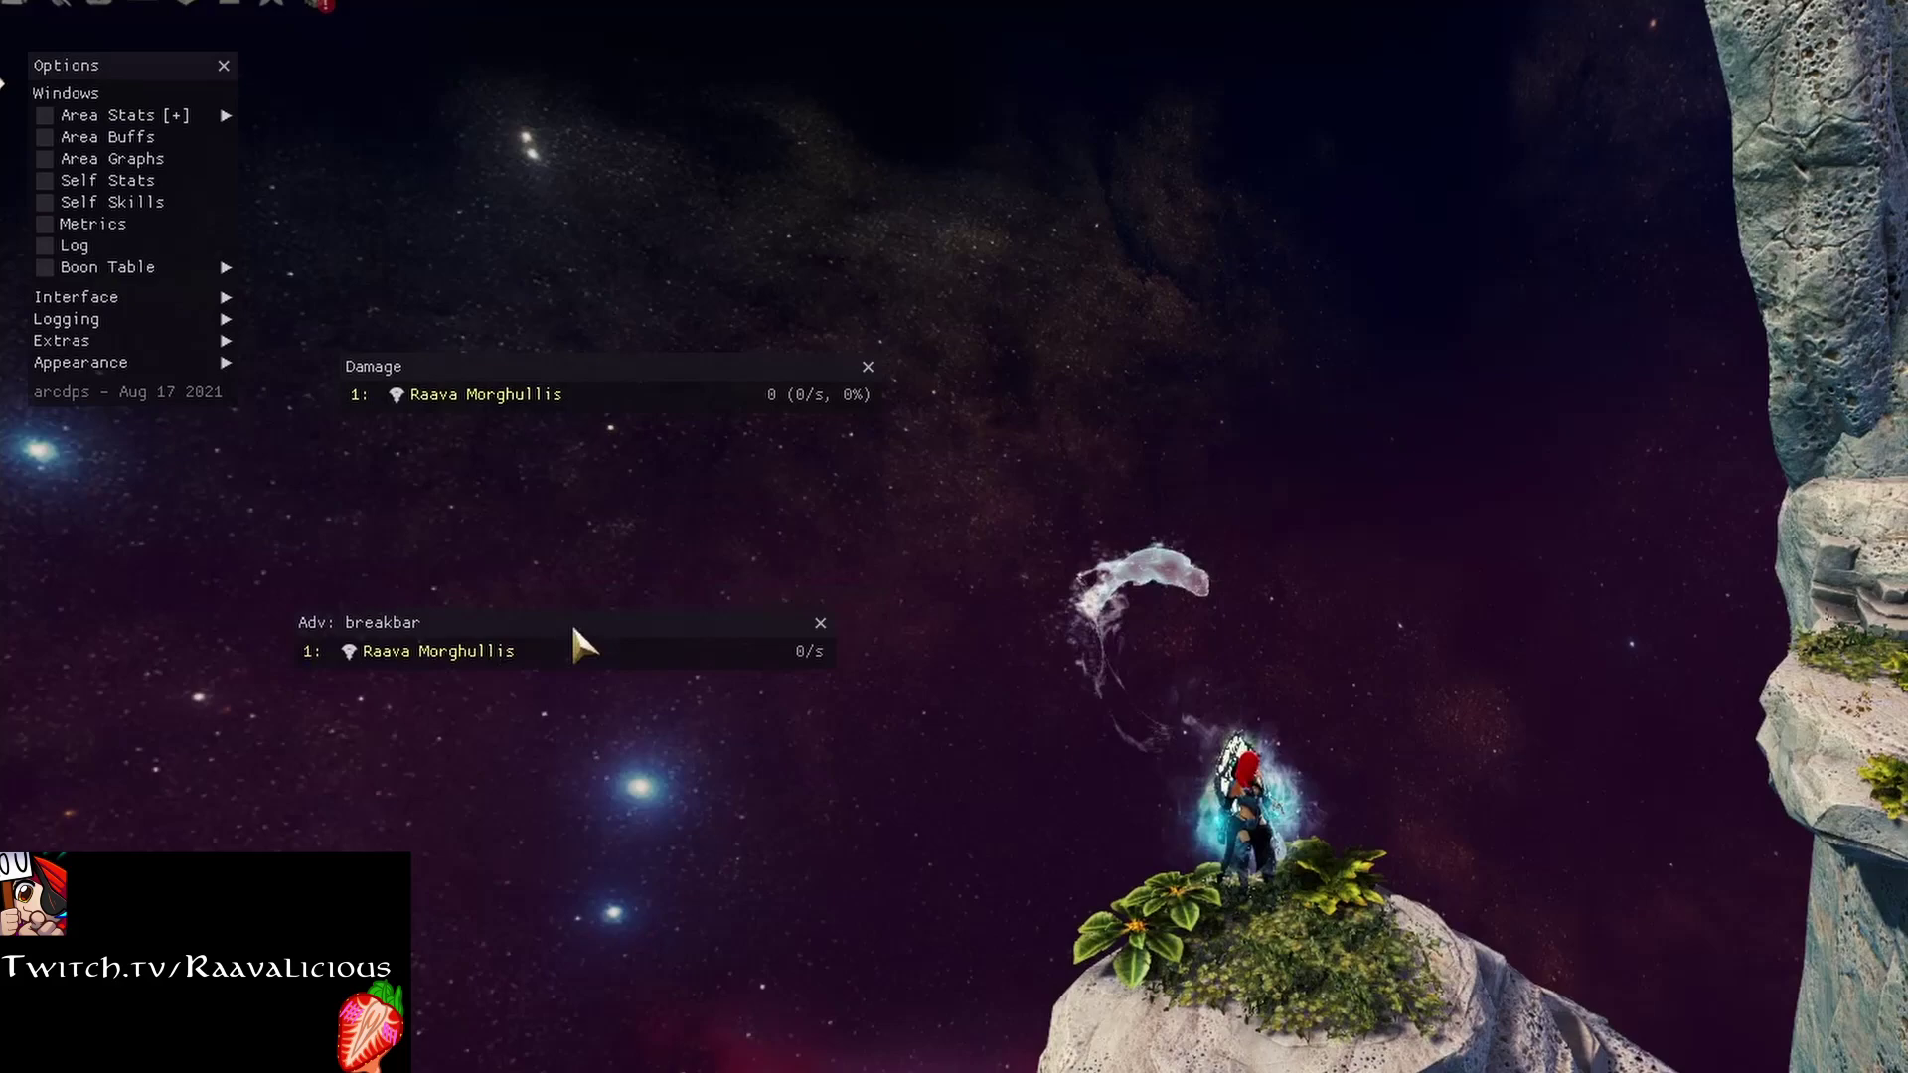
left_click_drag(563, 368, 465, 229)
mouse_move(535, 709)
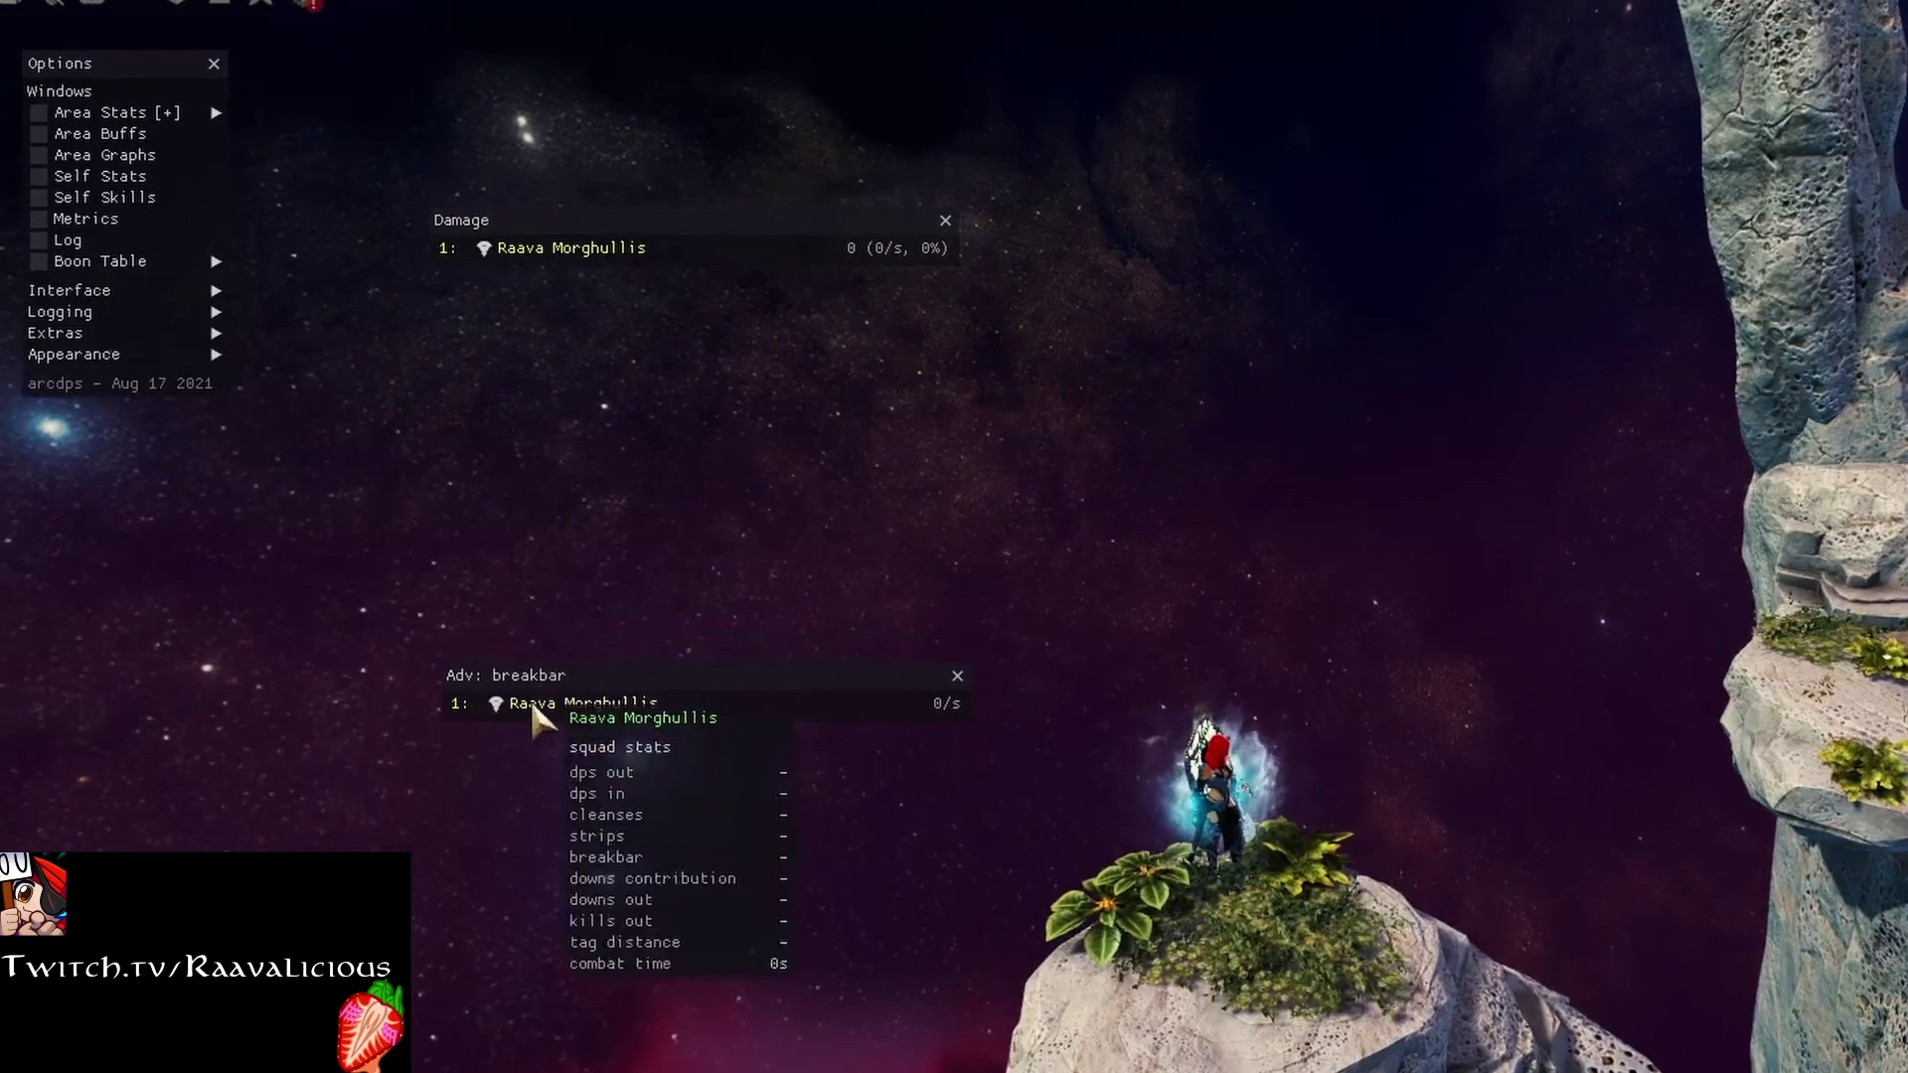
left_click_drag(566, 235, 503, 348)
Step: Check the Damage window's position options, where manual positioning is offered alongside screen relative and window relative position
right_click(503, 349)
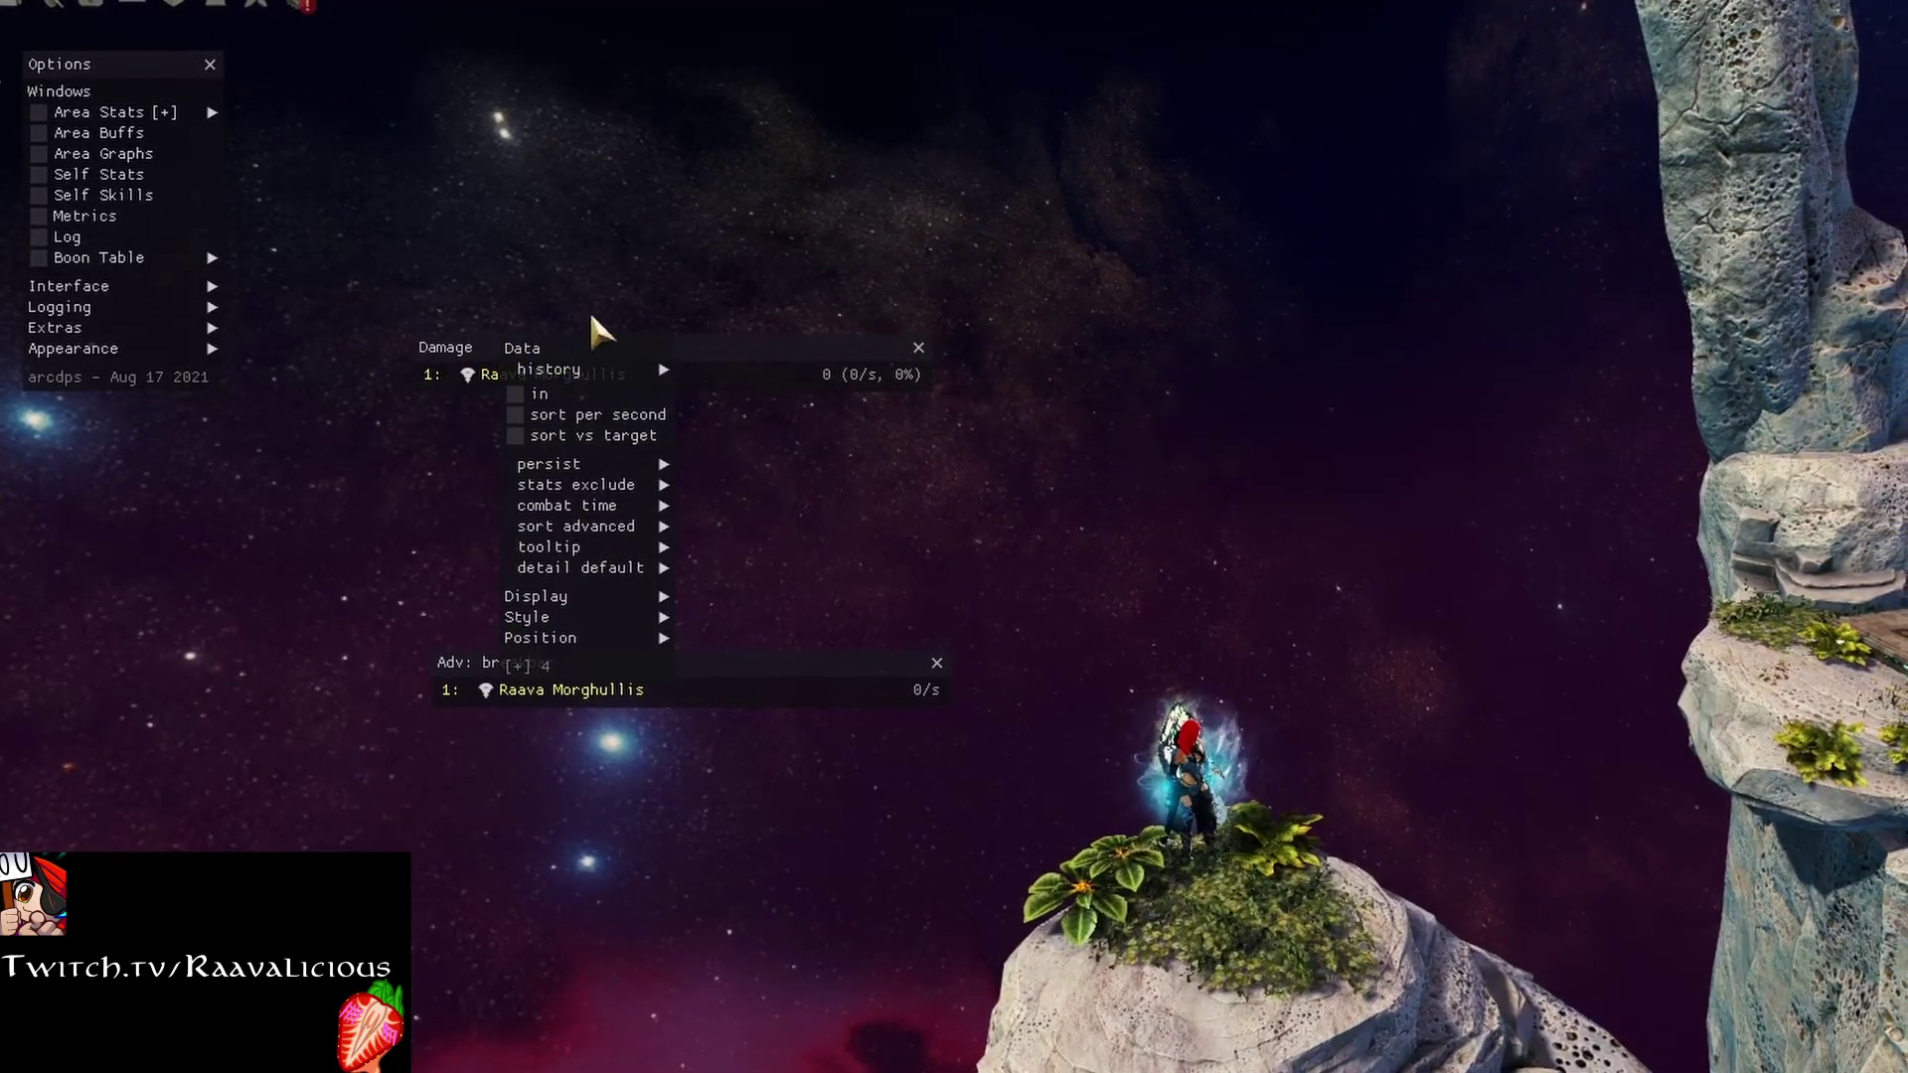
left_click(712, 344)
right_click(712, 346)
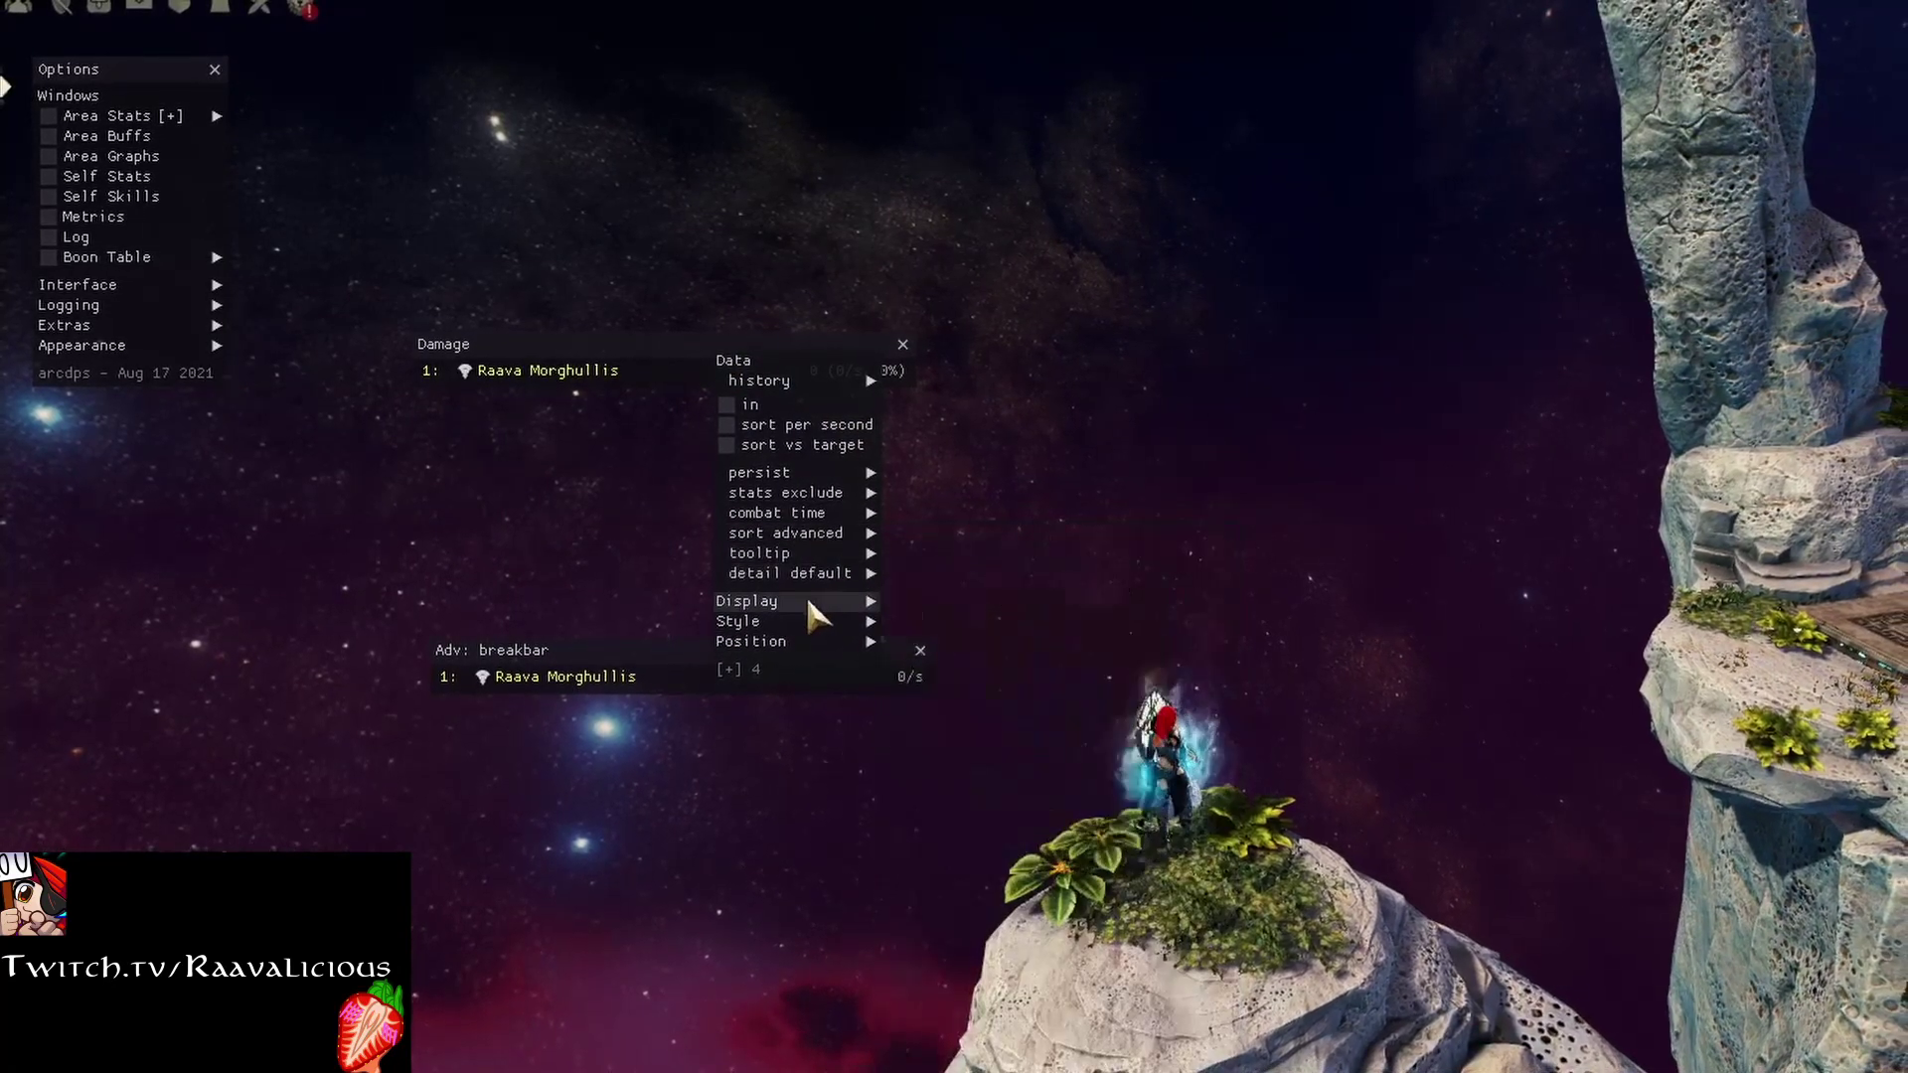
mouse_move(785, 636)
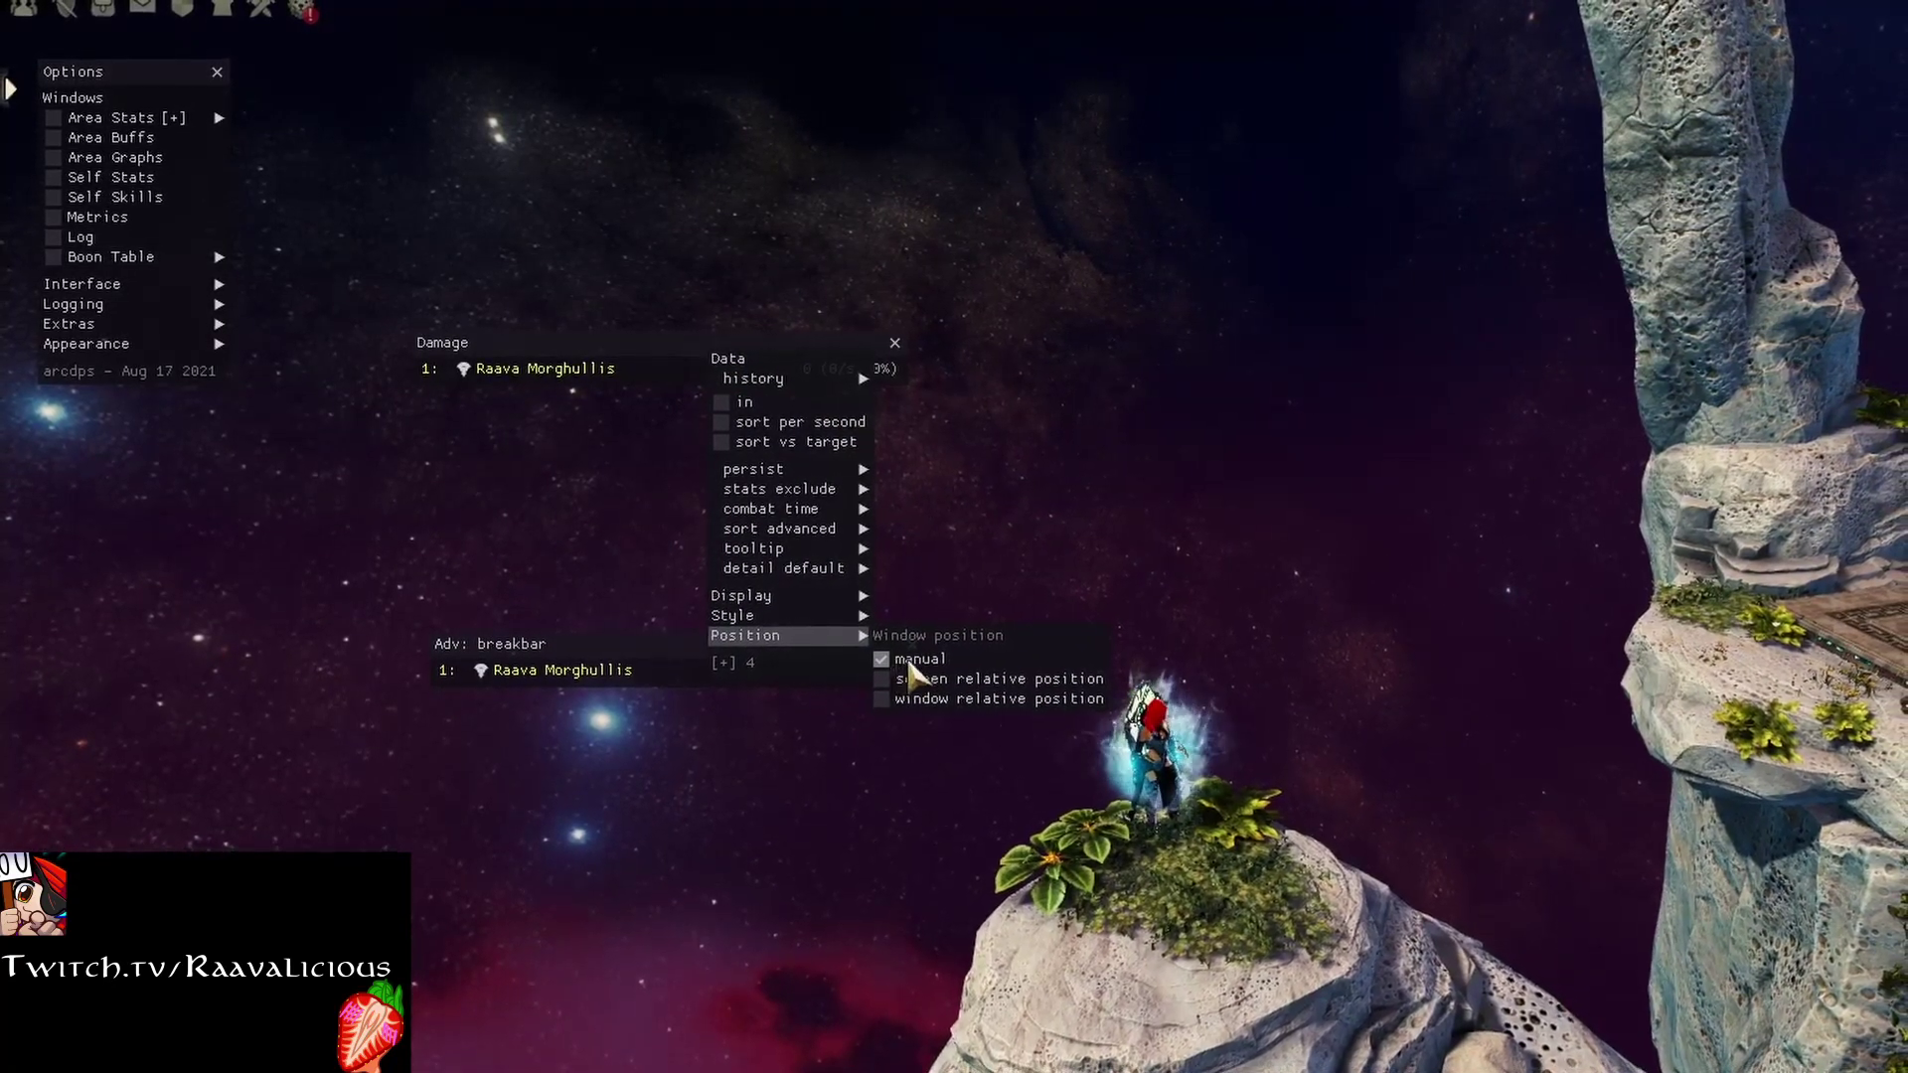
left_click(647, 658)
Step: Move the breakbar window closer beneath the Damage window and switch its positioning to window relative position
left_click_drag(587, 650, 585, 525)
right_click(584, 527)
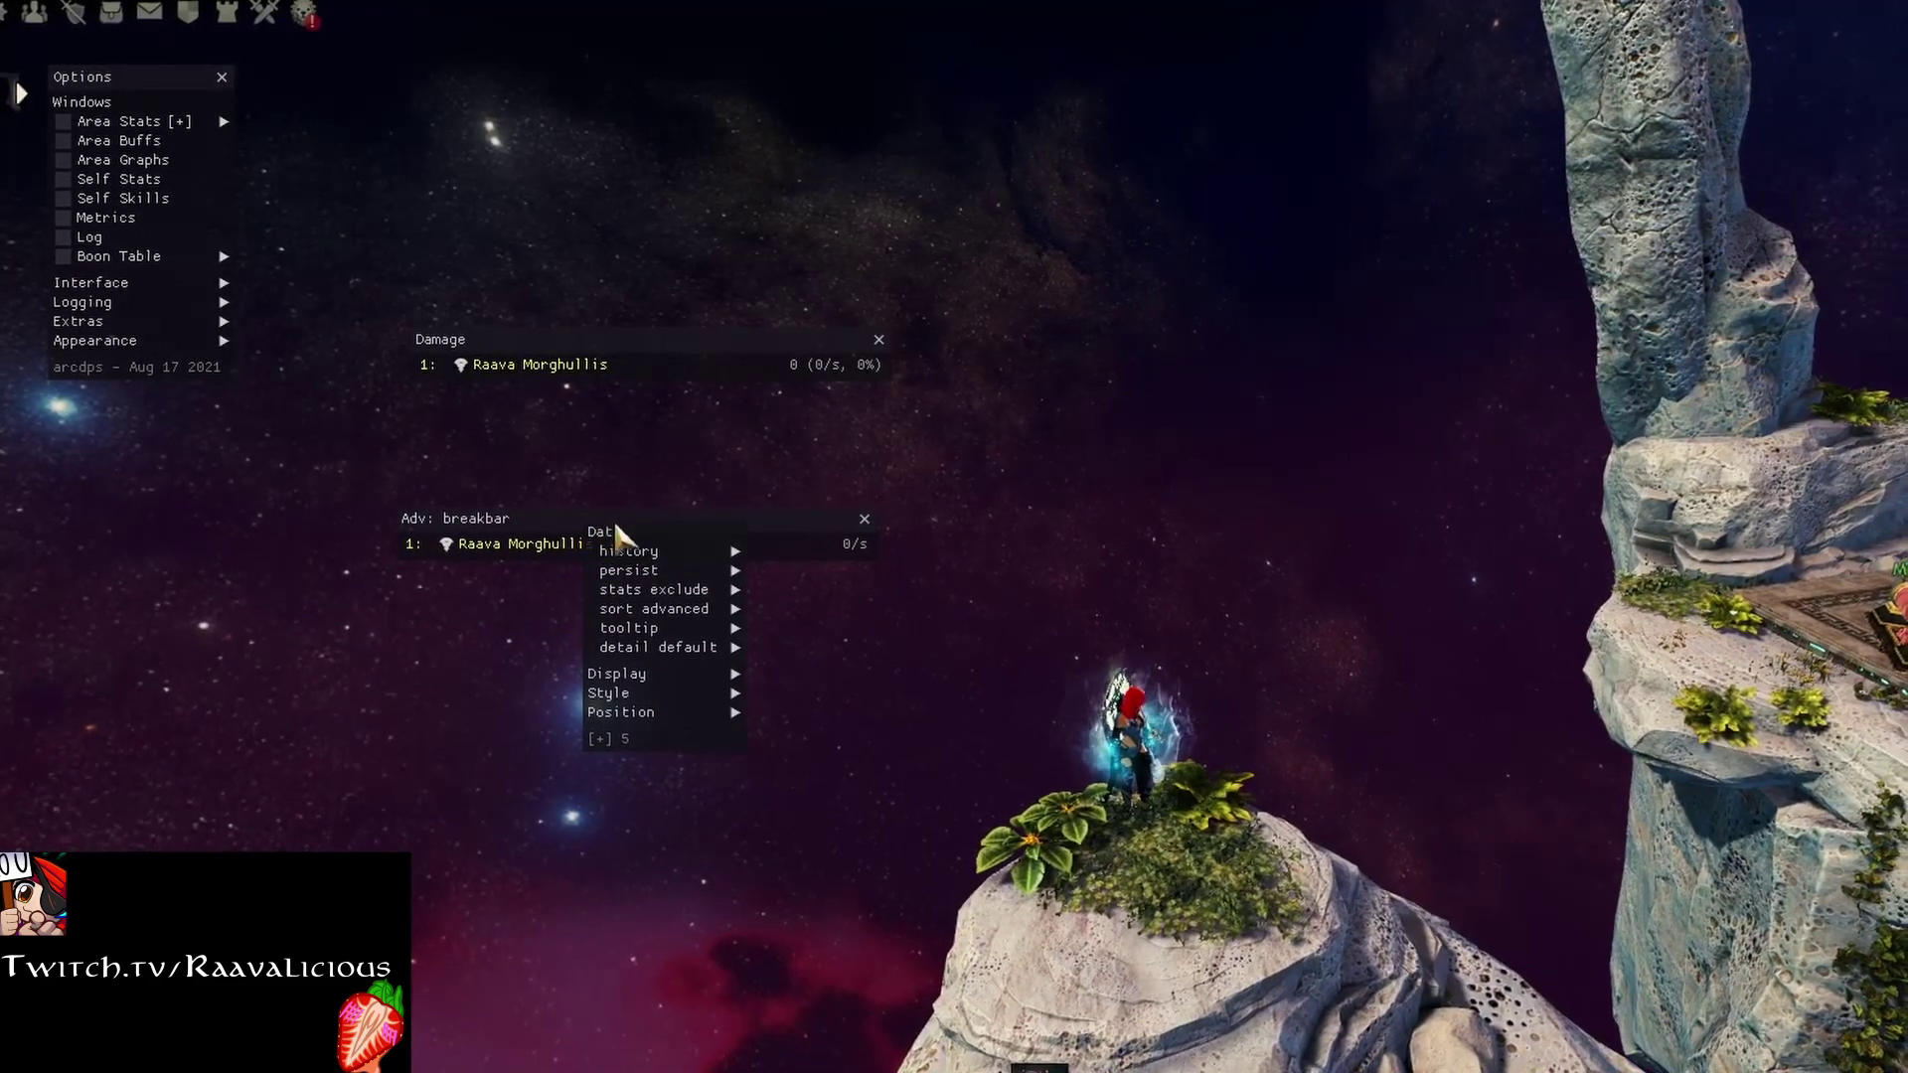
mouse_move(710, 707)
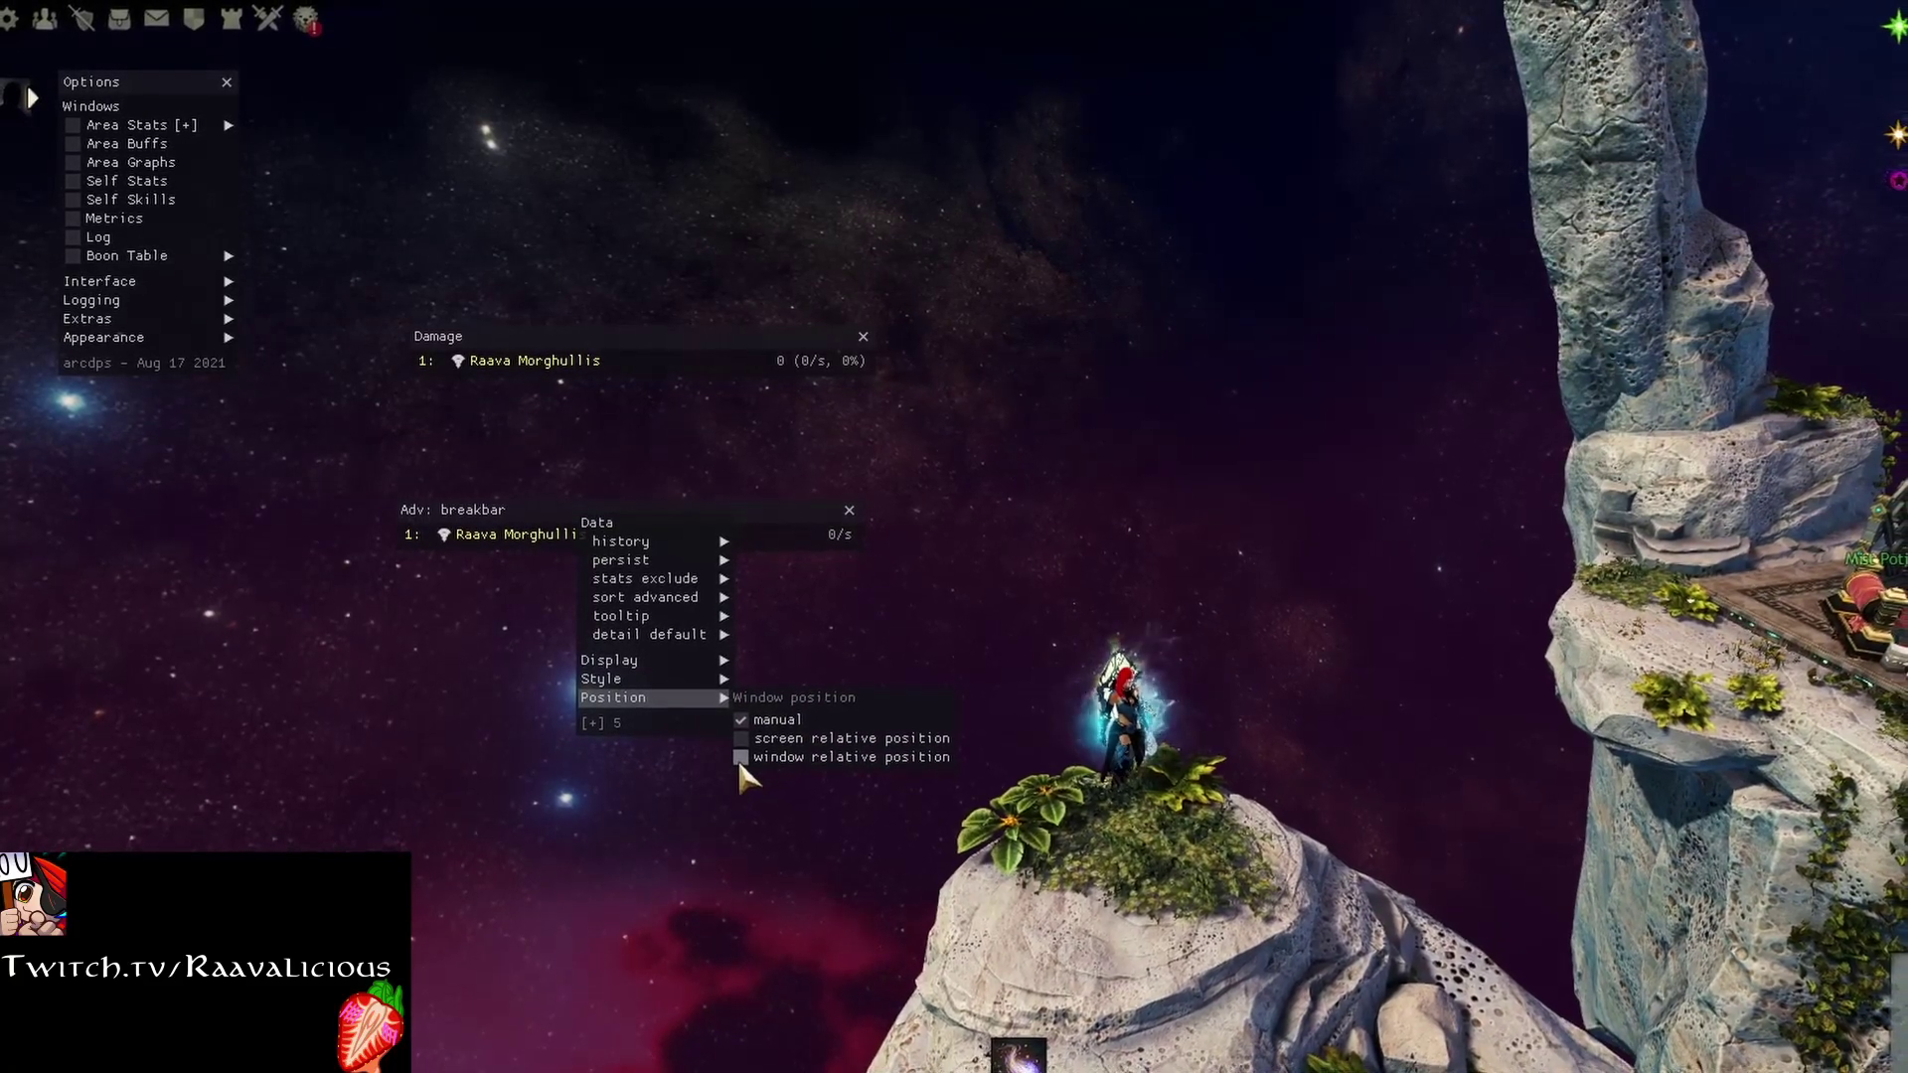
left_click(740, 757)
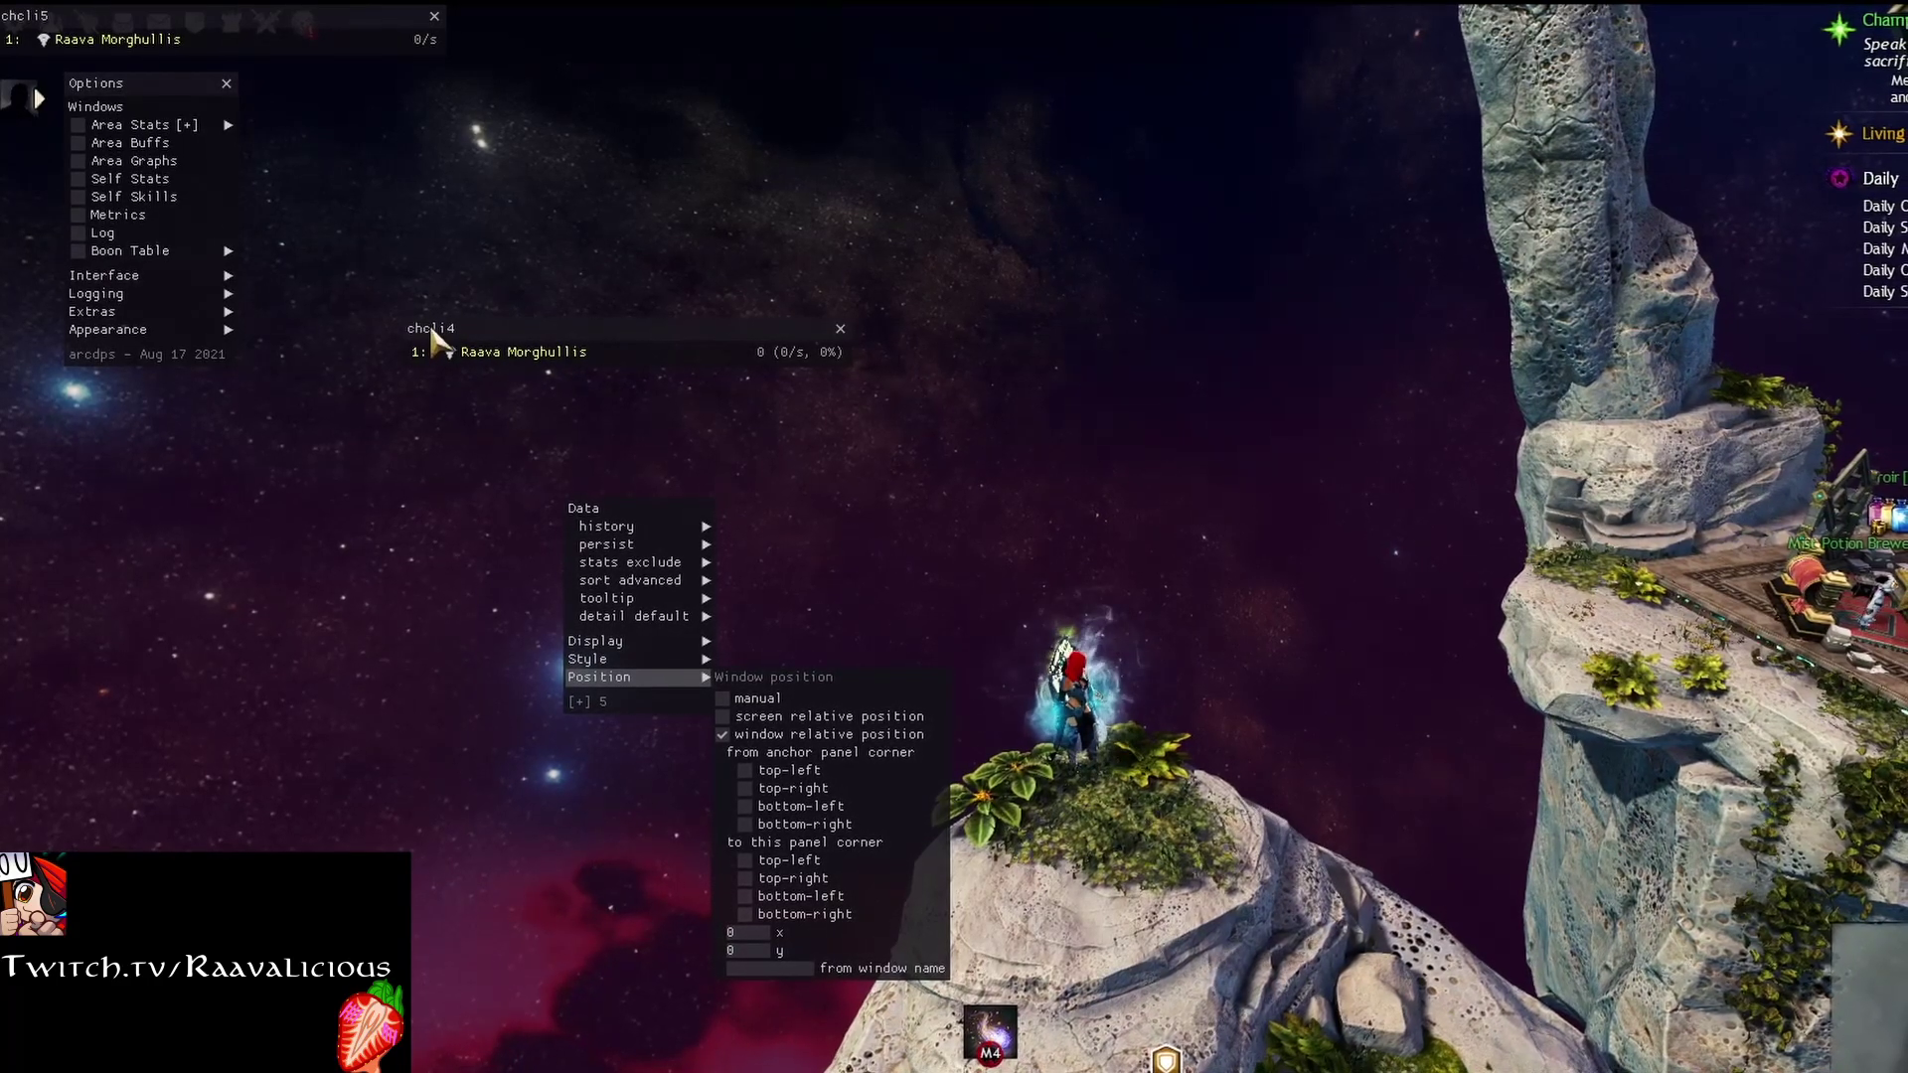
Step: Anchor the breakbar window's top-left corner to the bottom-left corner of the window named chcli4
right_click(261, 15)
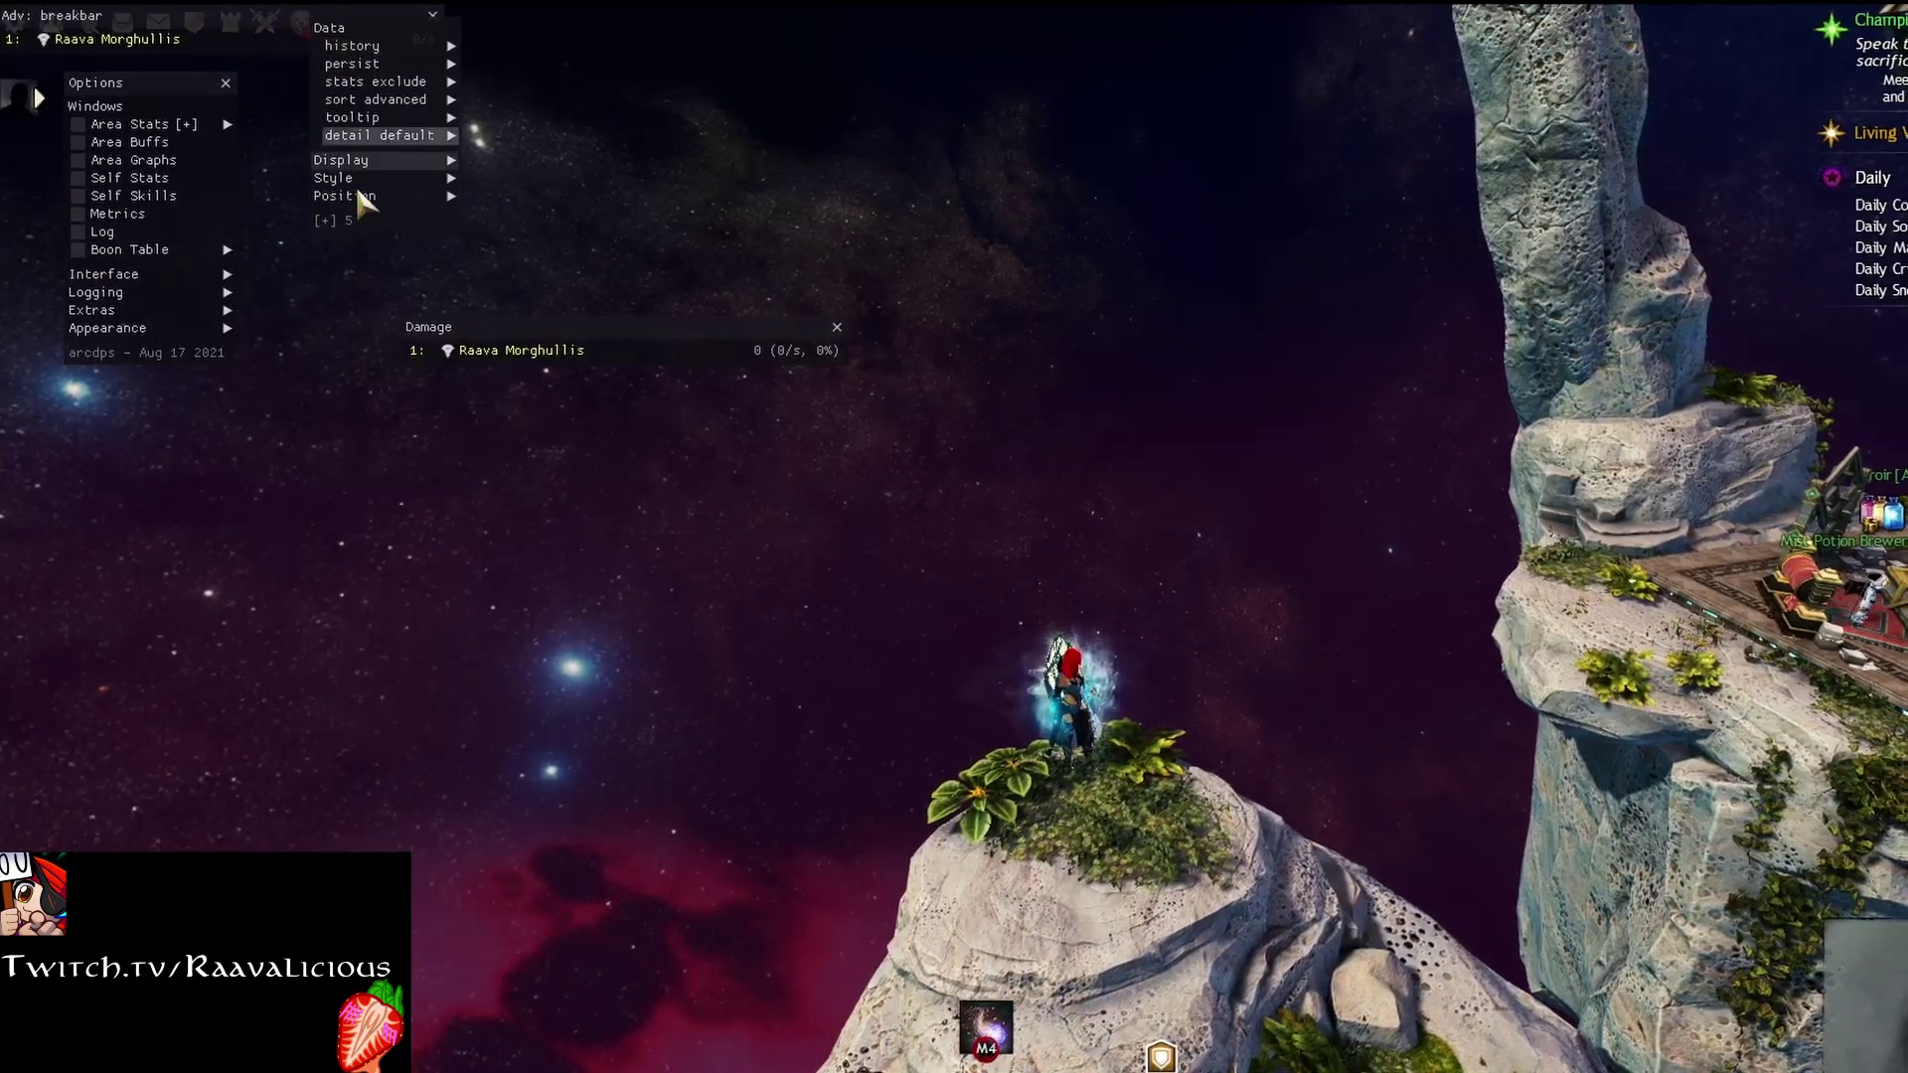
mouse_move(361, 201)
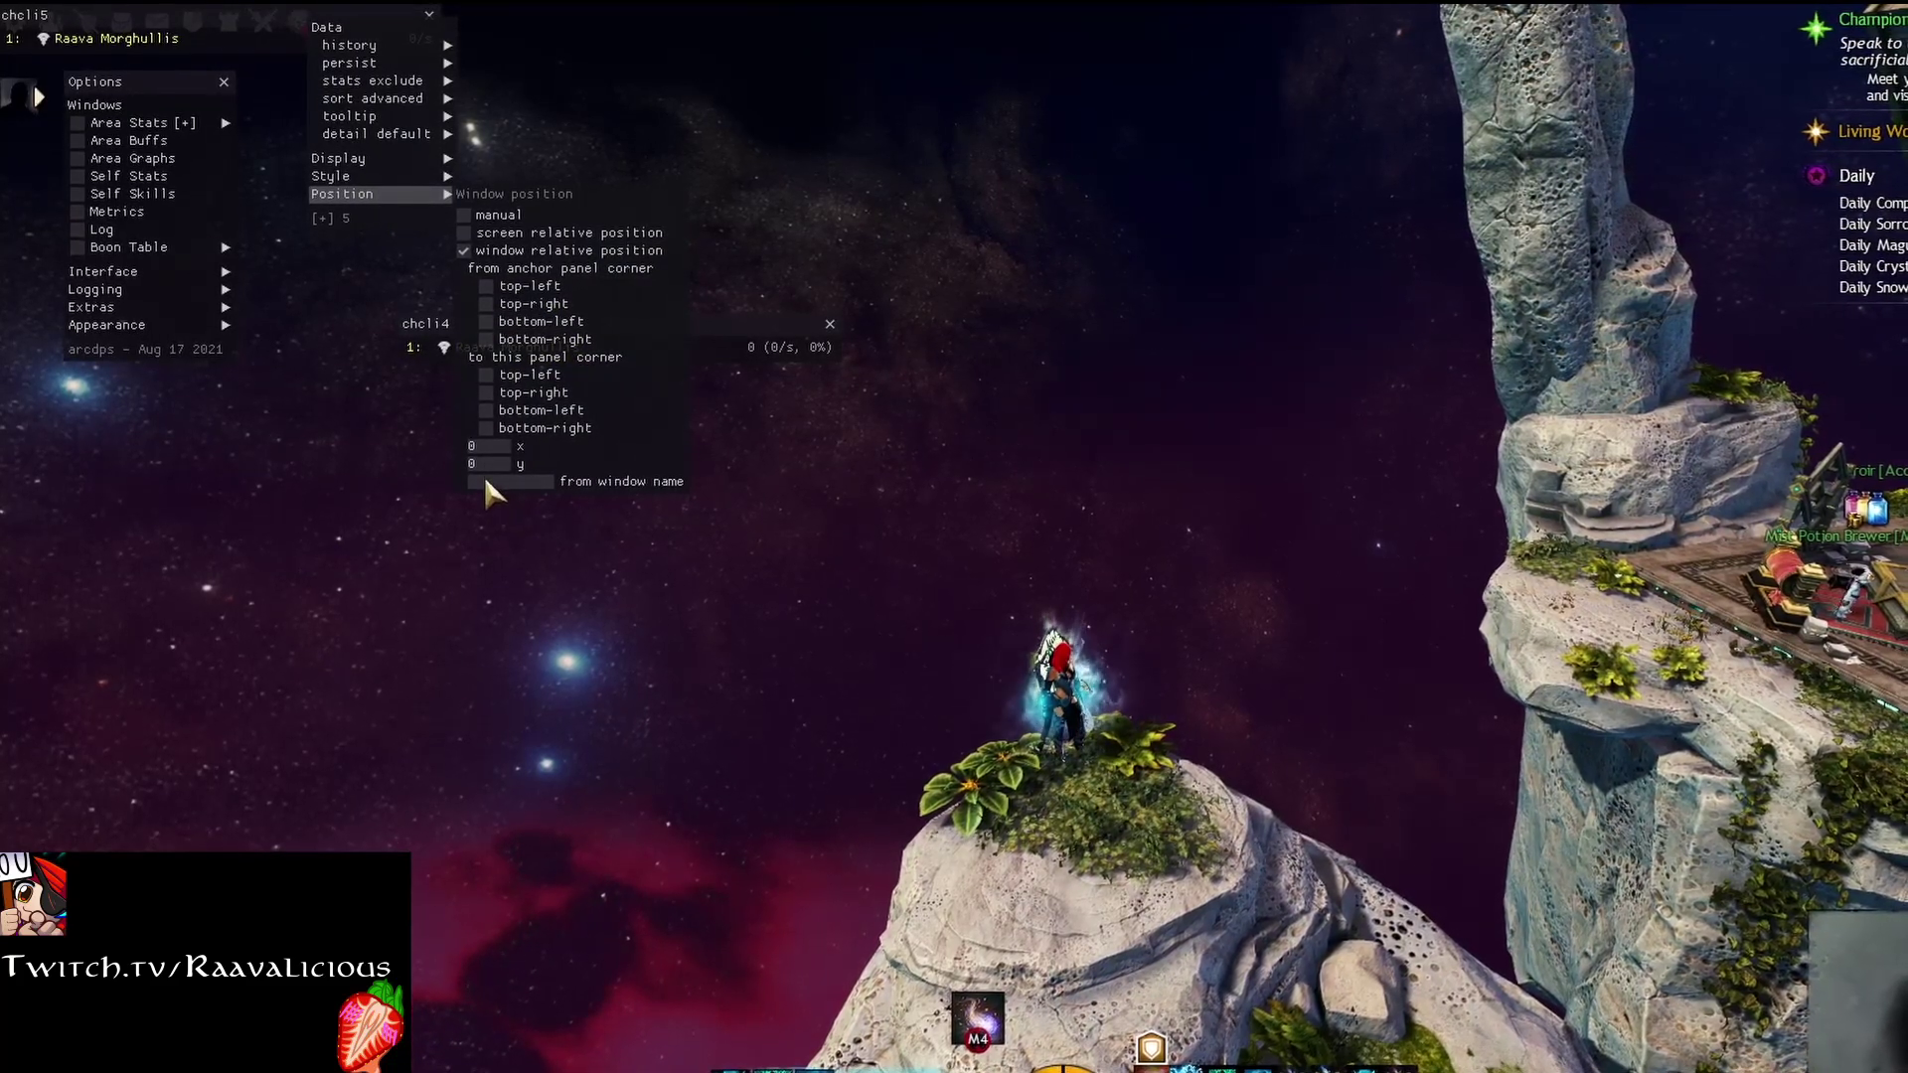
left_click(486, 318)
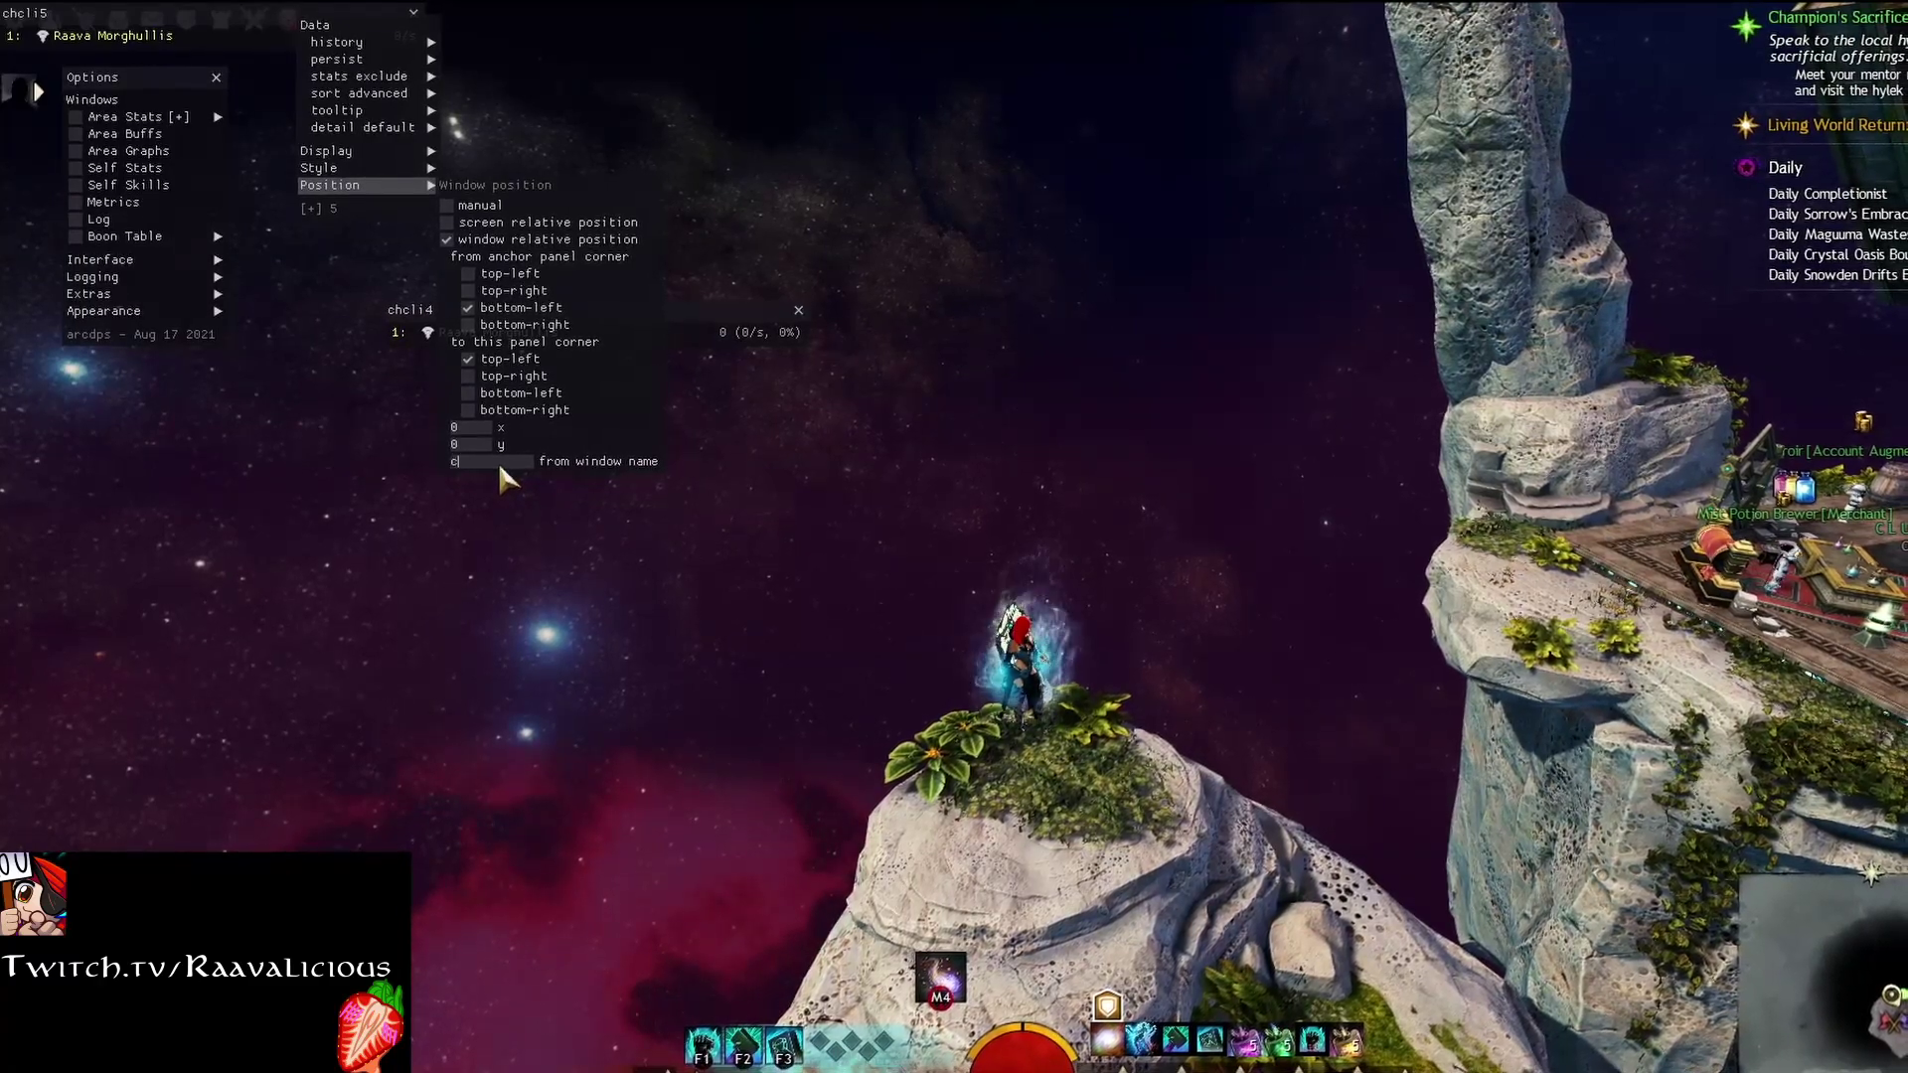
type("li4")
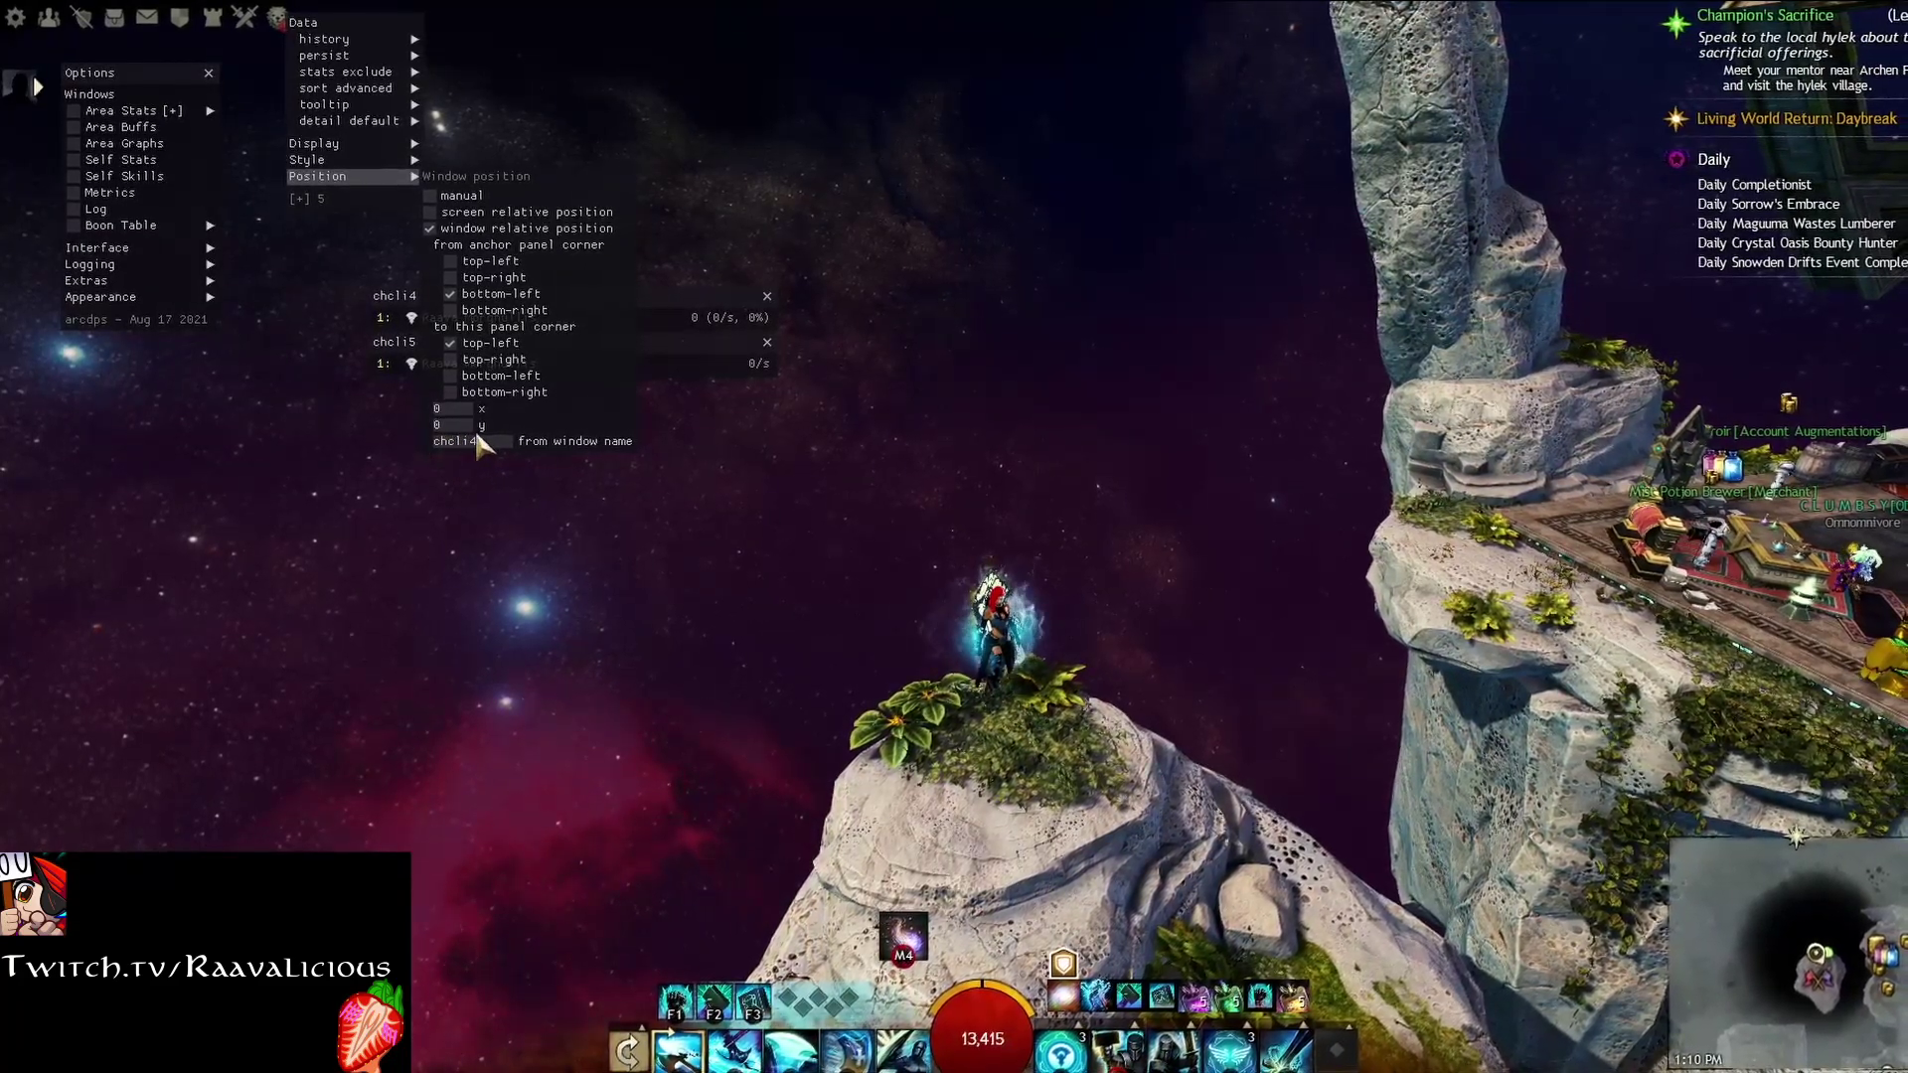
left_click(678, 295)
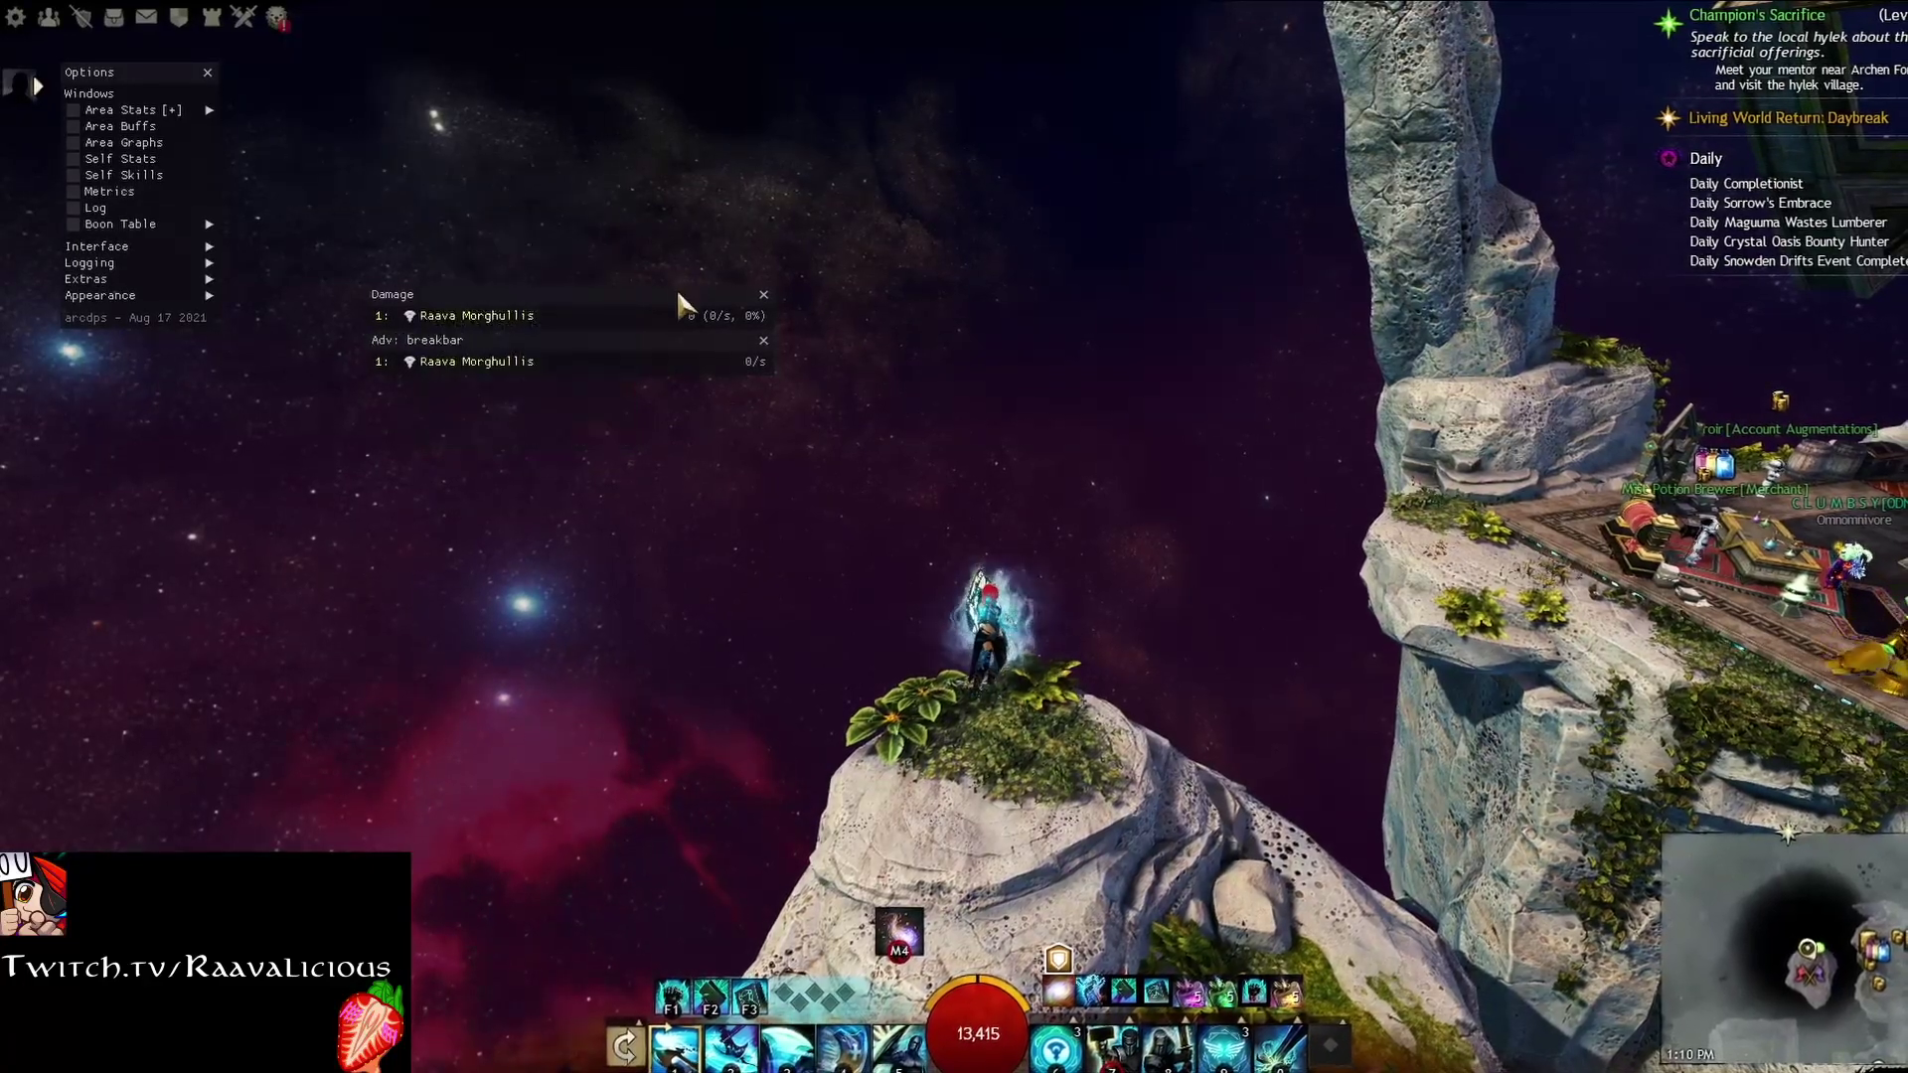
Step: Move the Damage window with its attached breakbar window to the left side of the game view and close the arcdps options
left_click_drag(678, 295, 542, 261)
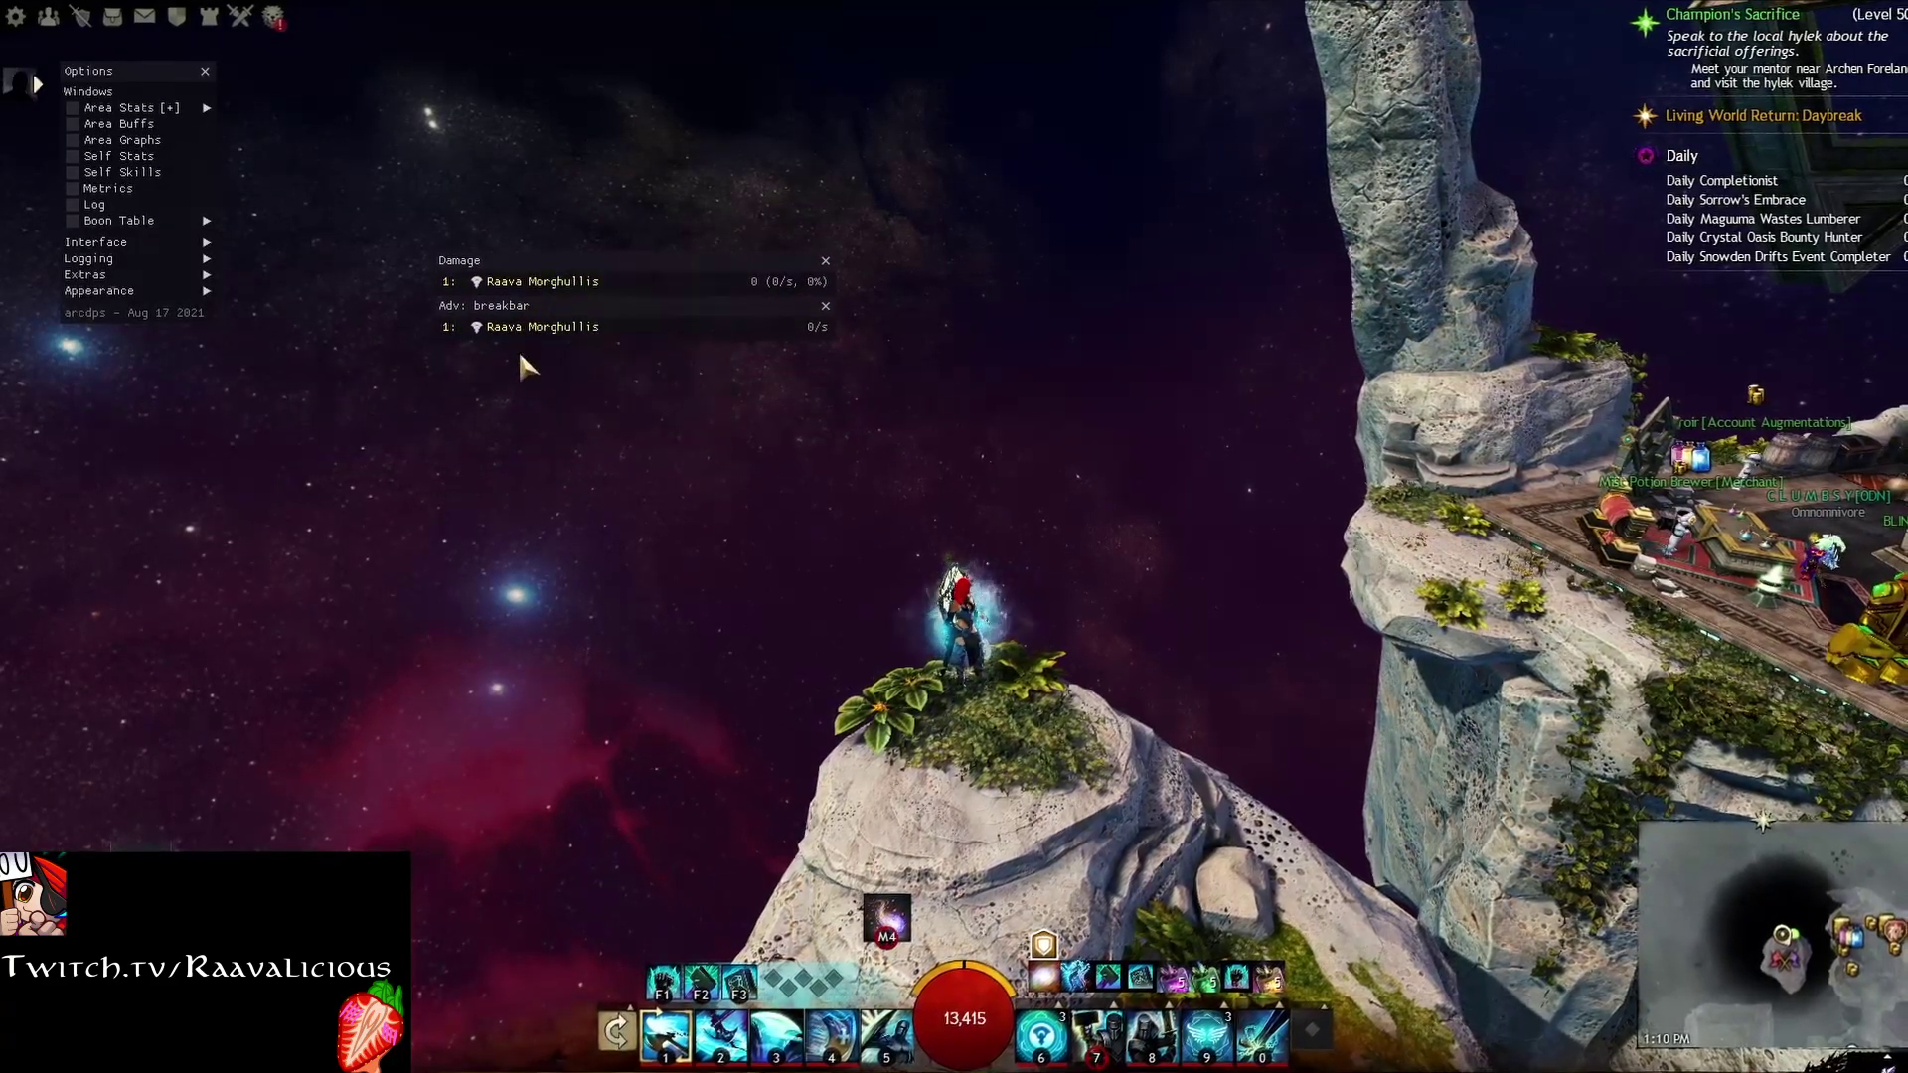
left_click(532, 280)
left_click(639, 70)
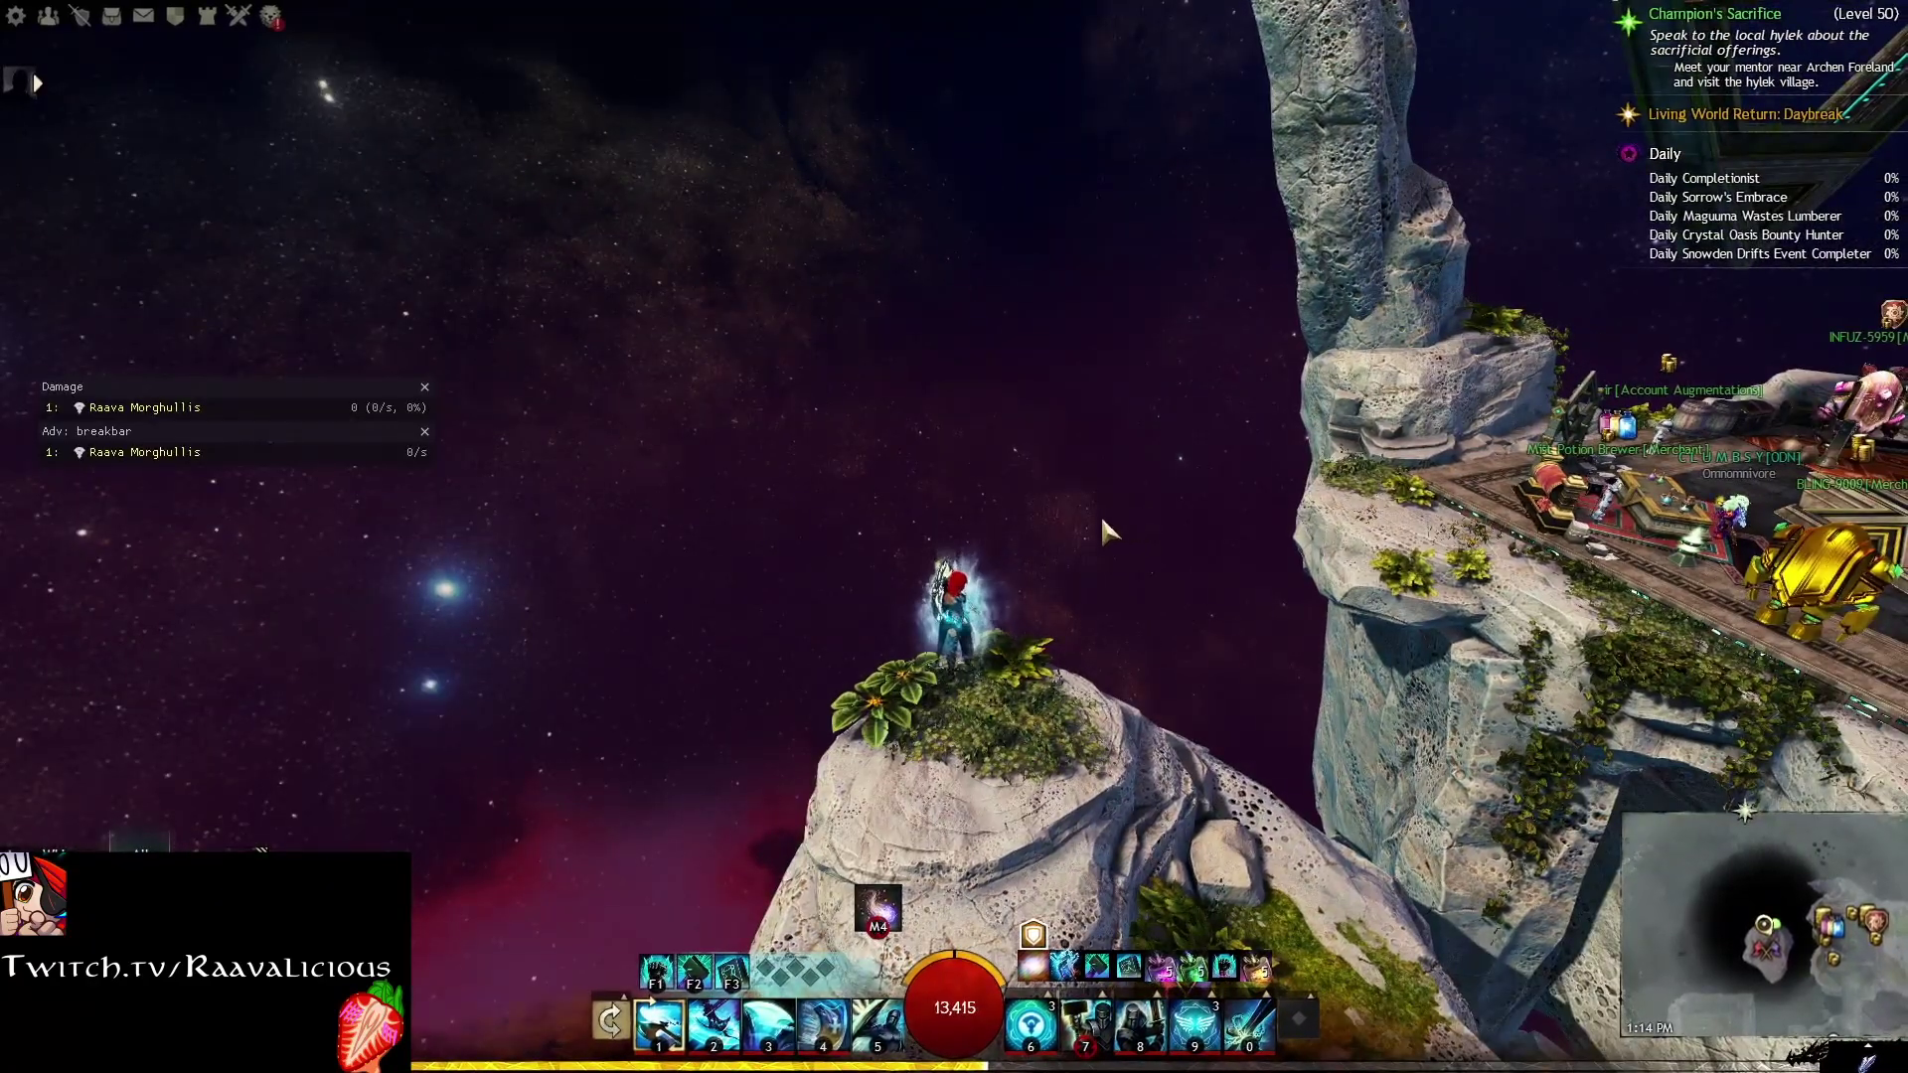
key("a")
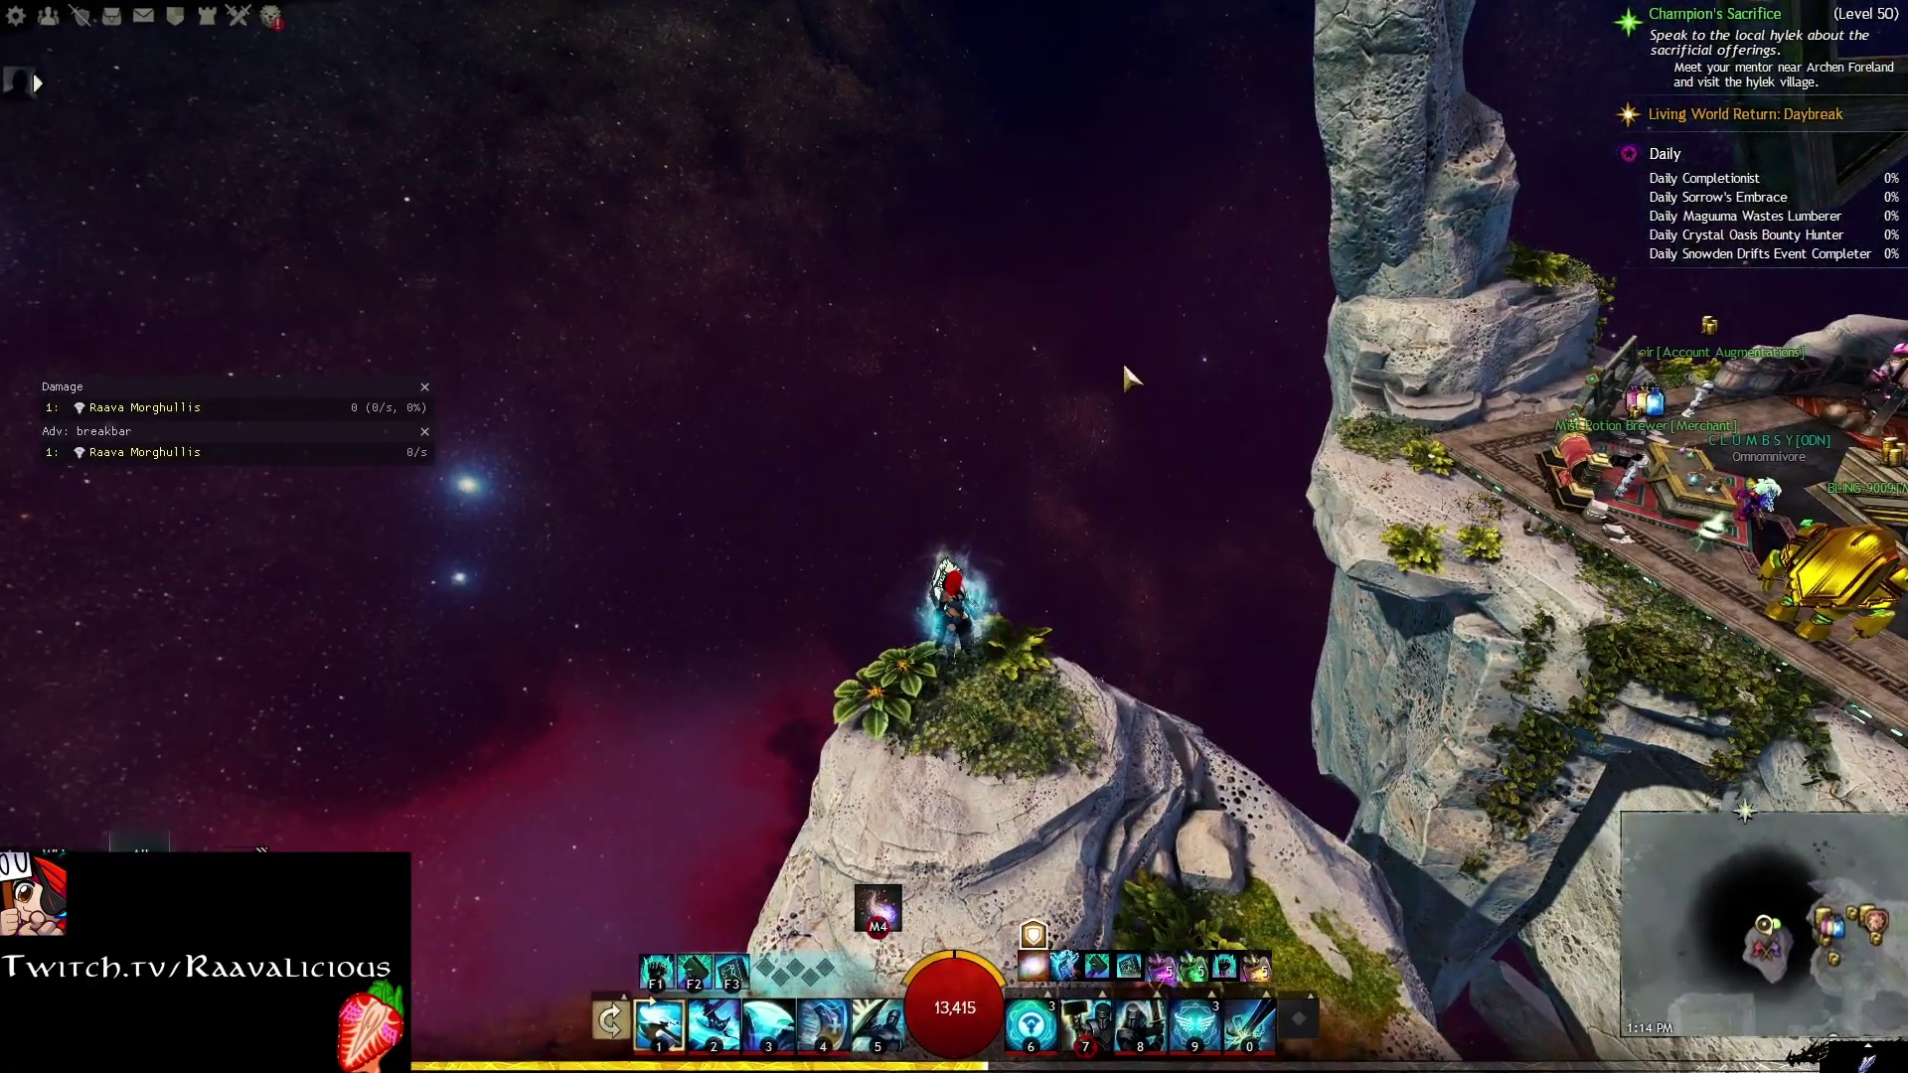
Step: Reopen the arcdps options, enable the third Boon Table window, and place it in the upper middle of the game view
key("alt+shift+t")
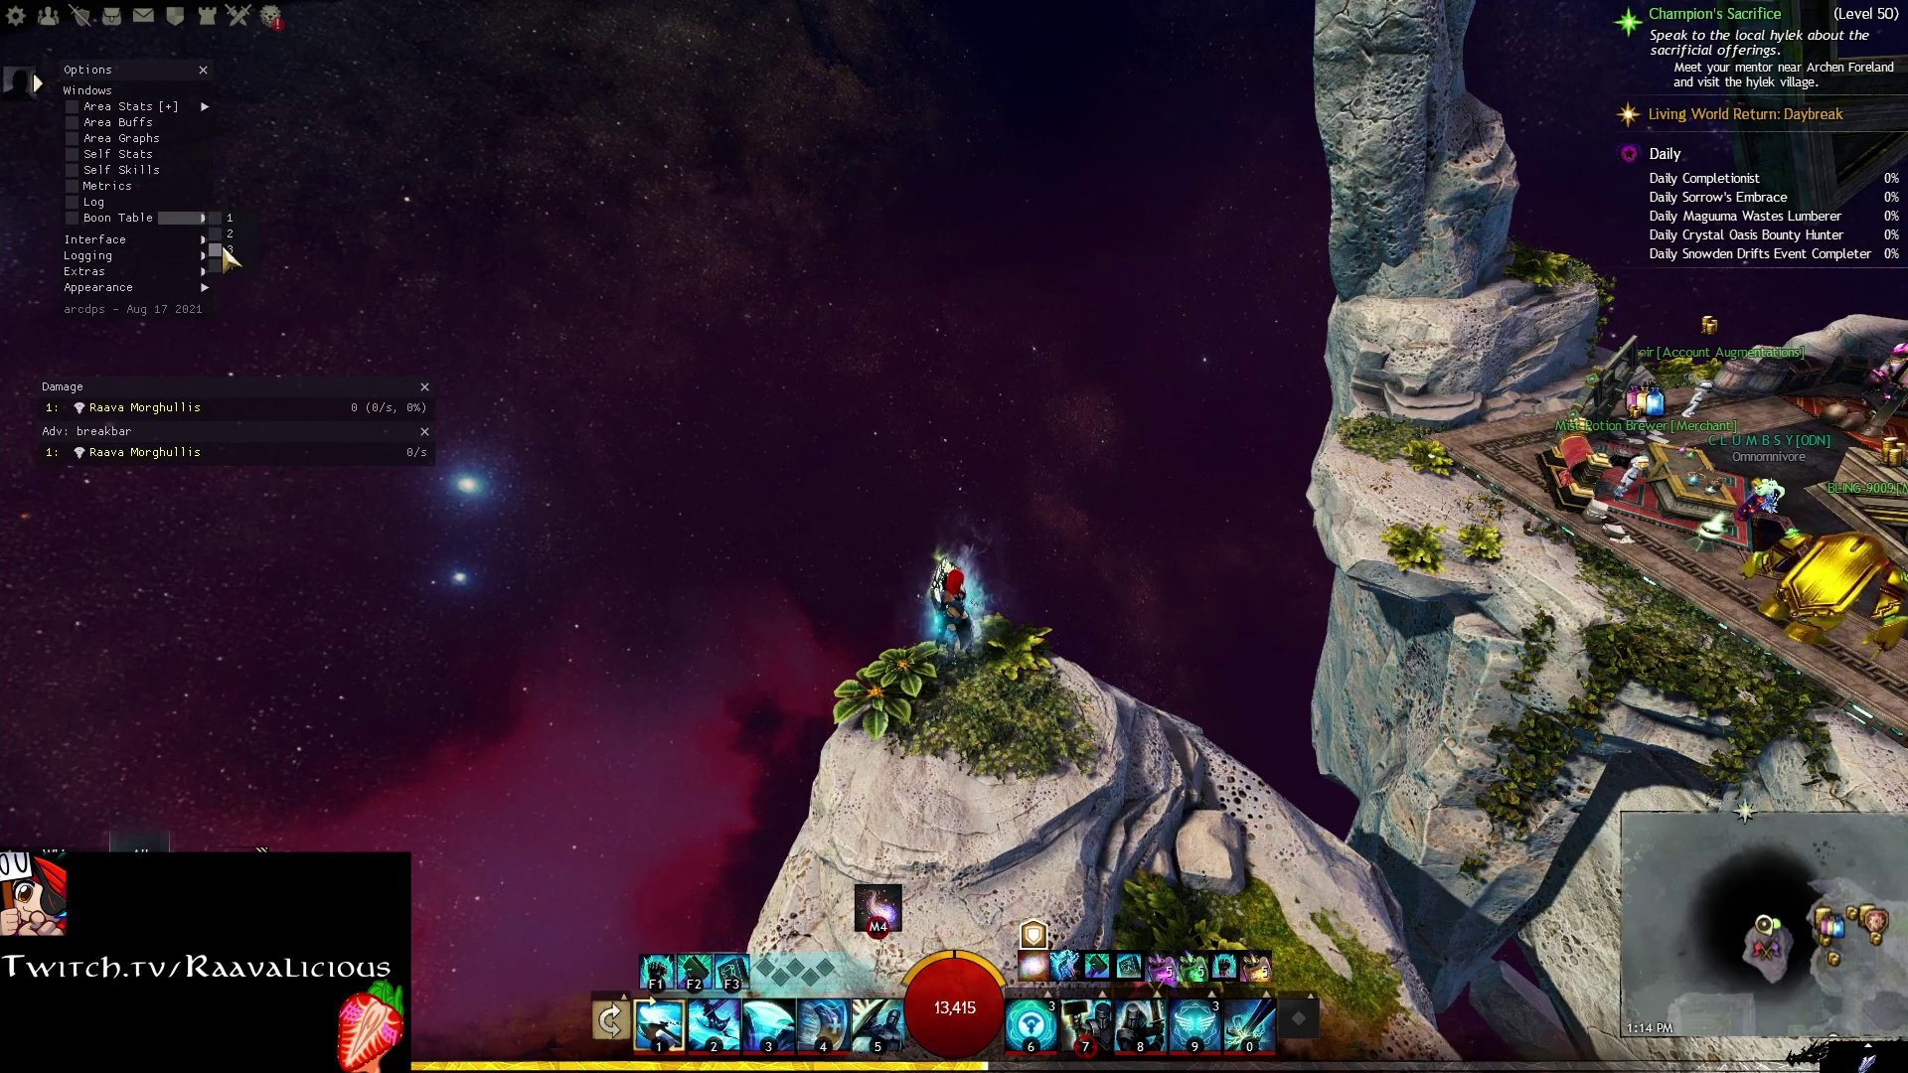
left_click(224, 251)
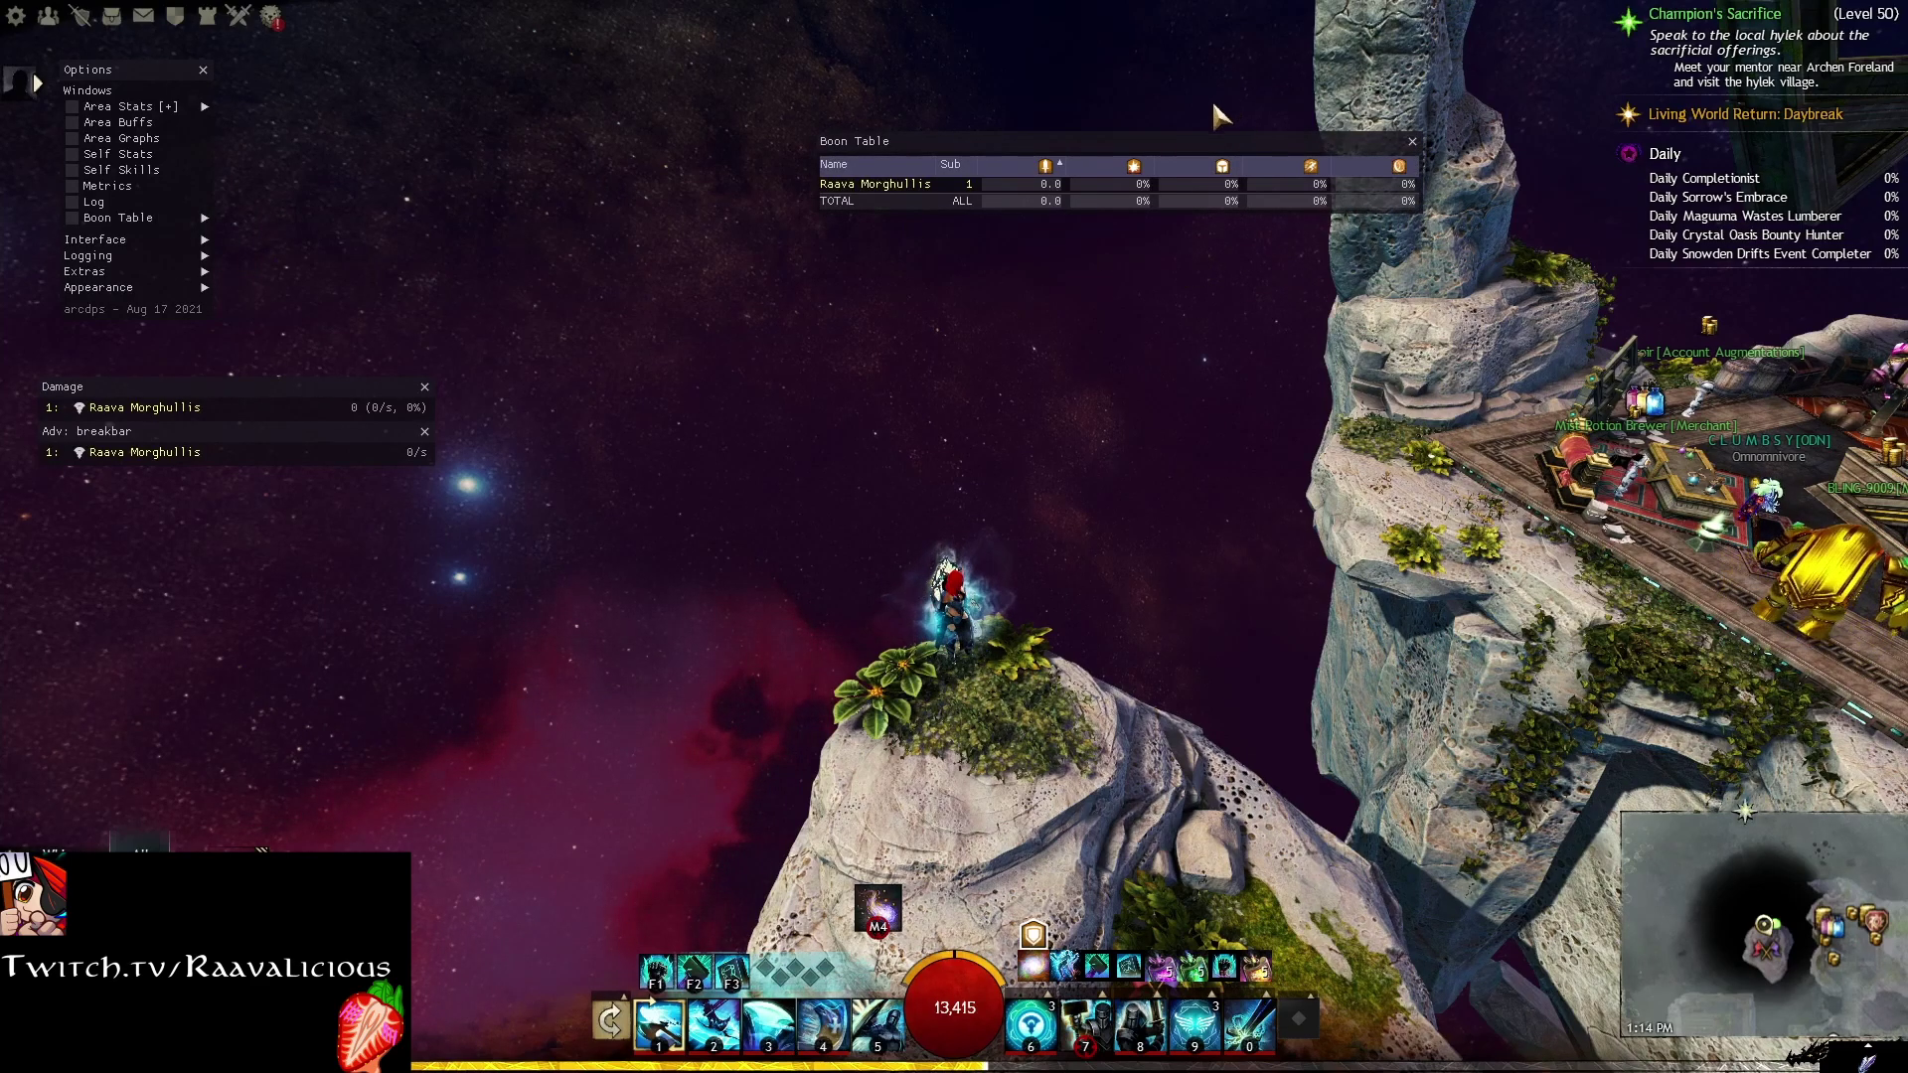
left_click_drag(1192, 138, 1068, 174)
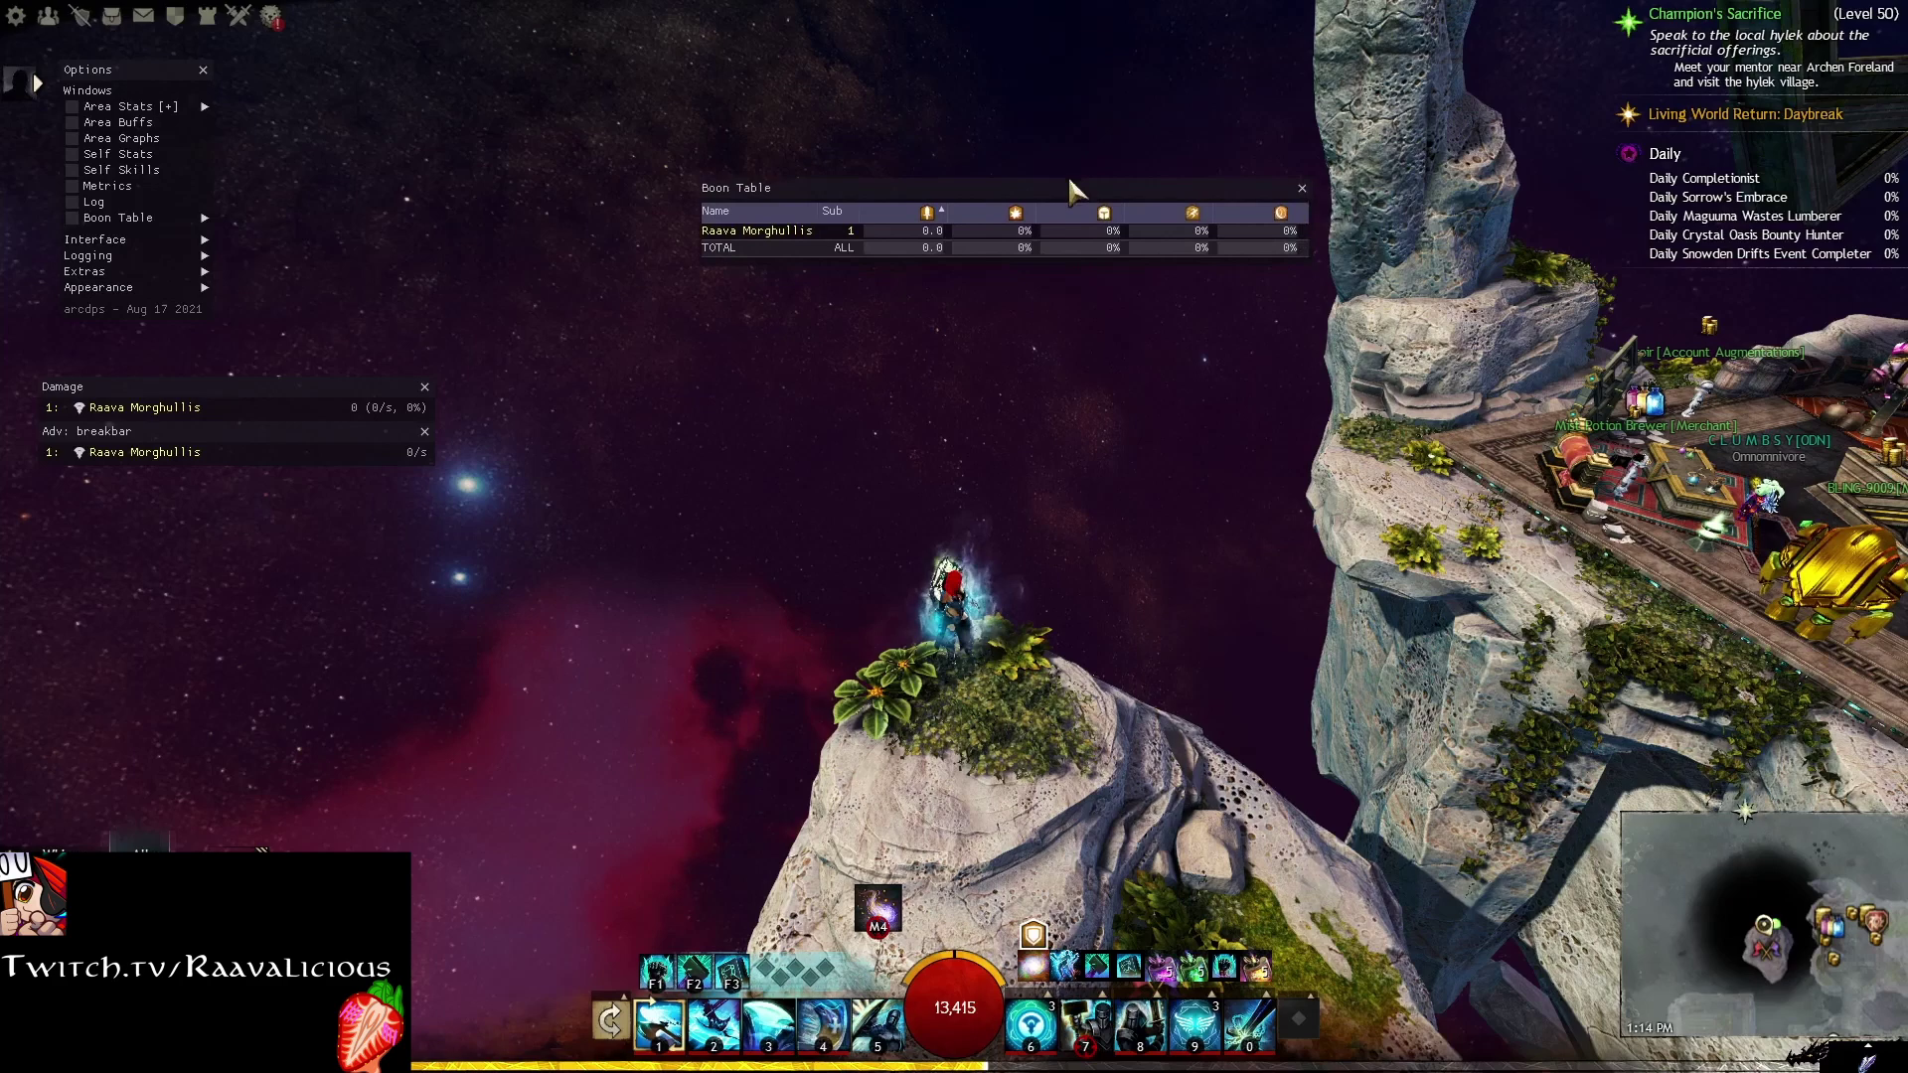
Step: Remove the Sub column from the Boon Table
right_click(864, 183)
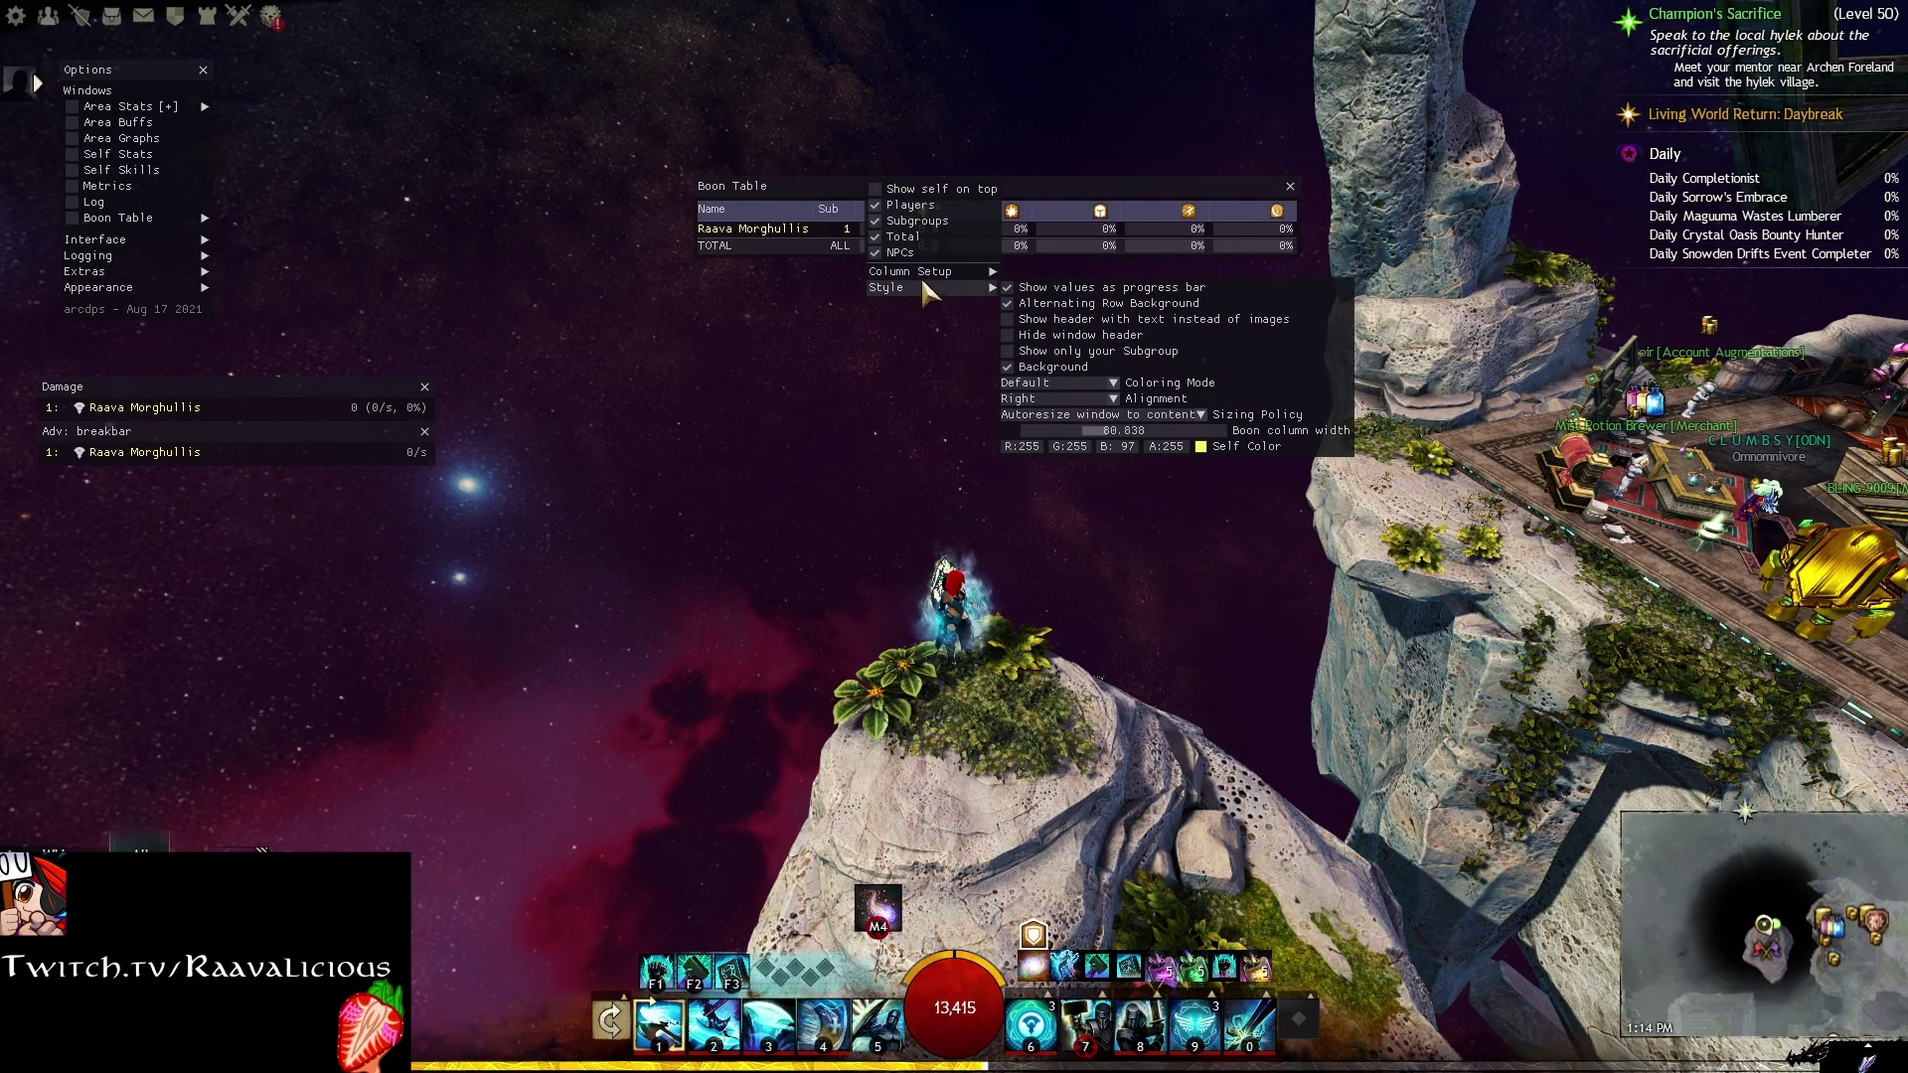
mouse_move(938, 271)
left_click(1033, 288)
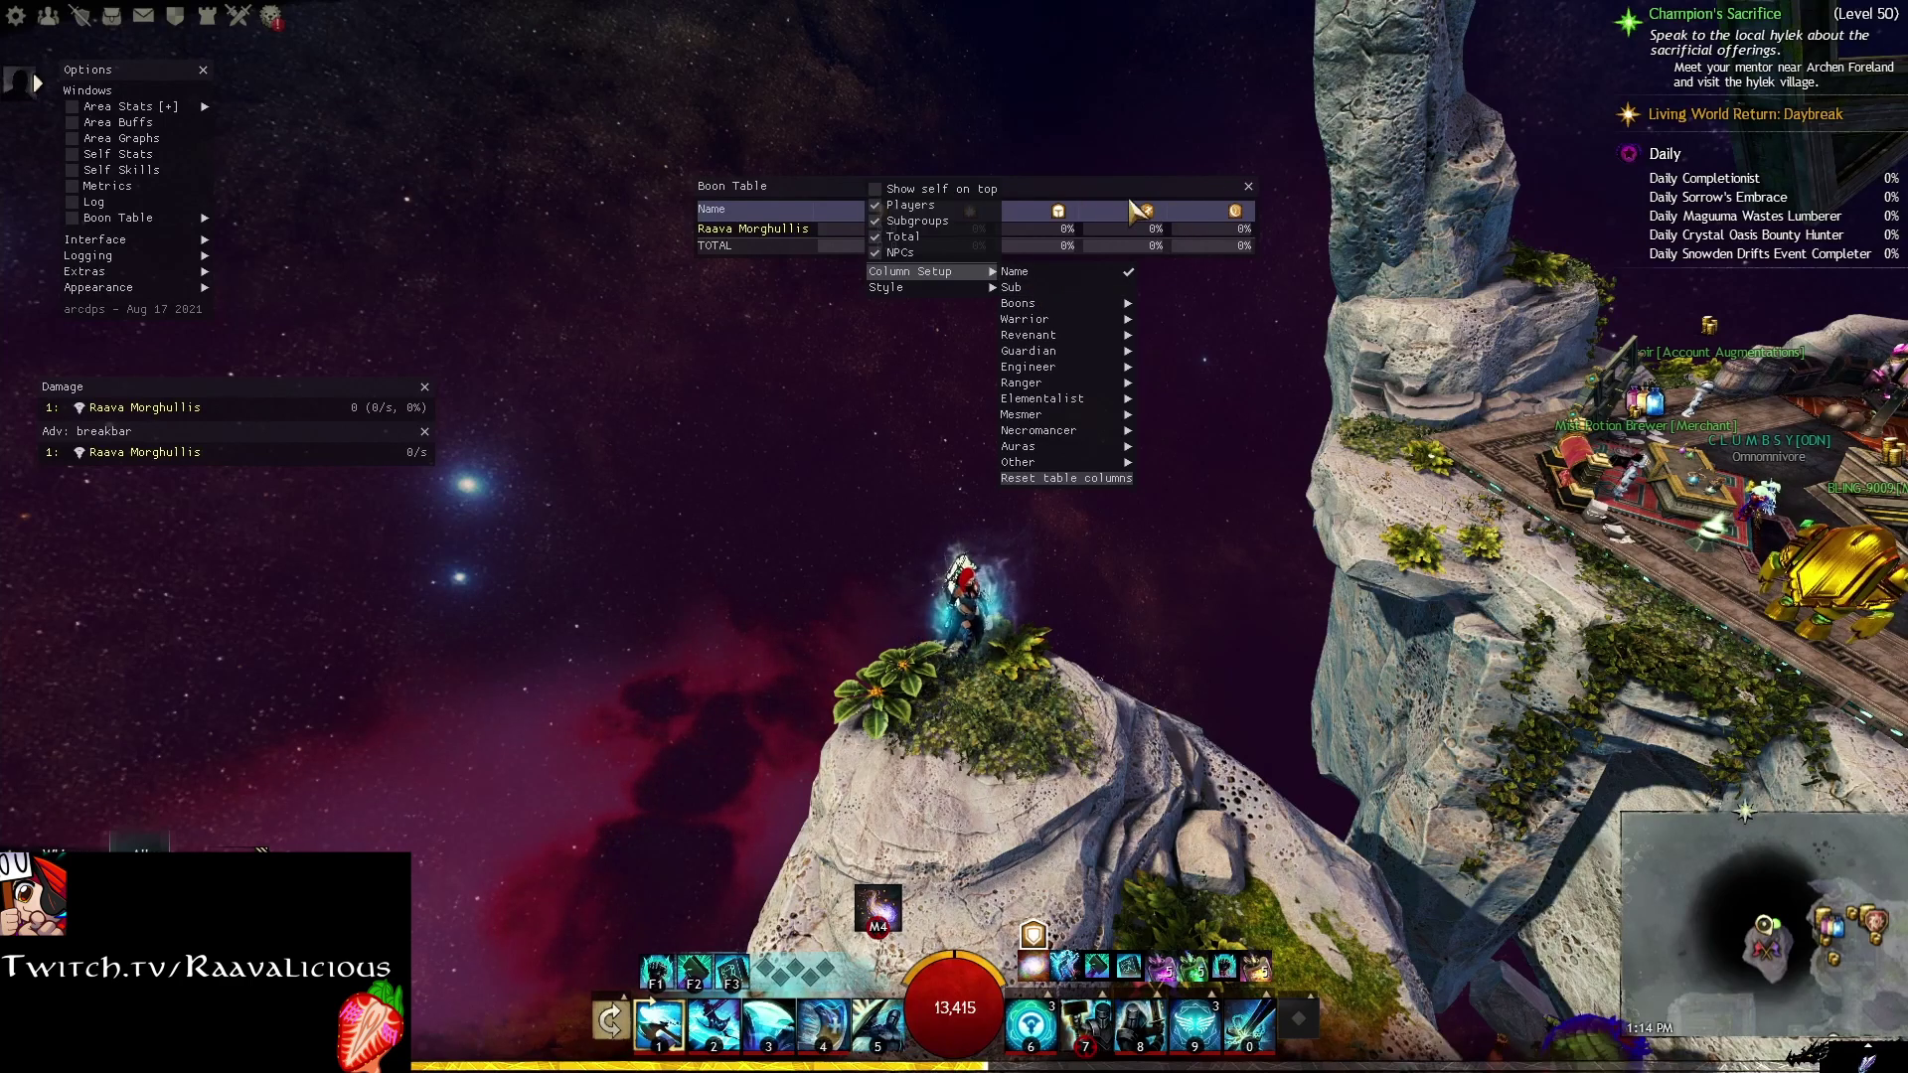
Step: Reduce the Boon Table's boon column width to about 52.7
mouse_move(882, 294)
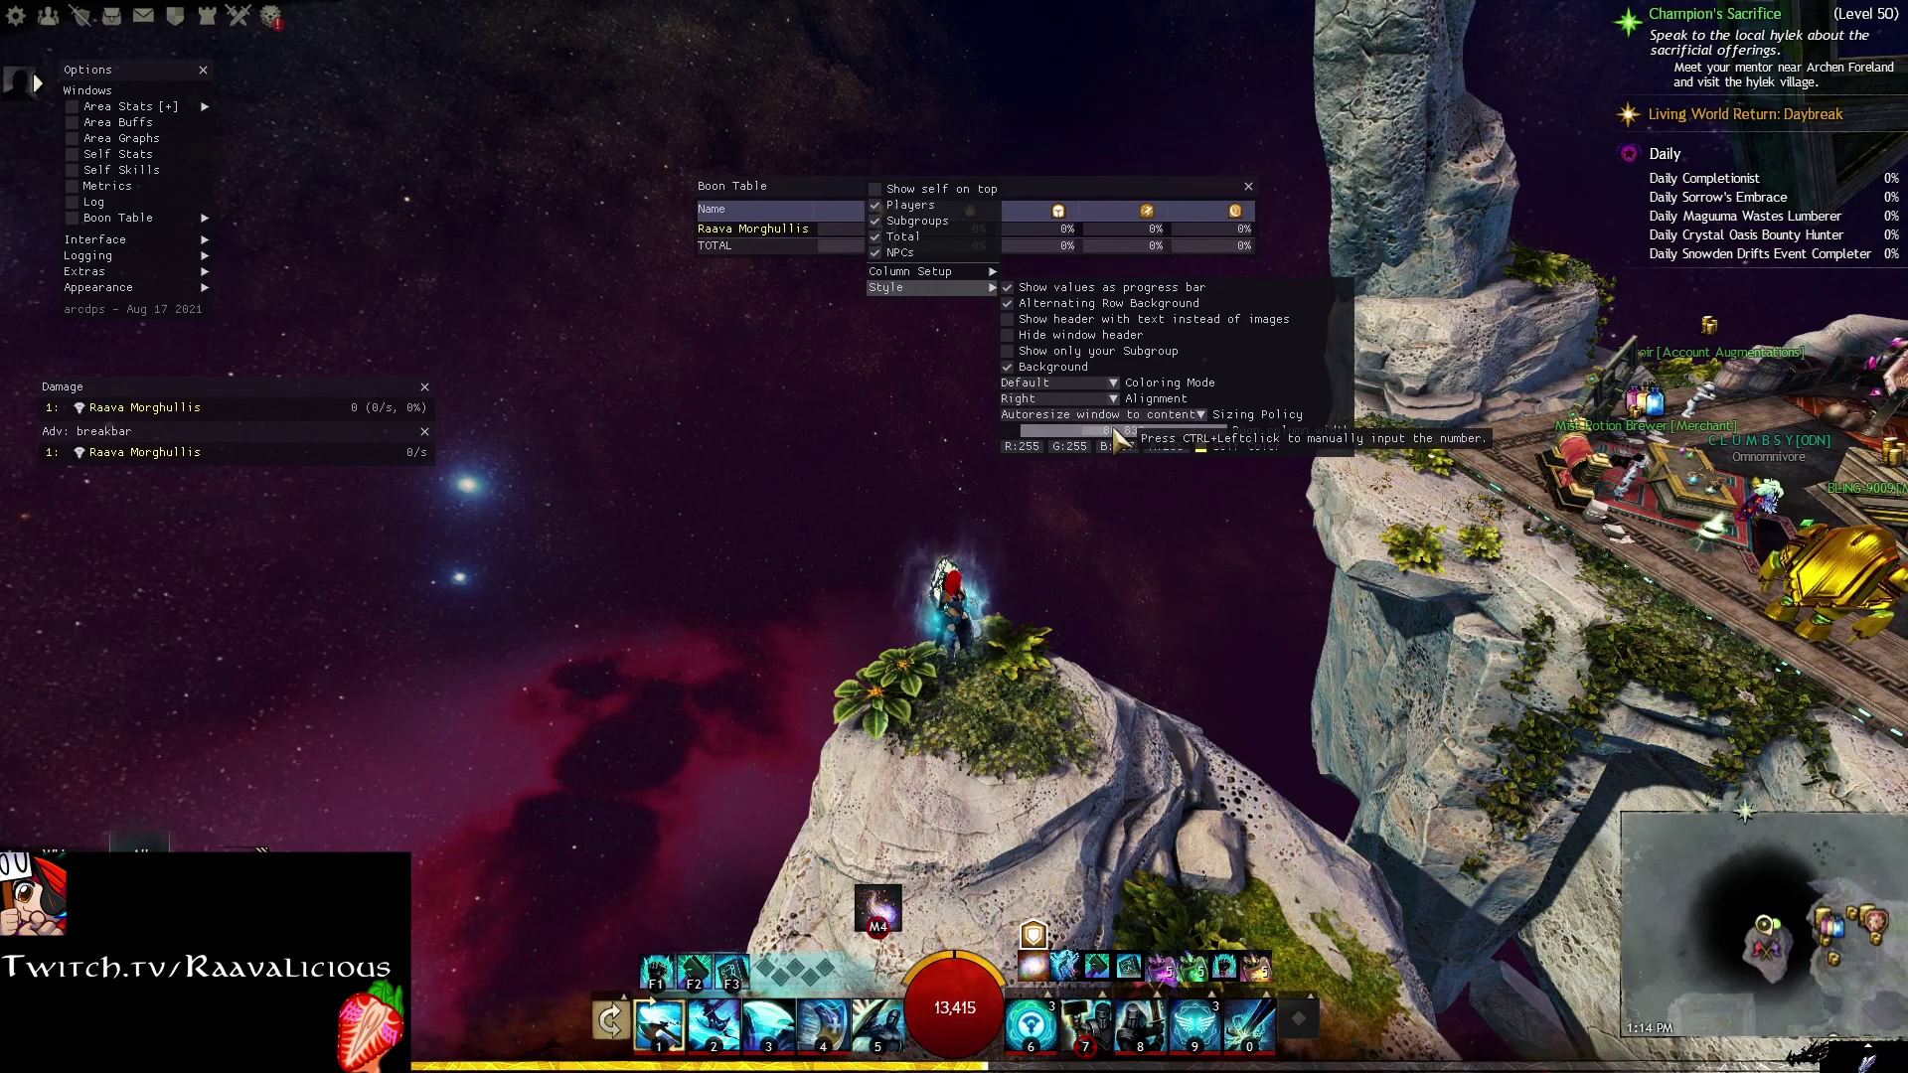
left_click_drag(1126, 438, 1071, 447)
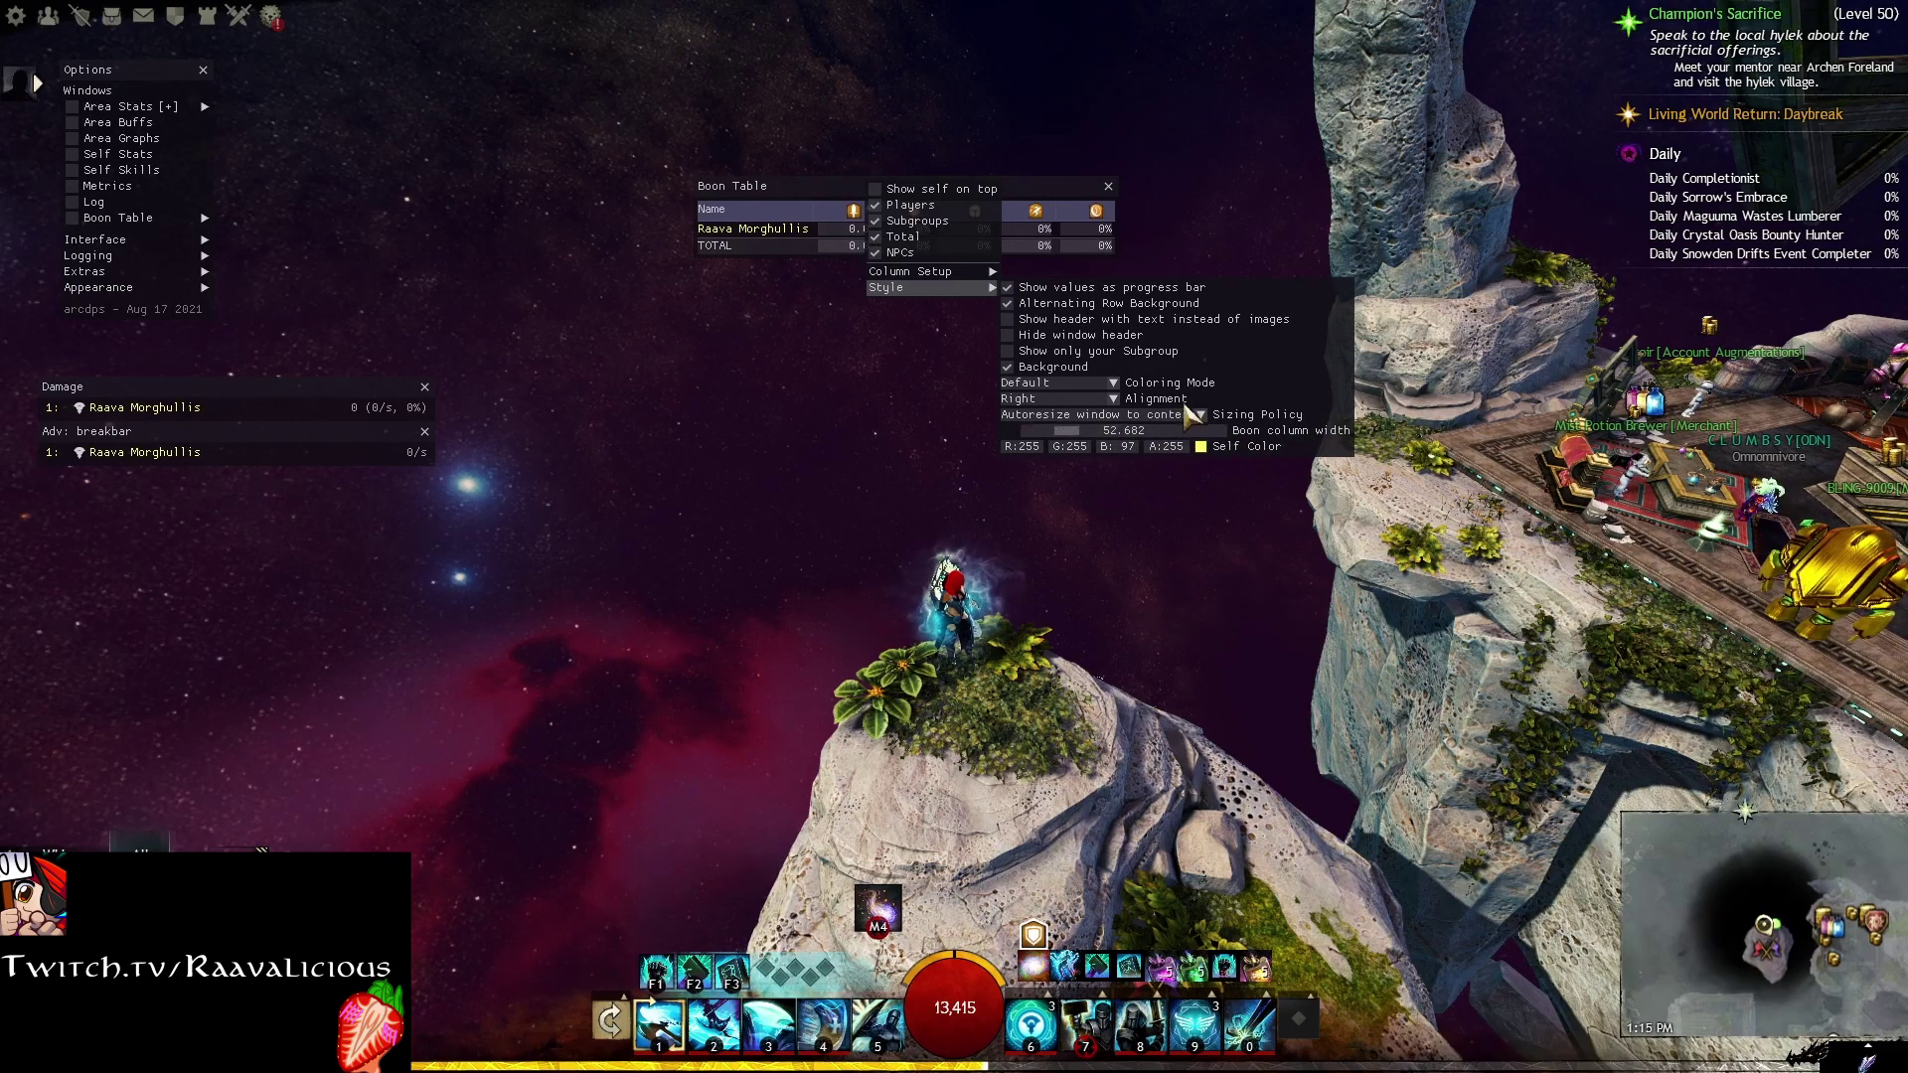
mouse_move(964, 270)
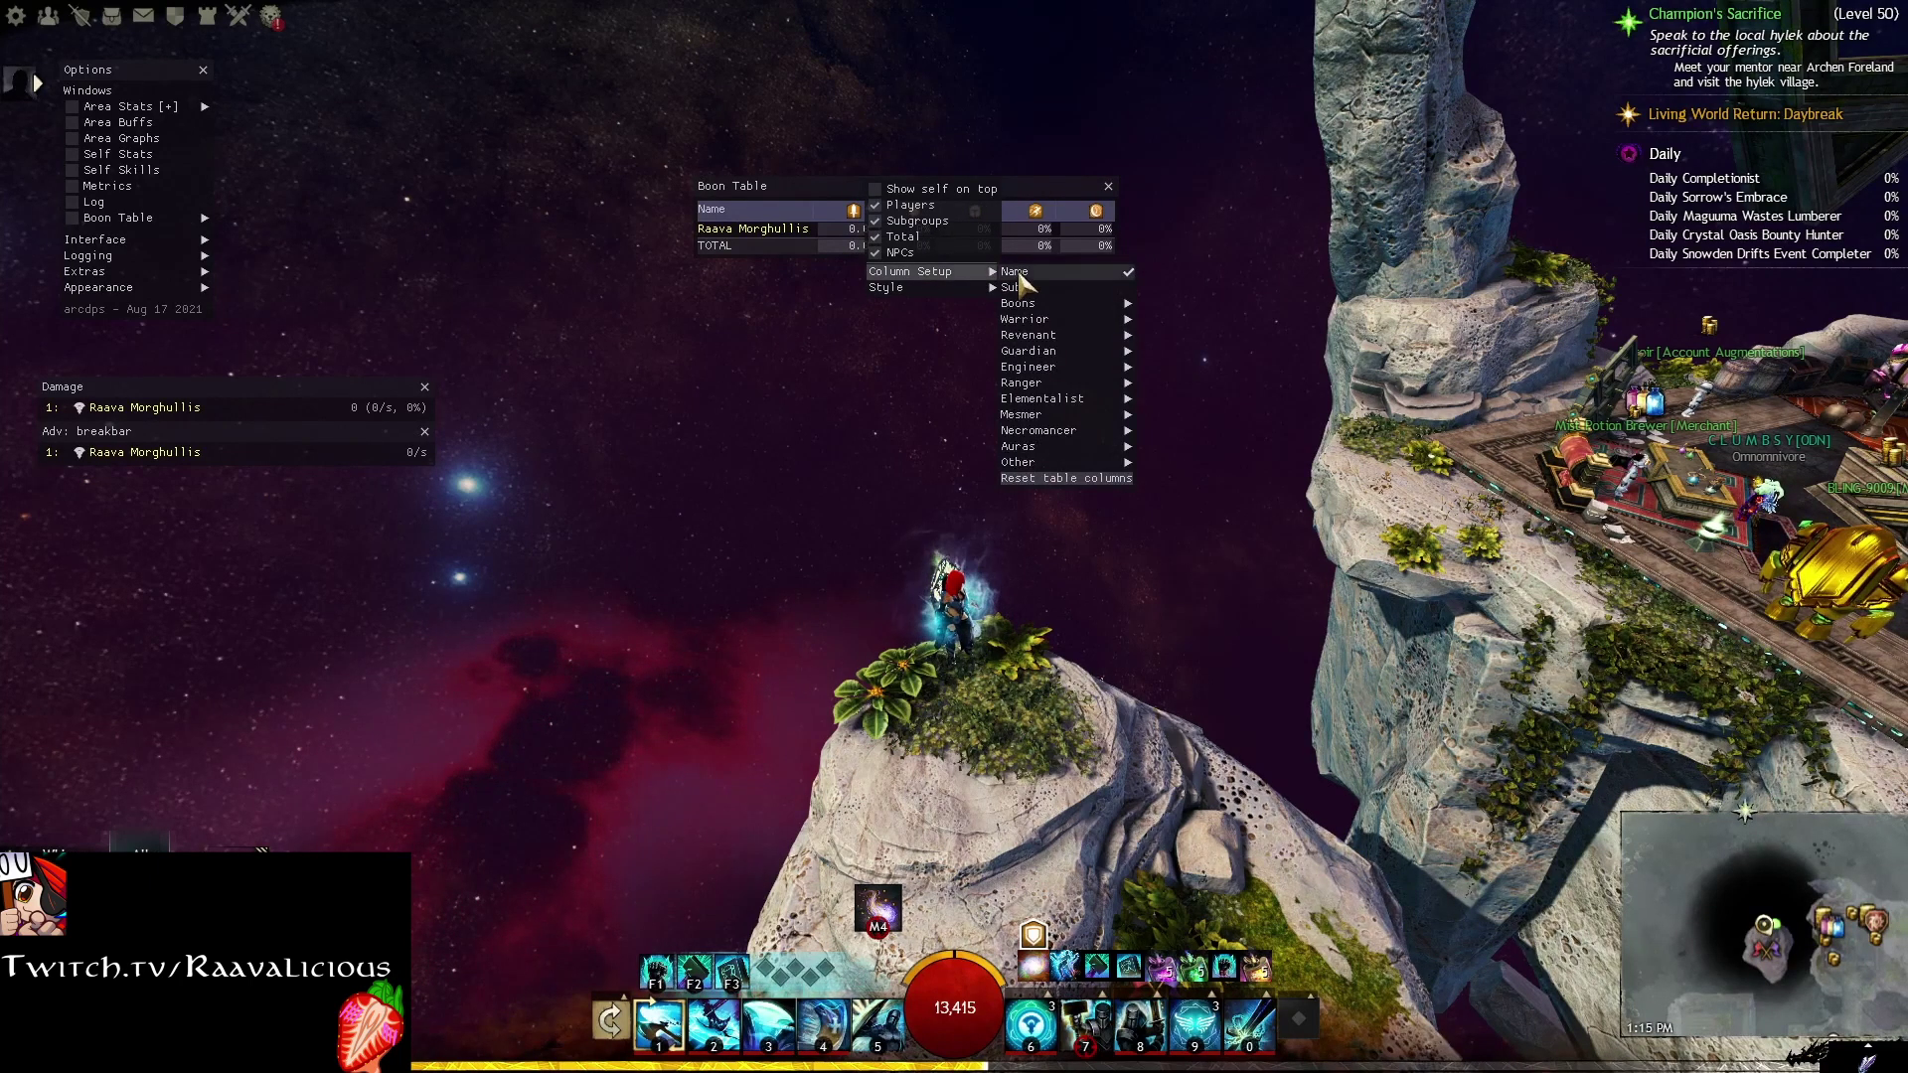
left_click(914, 175)
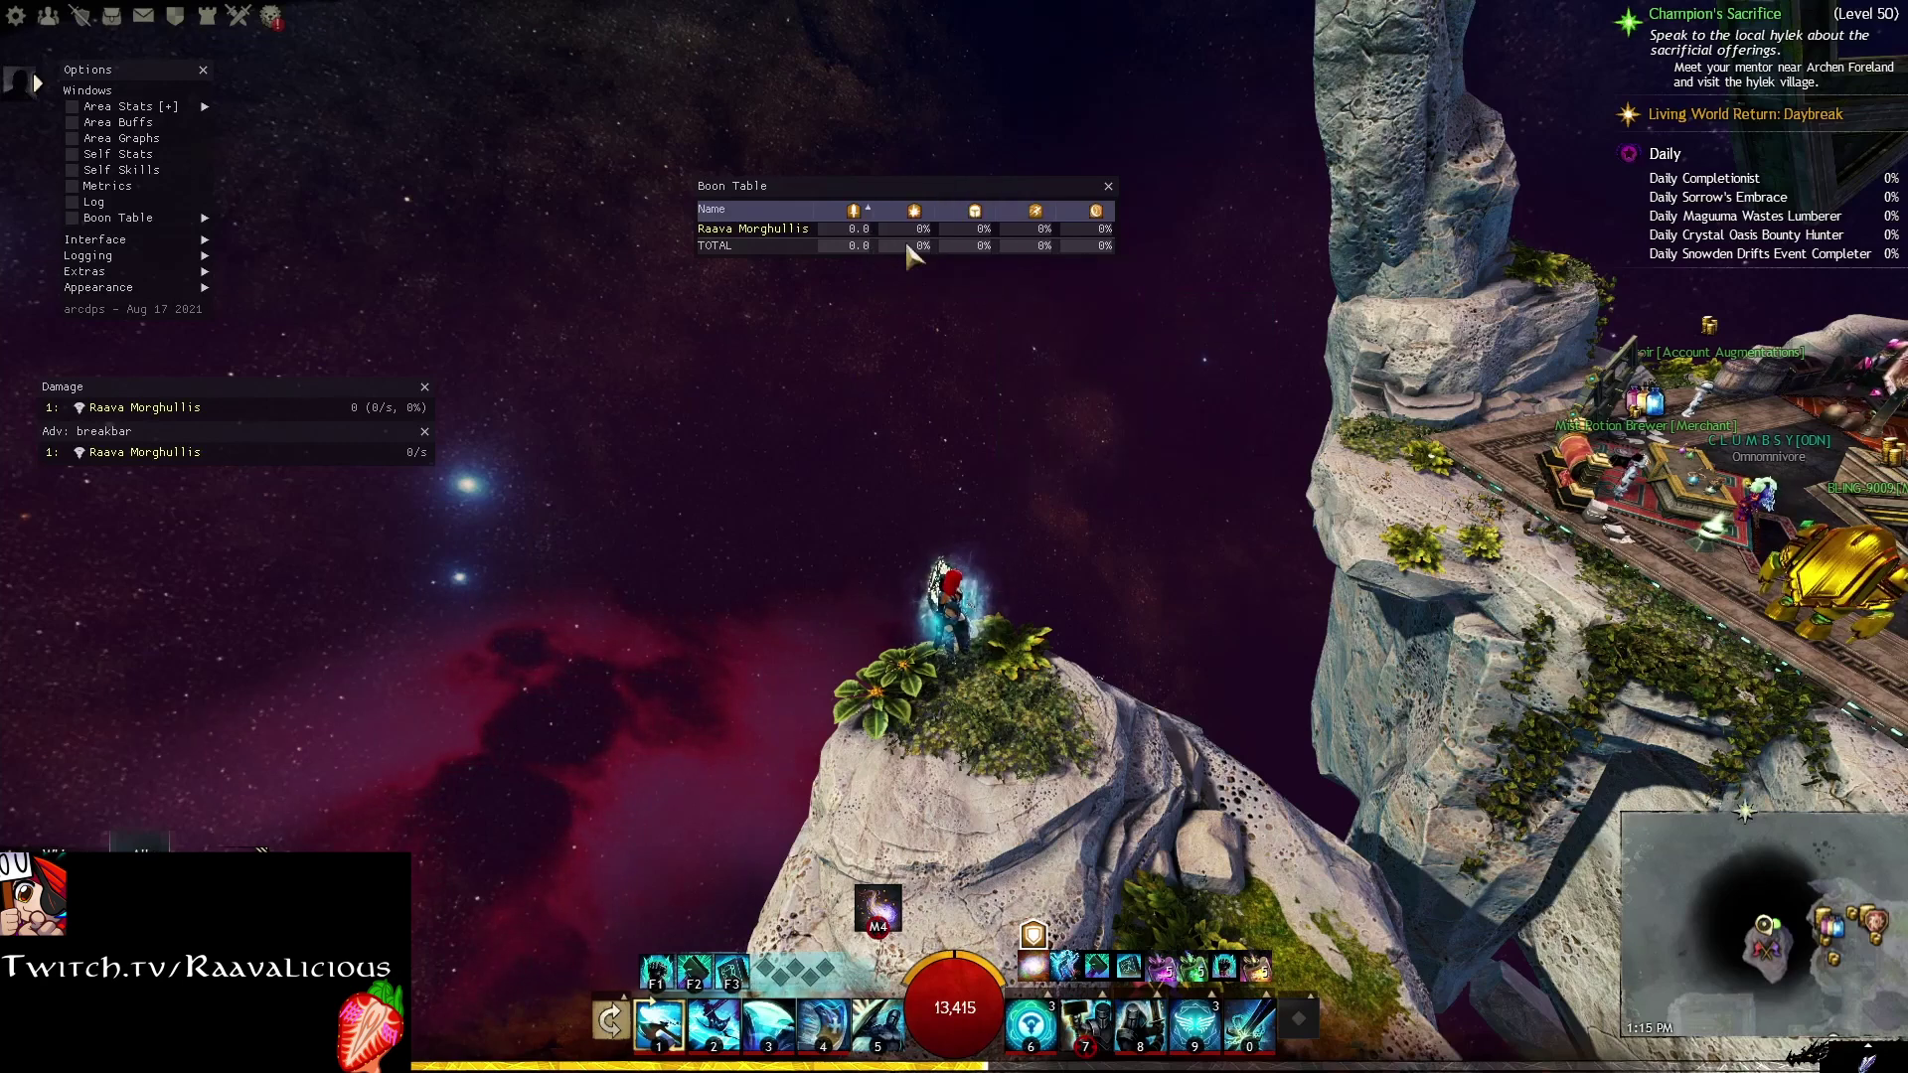
Step: Add a Regeneration column to the Boon Table's boons
right_click(916, 195)
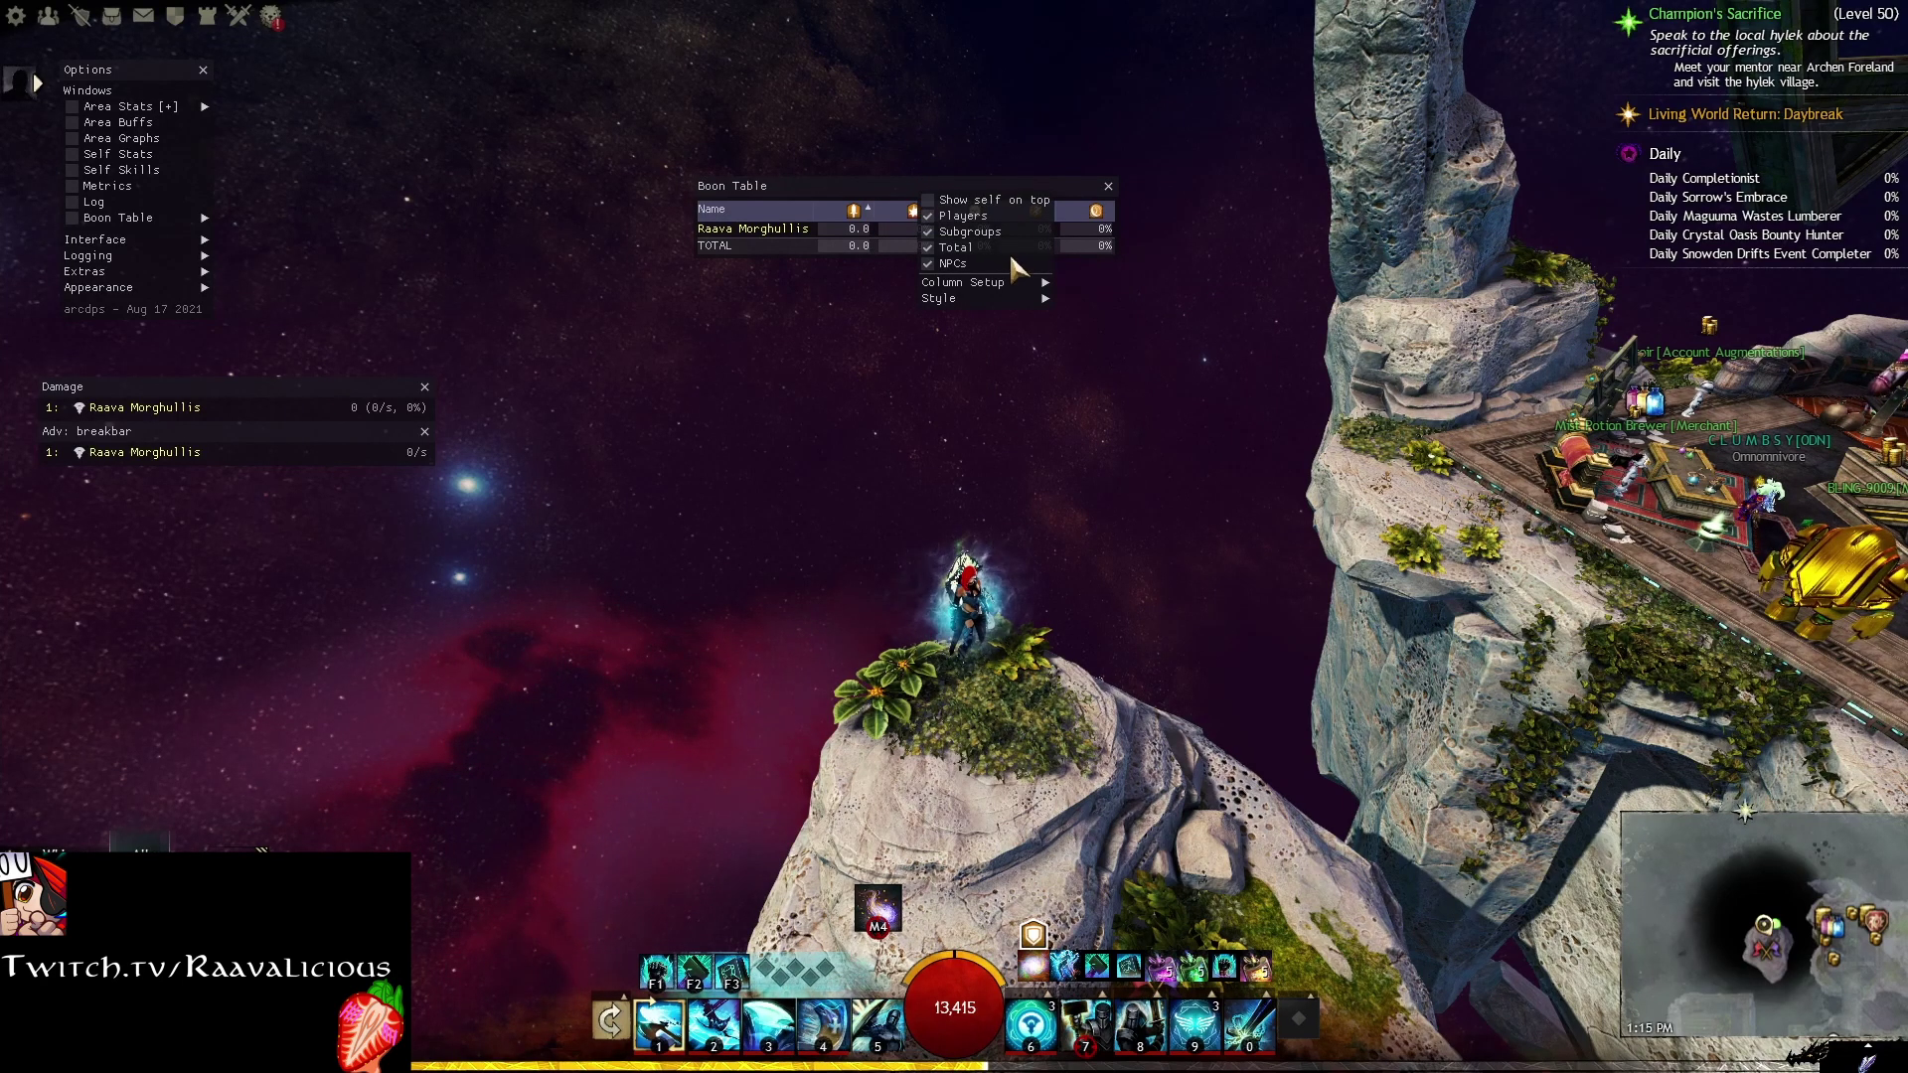
mouse_move(978, 282)
mouse_move(1085, 316)
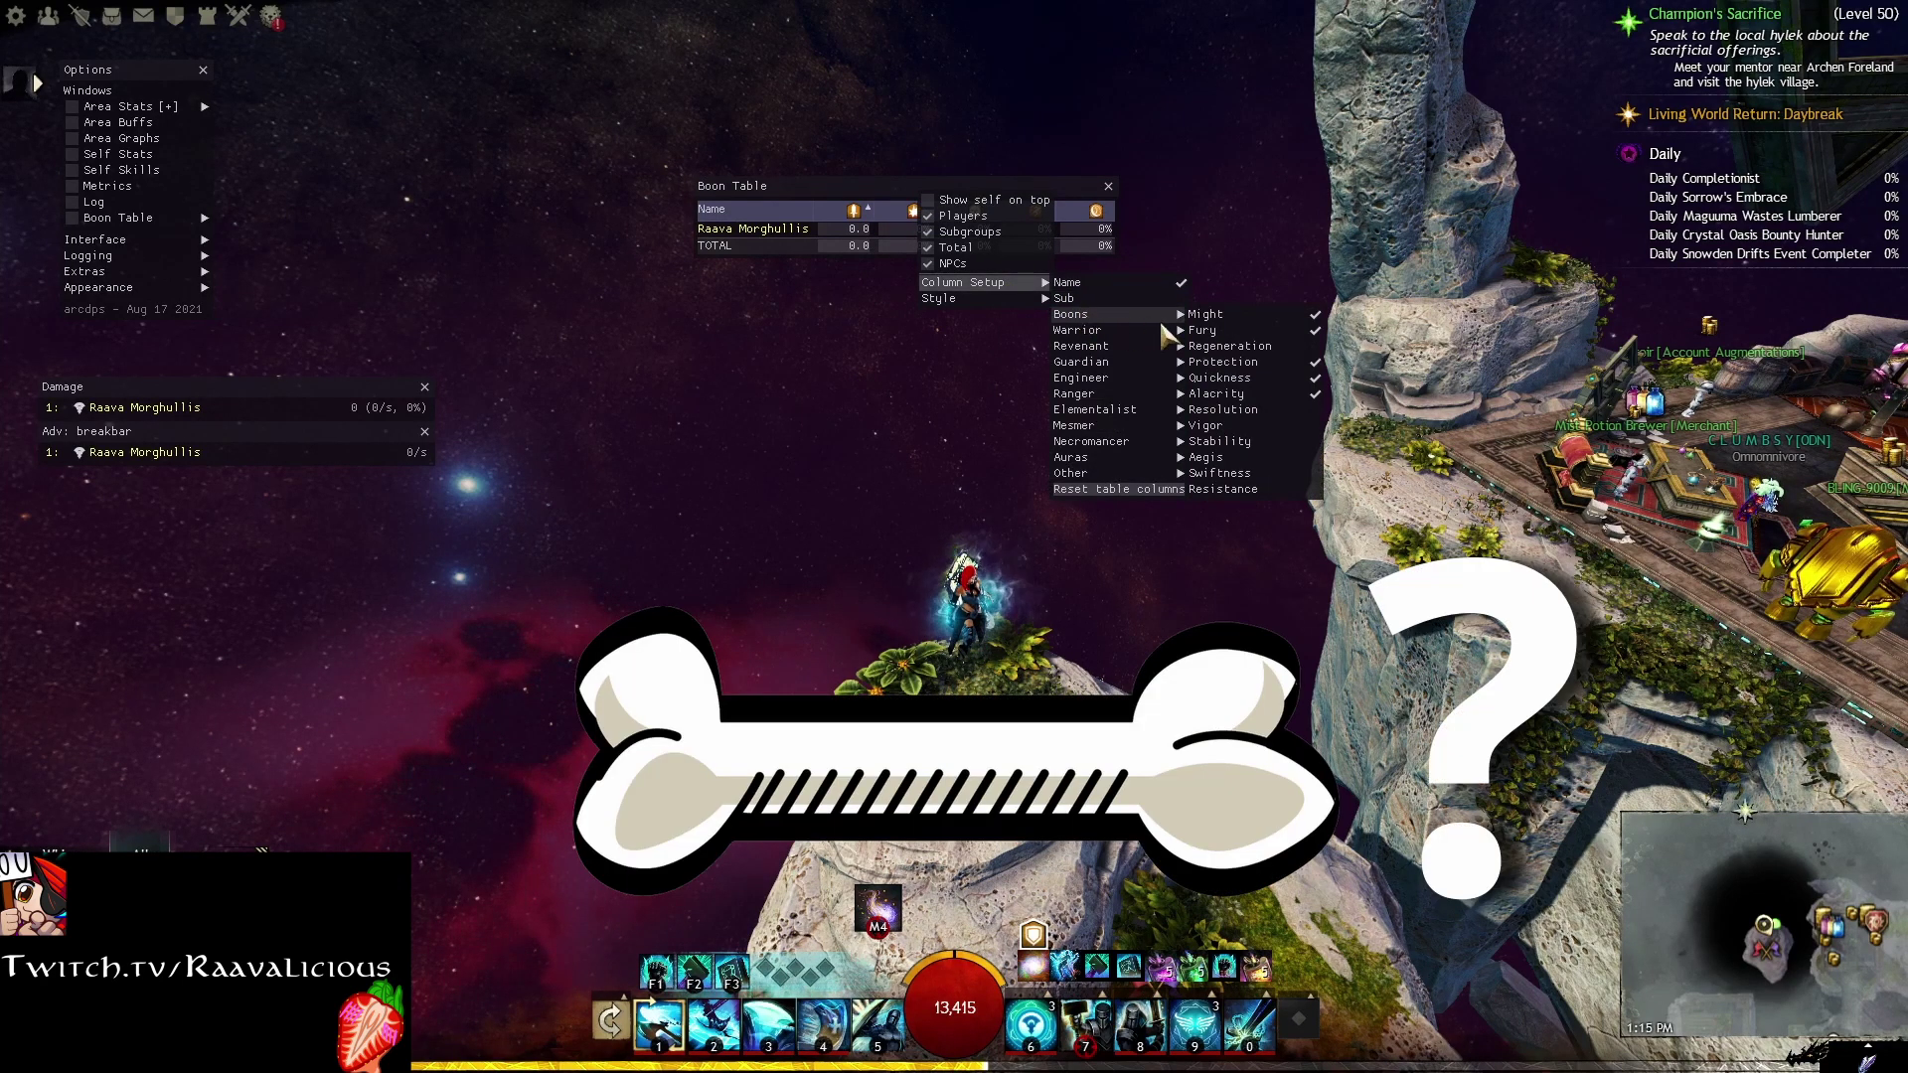
left_click(1249, 347)
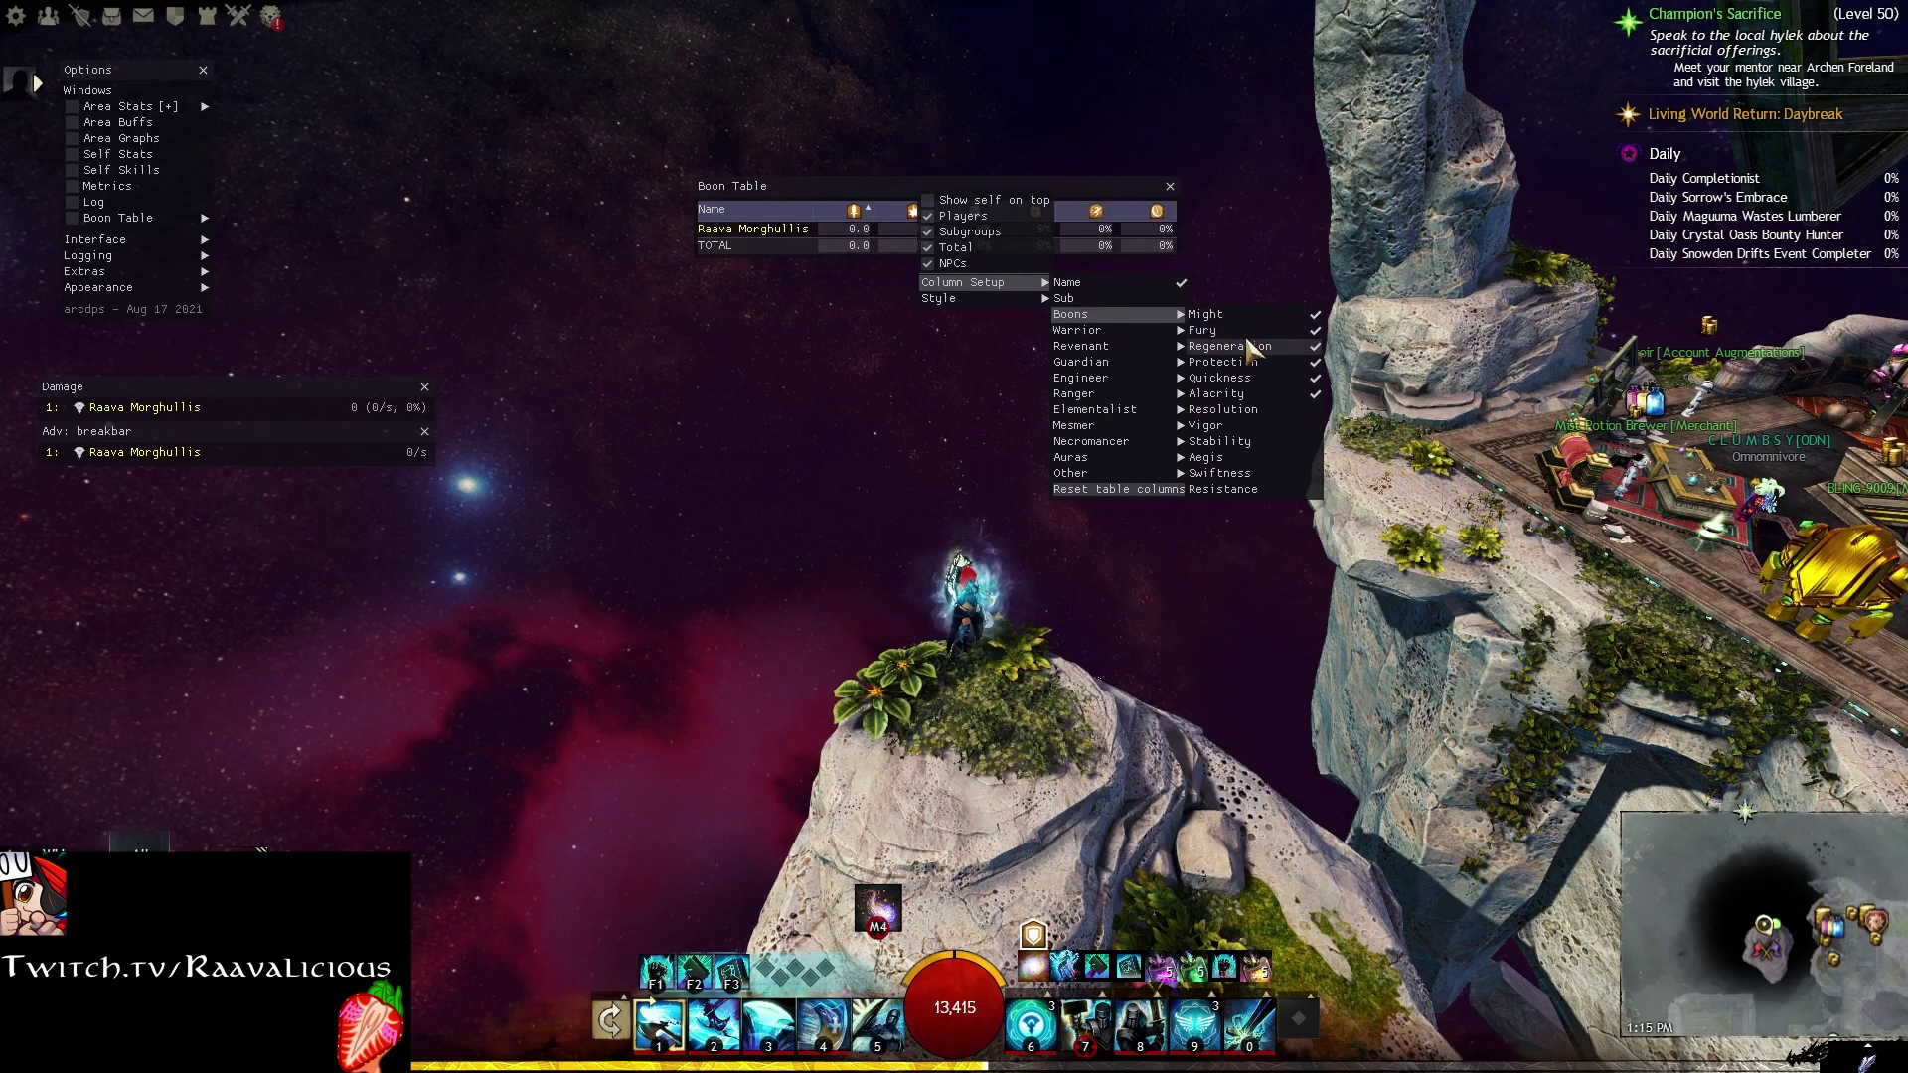
left_click(1220, 254)
Step: Place the Boon Table below the daily achievements list, close the arcdps options, and adjust the Damage window's position
left_click_drag(1065, 183, 1778, 278)
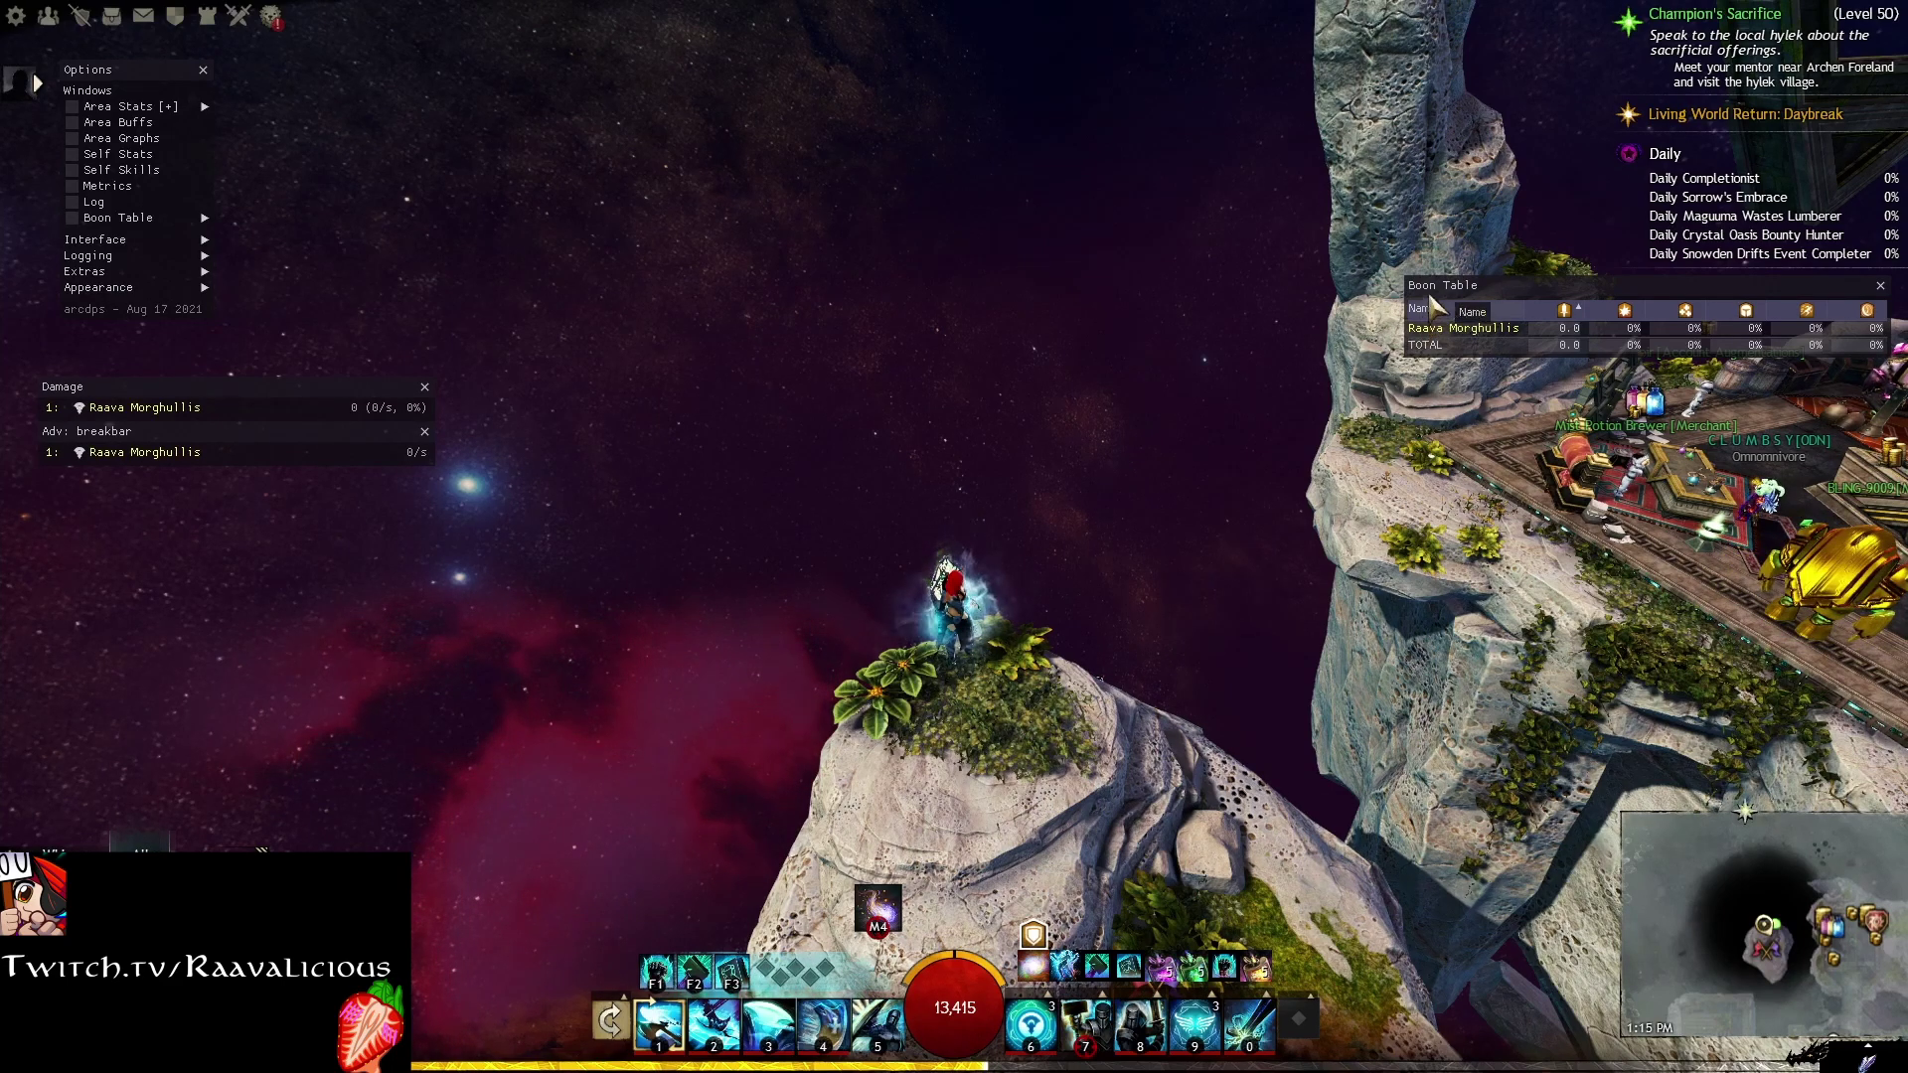
mouse_move(1426, 328)
left_mouse_down()
mouse_move(1357, 328)
mouse_move(1401, 334)
left_mouse_up()
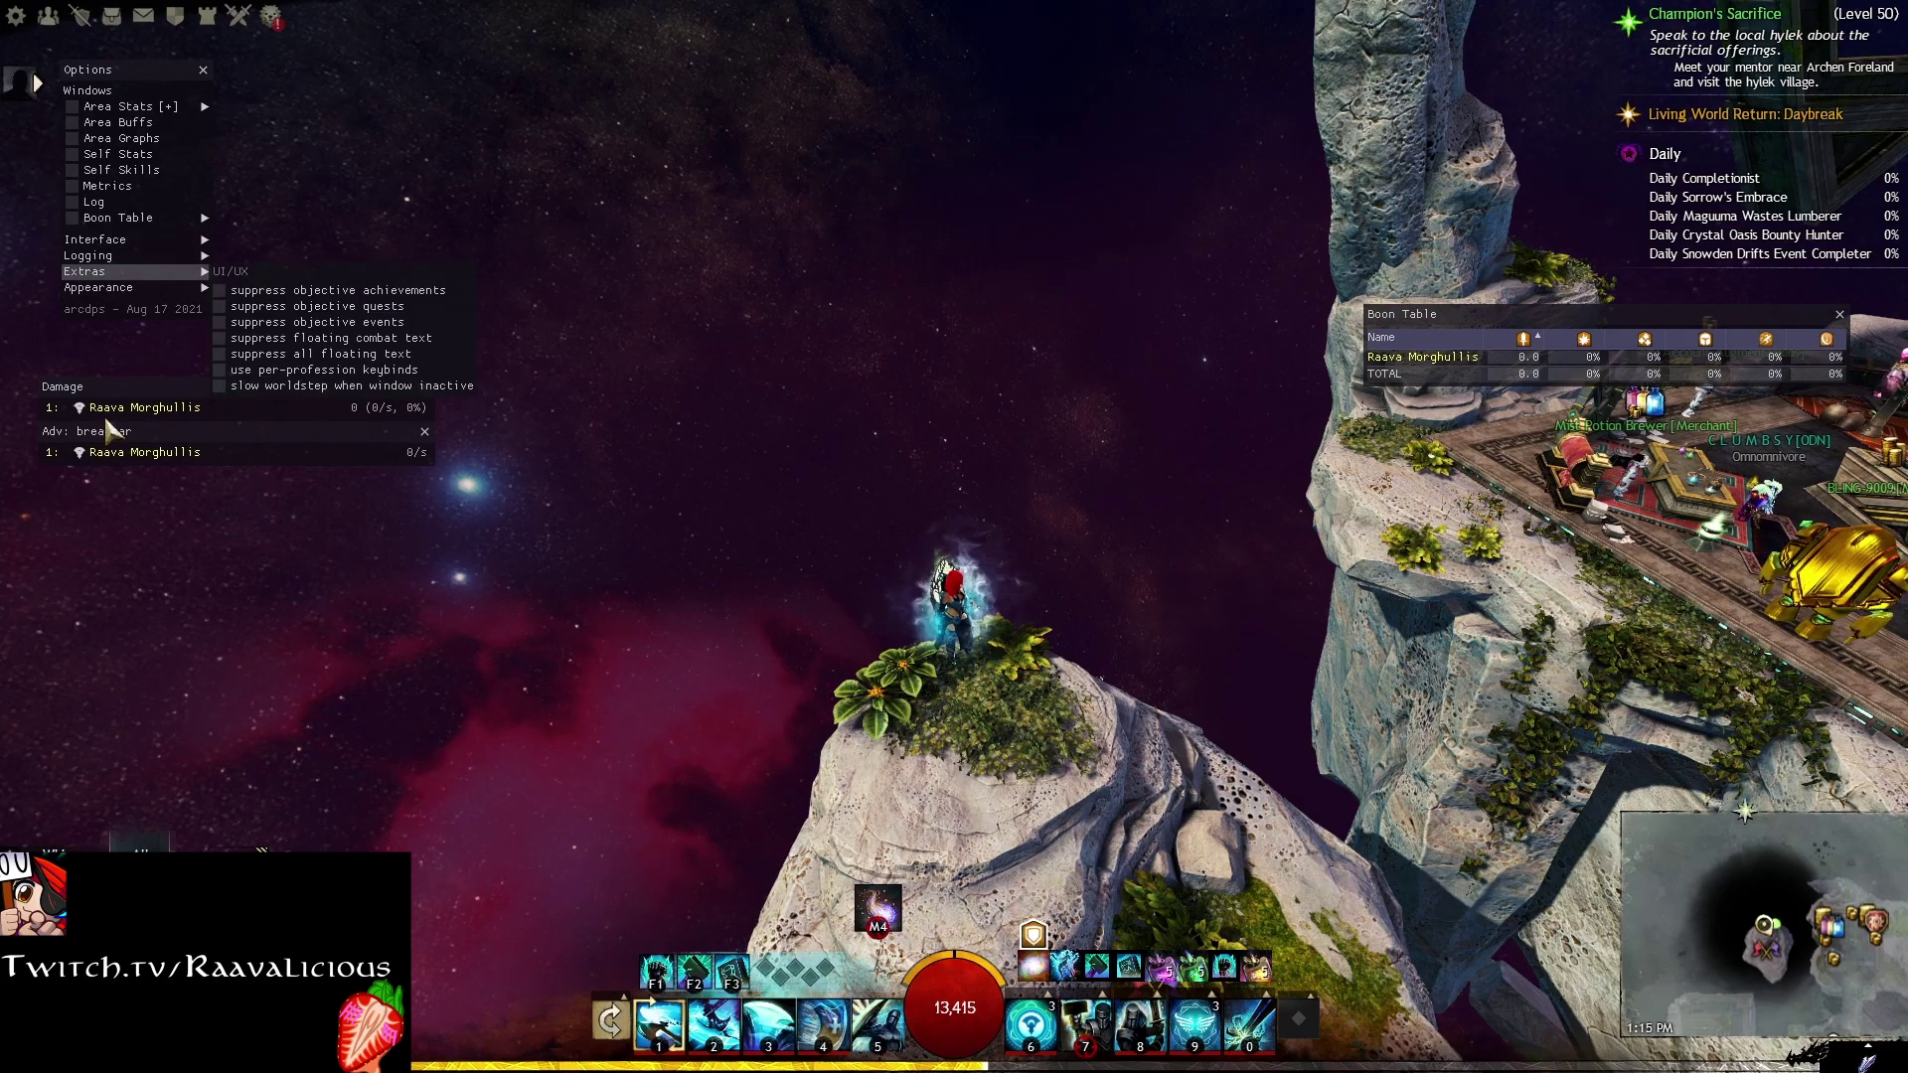
left_click(203, 70)
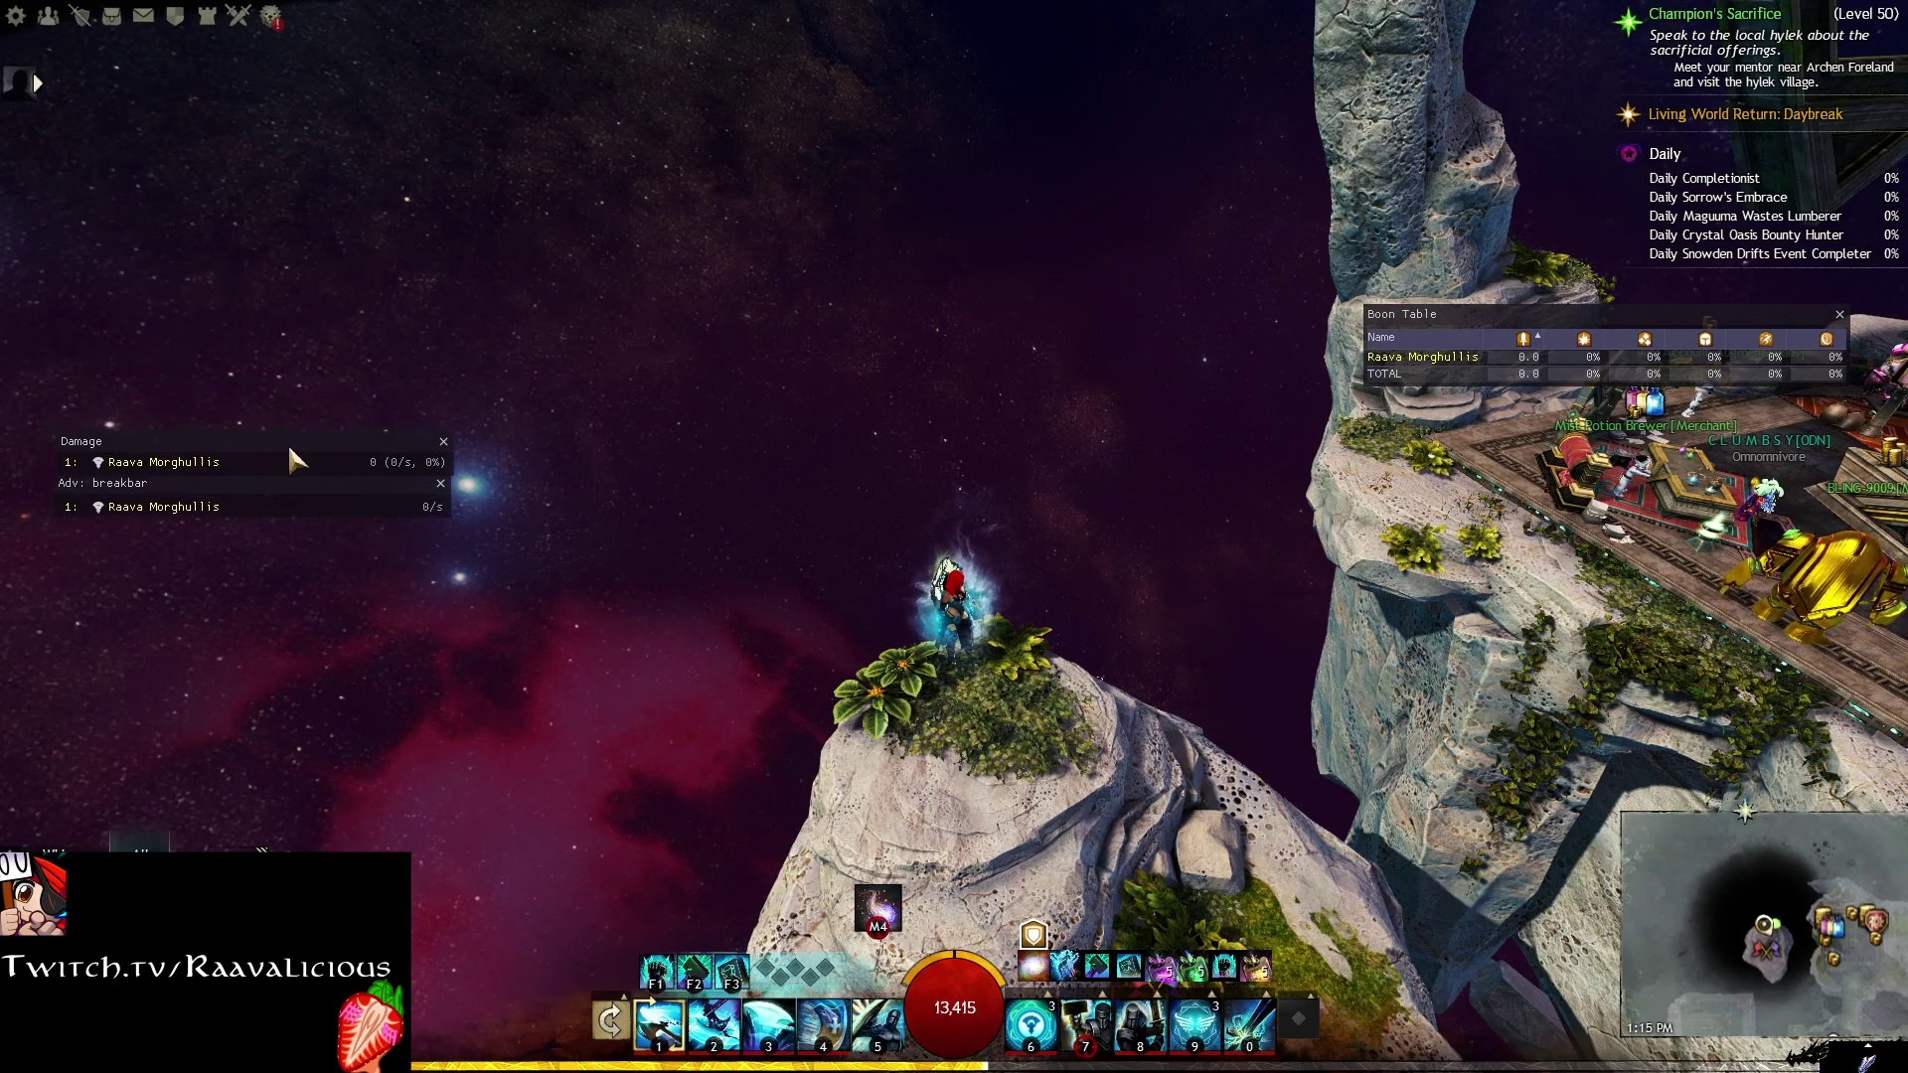
left_click_drag(281, 421, 287, 384)
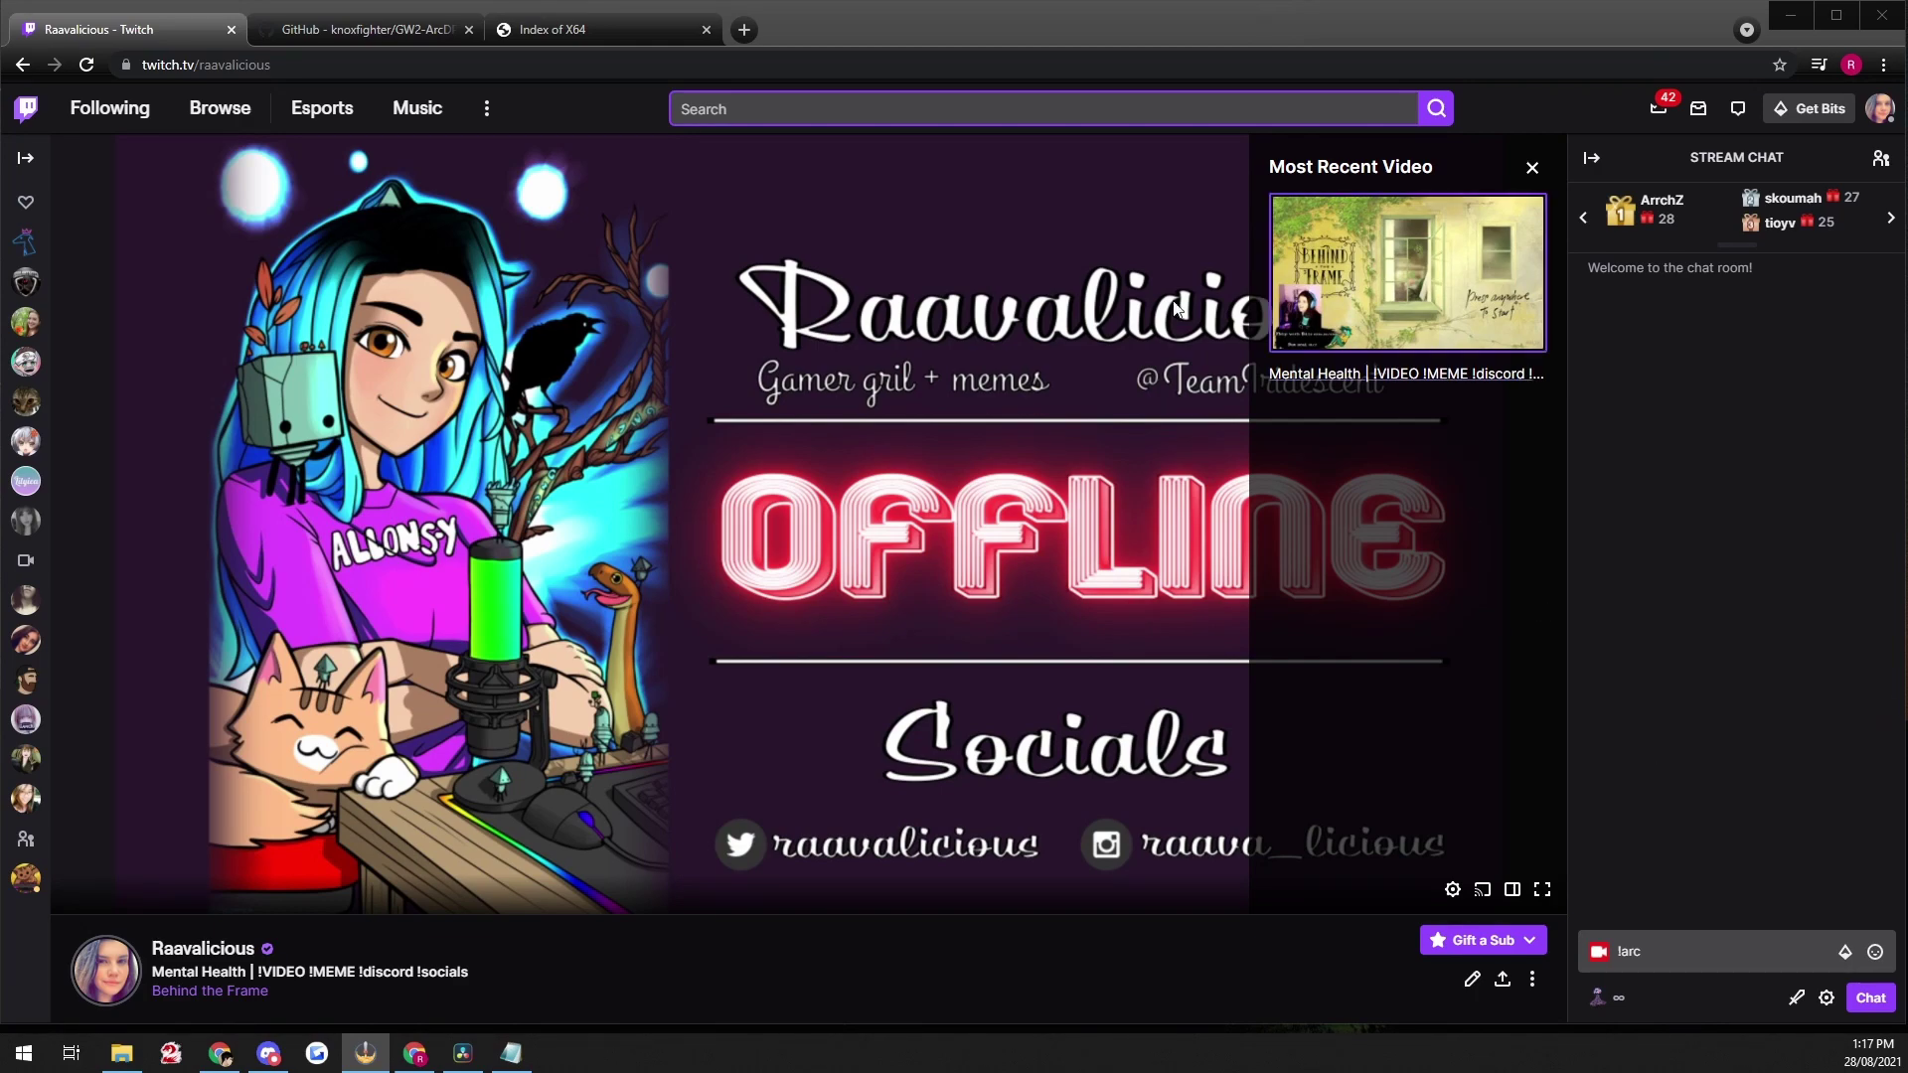
Step: Send the !arc command in the Twitch stream chat and download the arcdps font from the Font link in the reply
left_click(1679, 951)
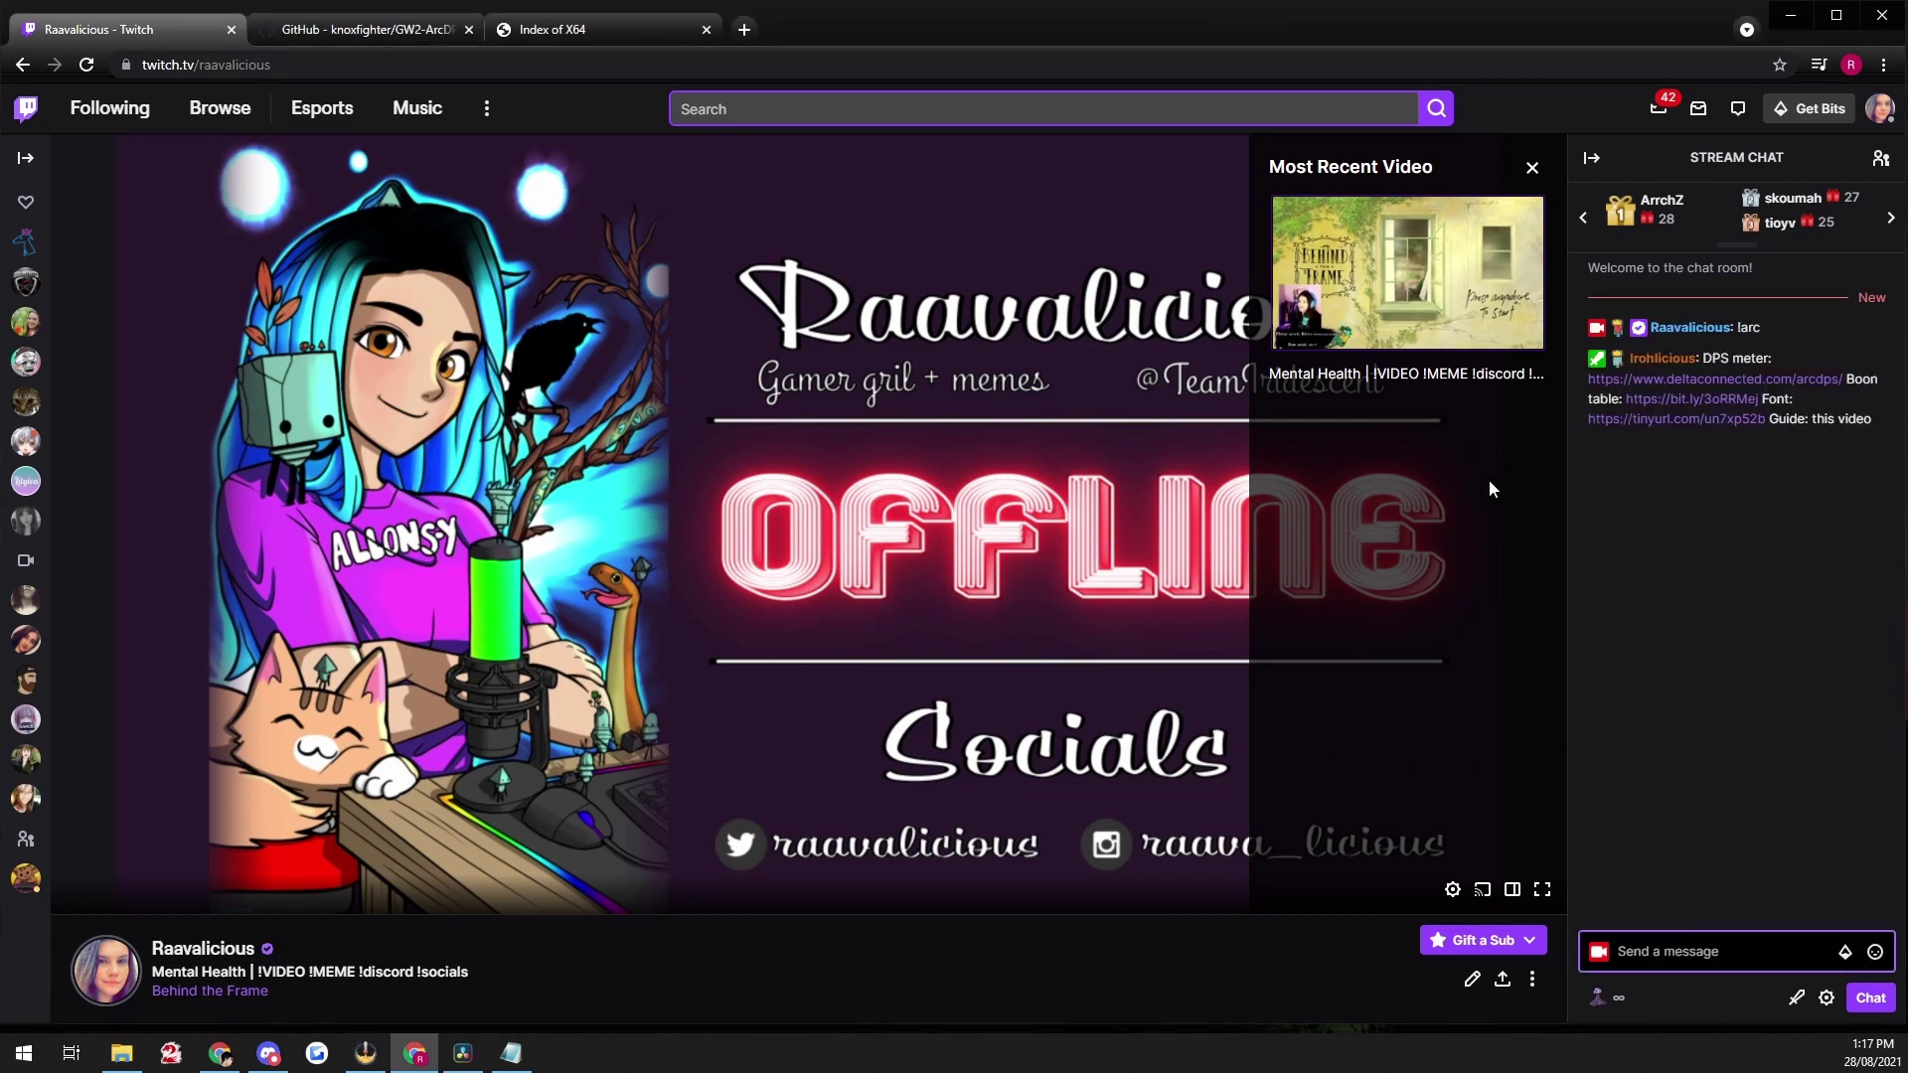
left_click_drag(1588, 418, 1763, 423)
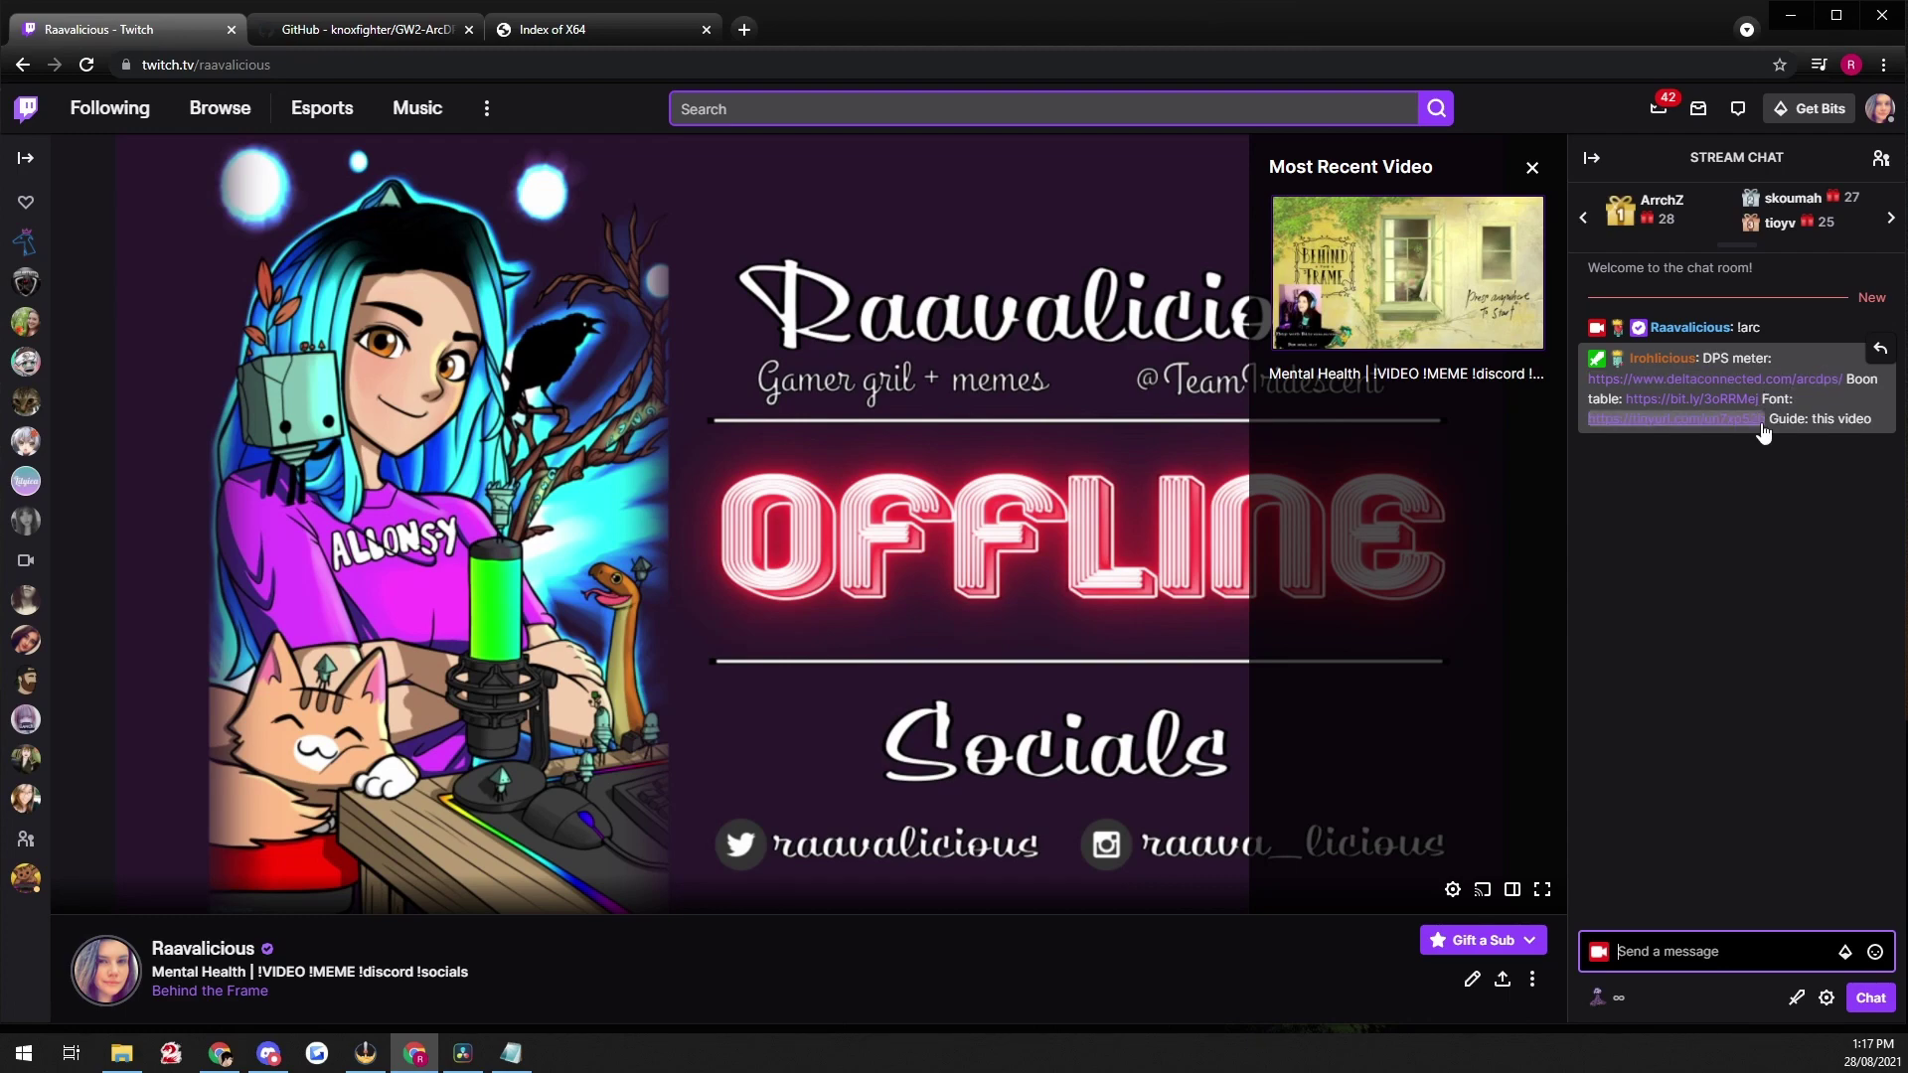
double_click(1661, 425)
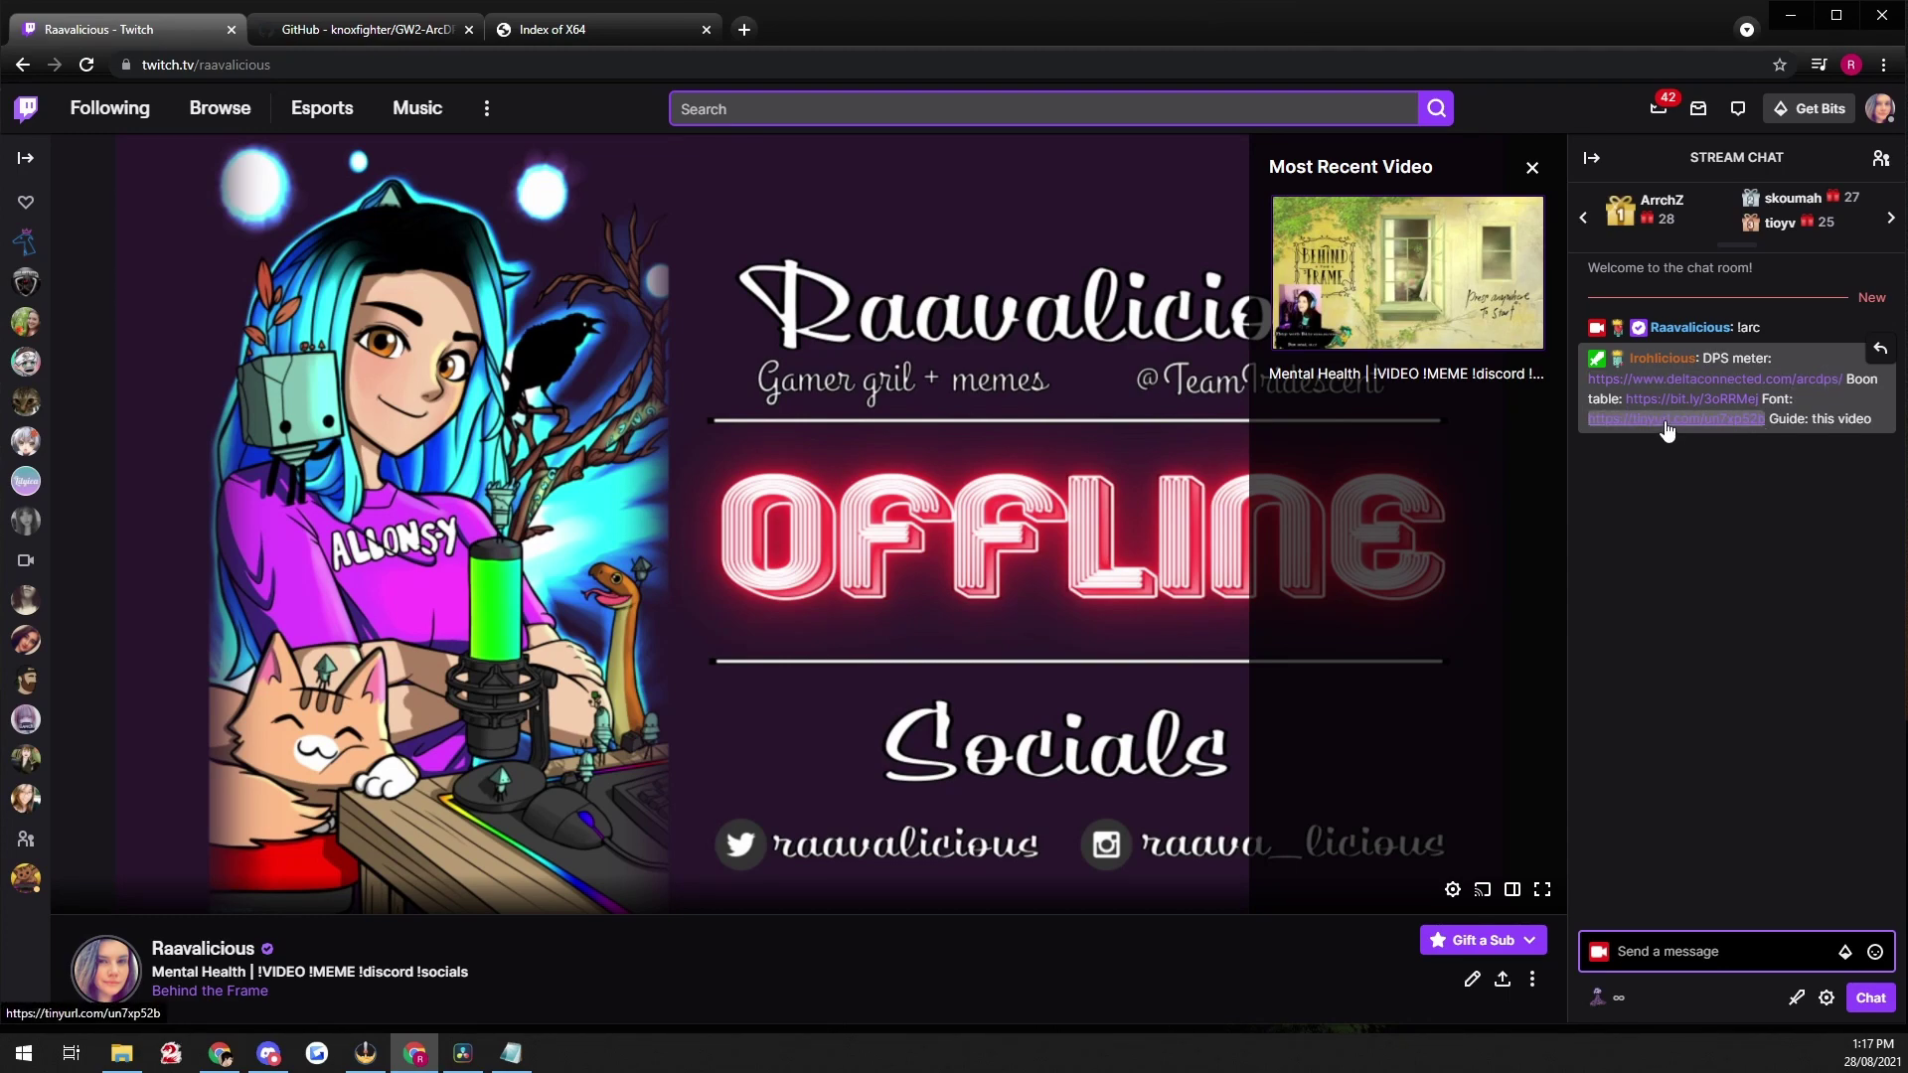
left_click(1667, 418)
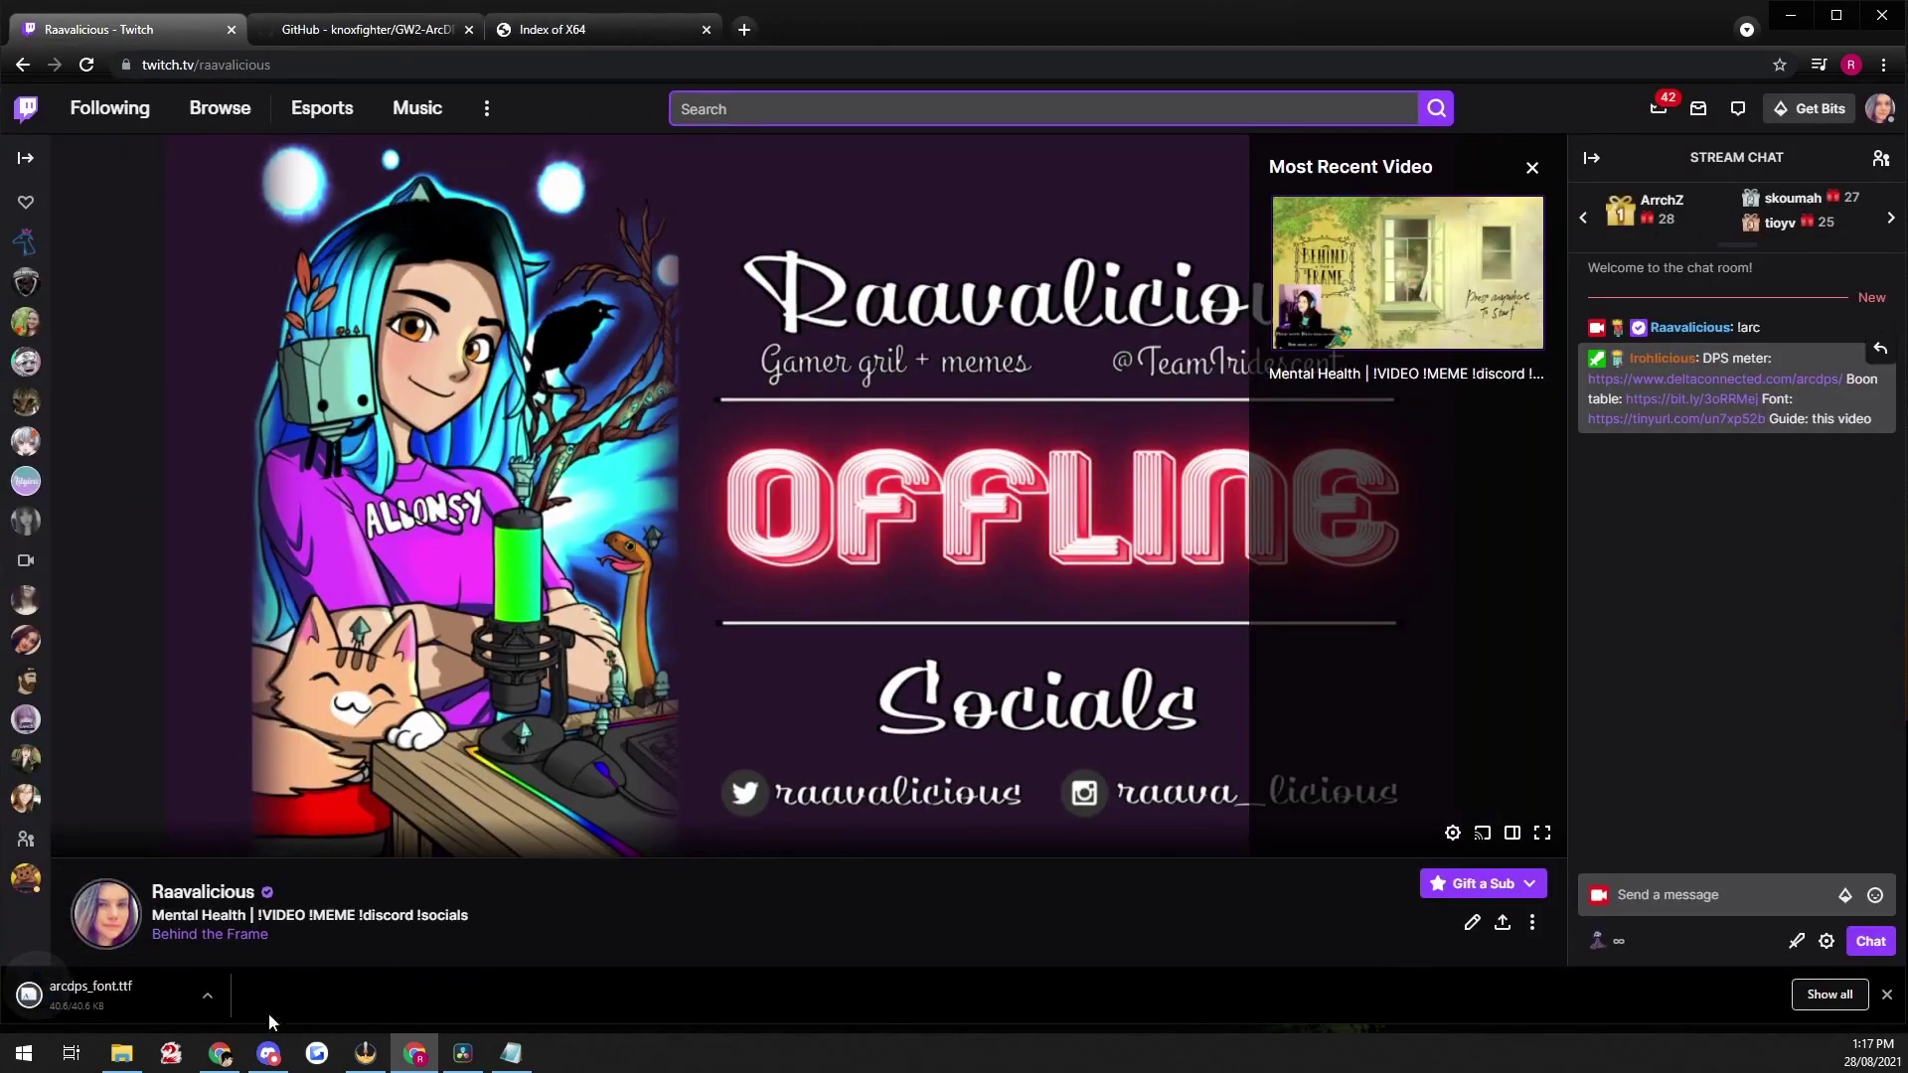
Step: Show the downloaded font in its folder and keep its file name as arcdps_font
left_click(211, 995)
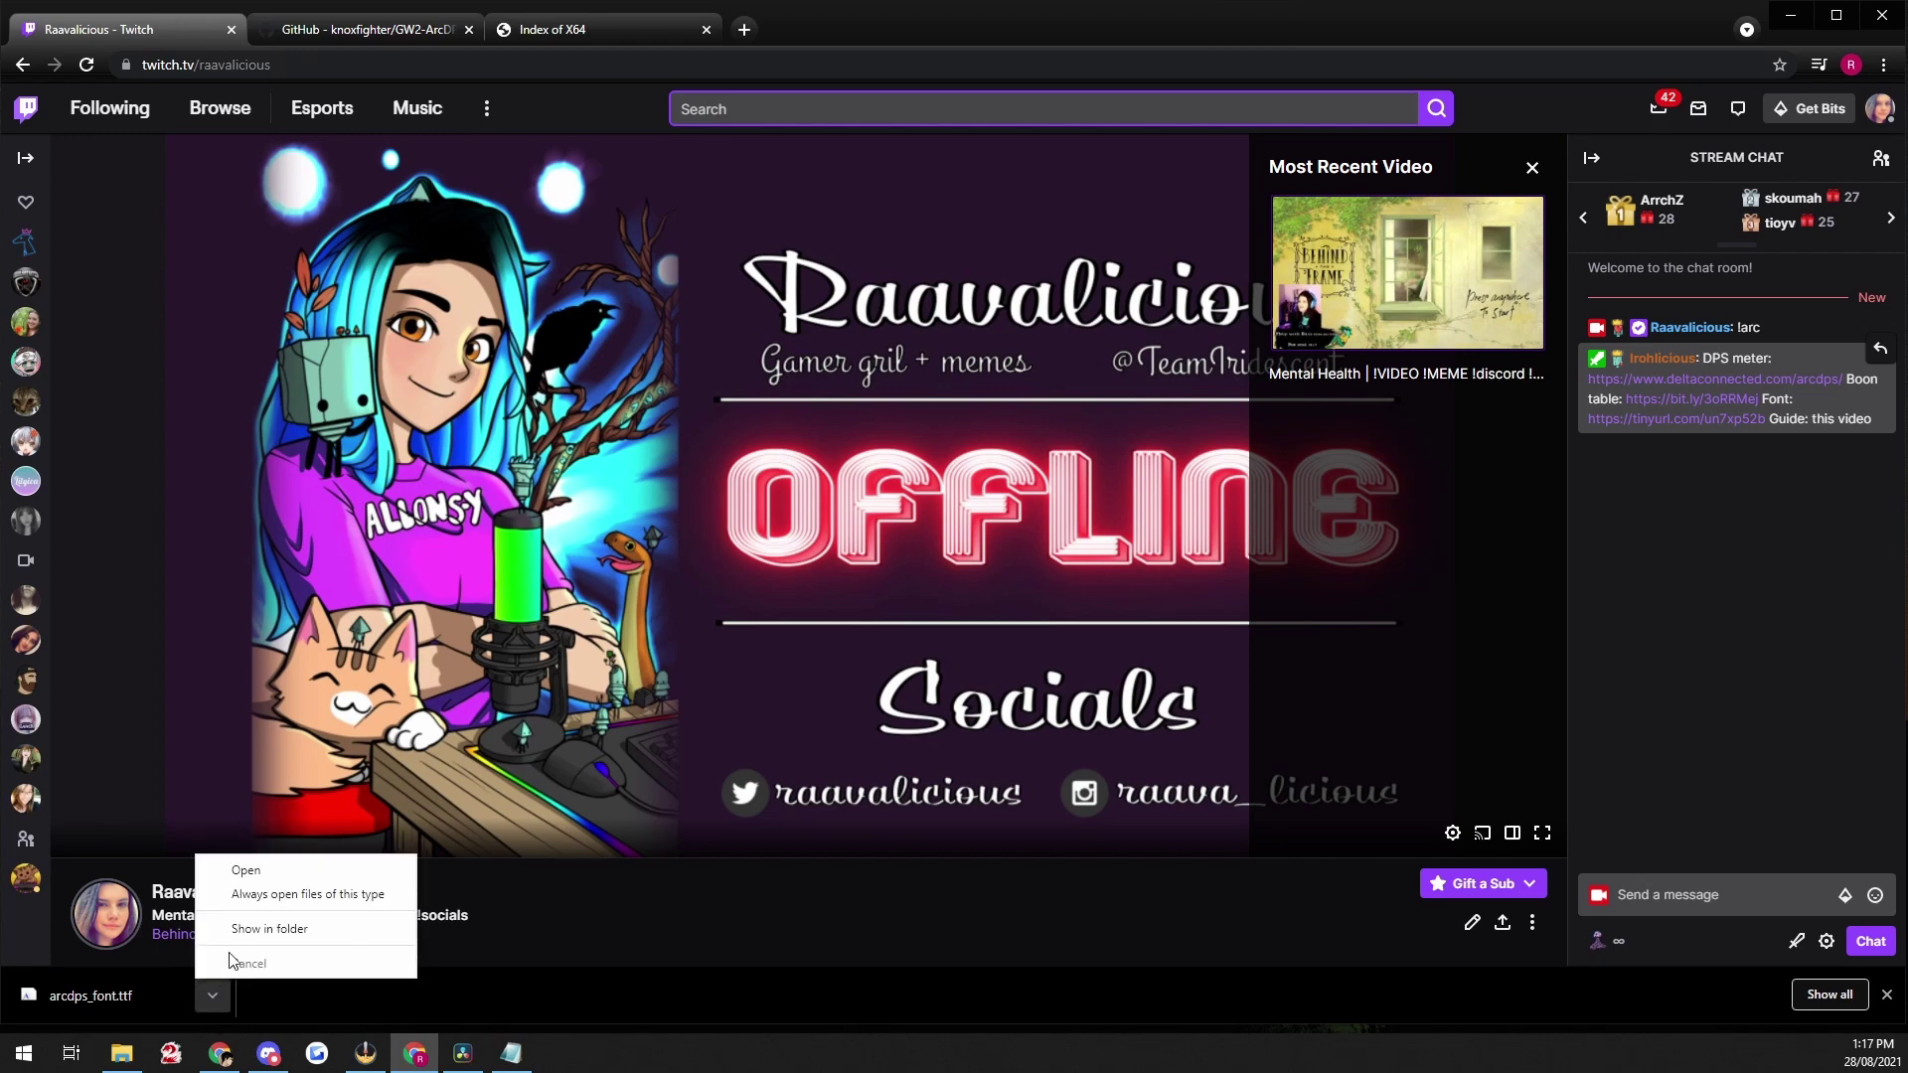
left_click(269, 929)
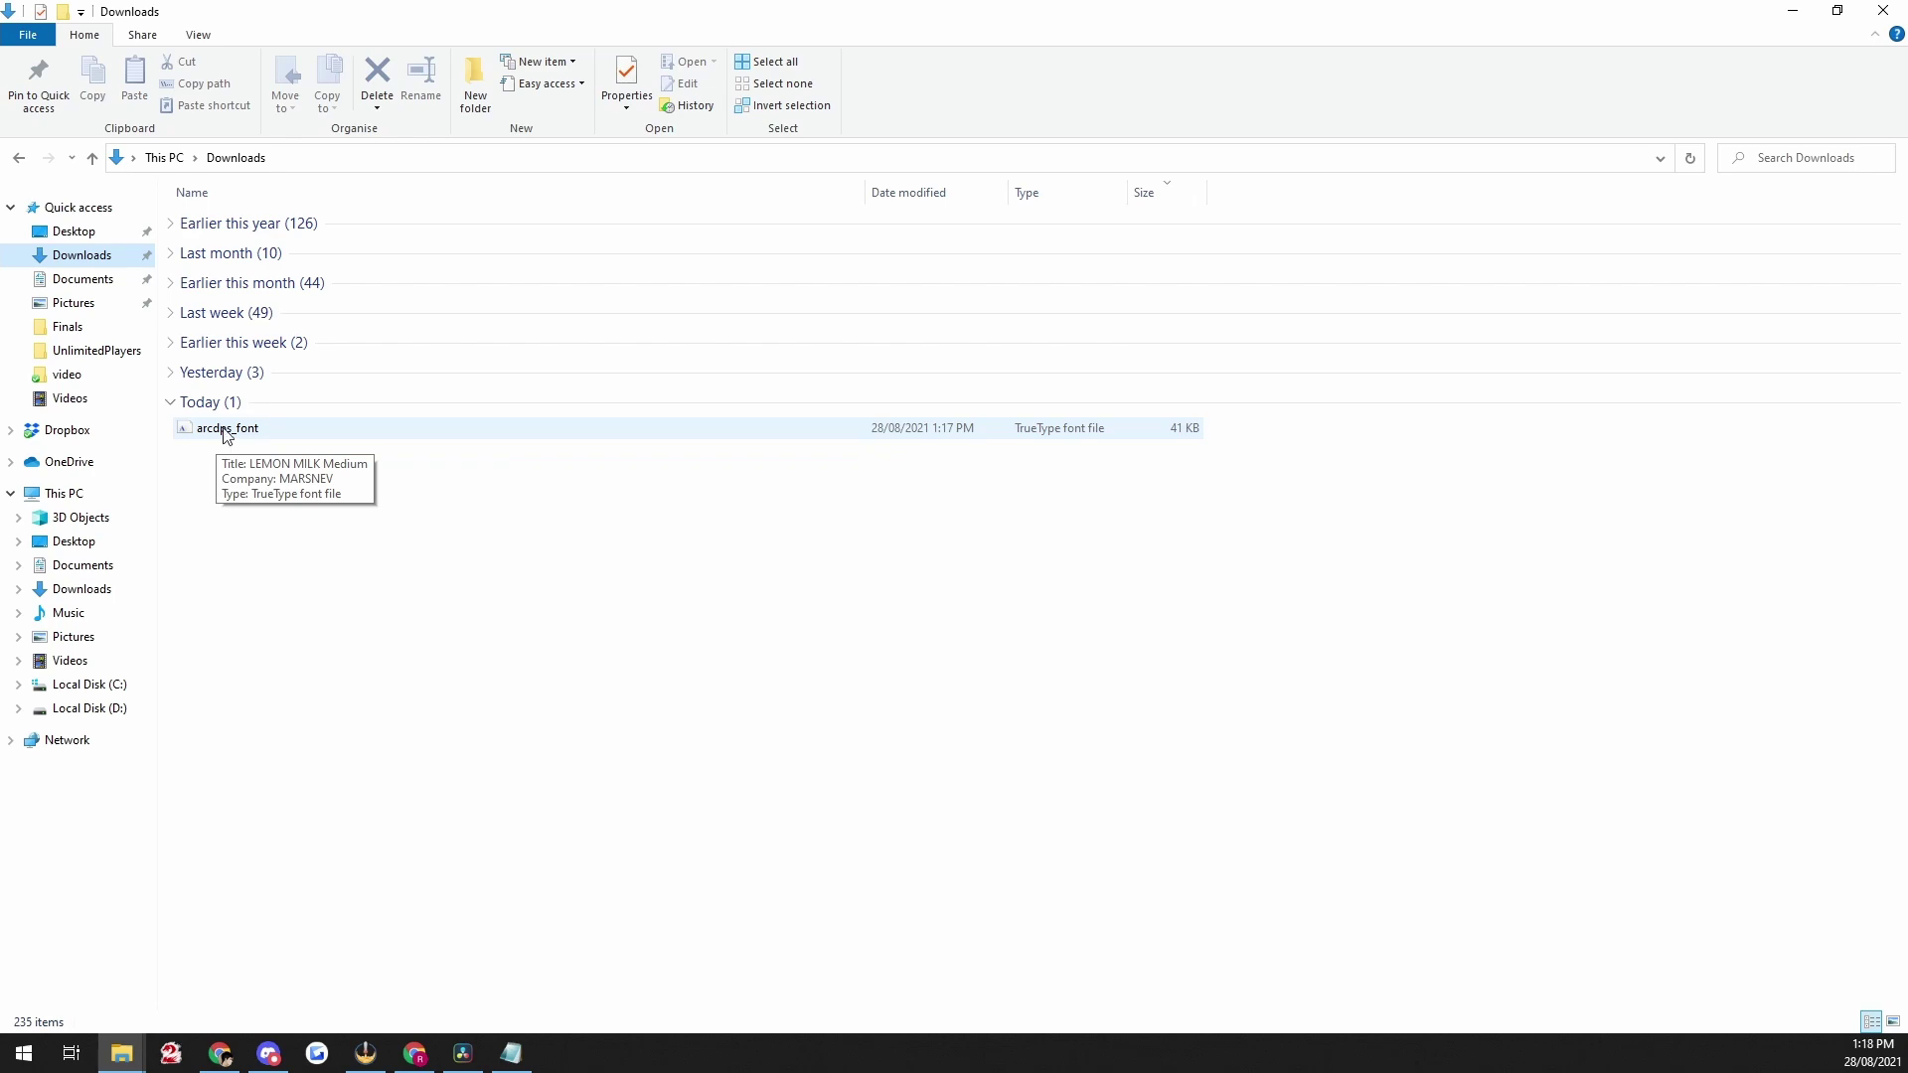
mouse_move(239, 443)
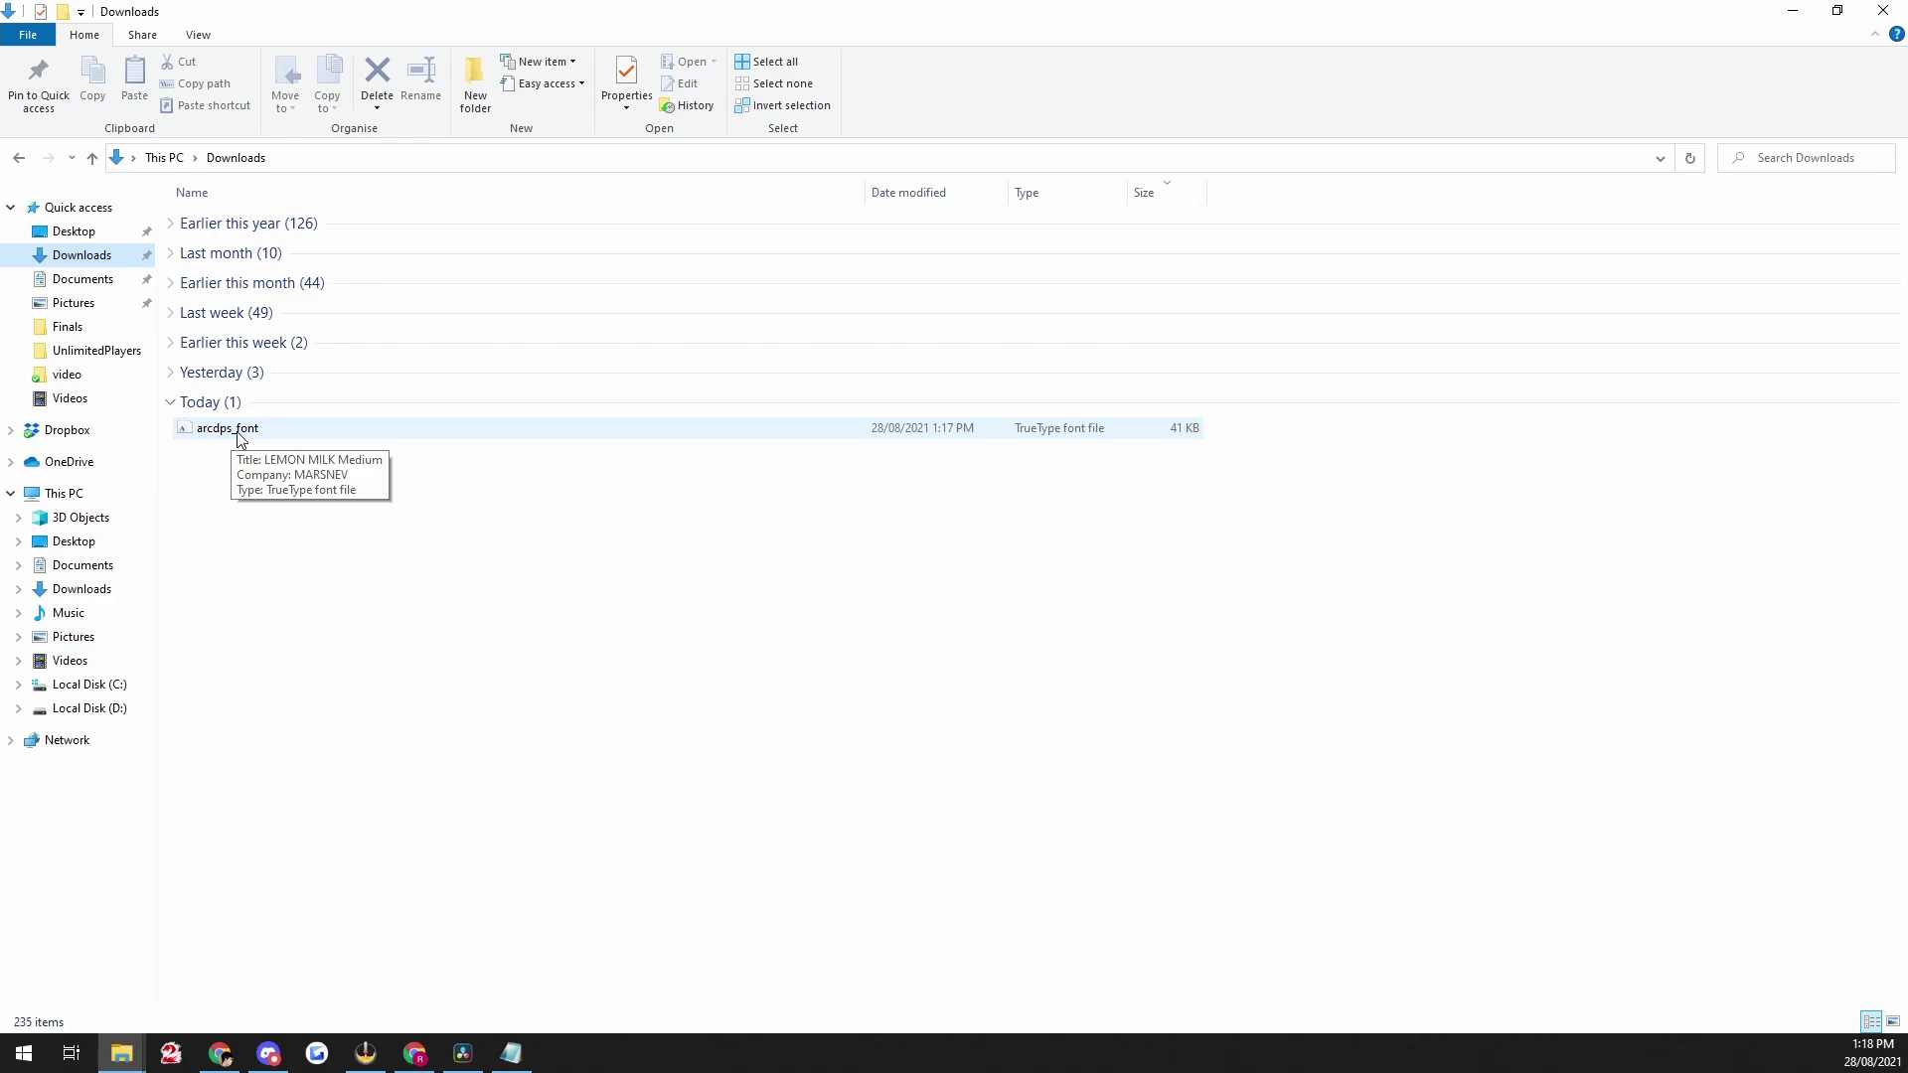
right_click(213, 434)
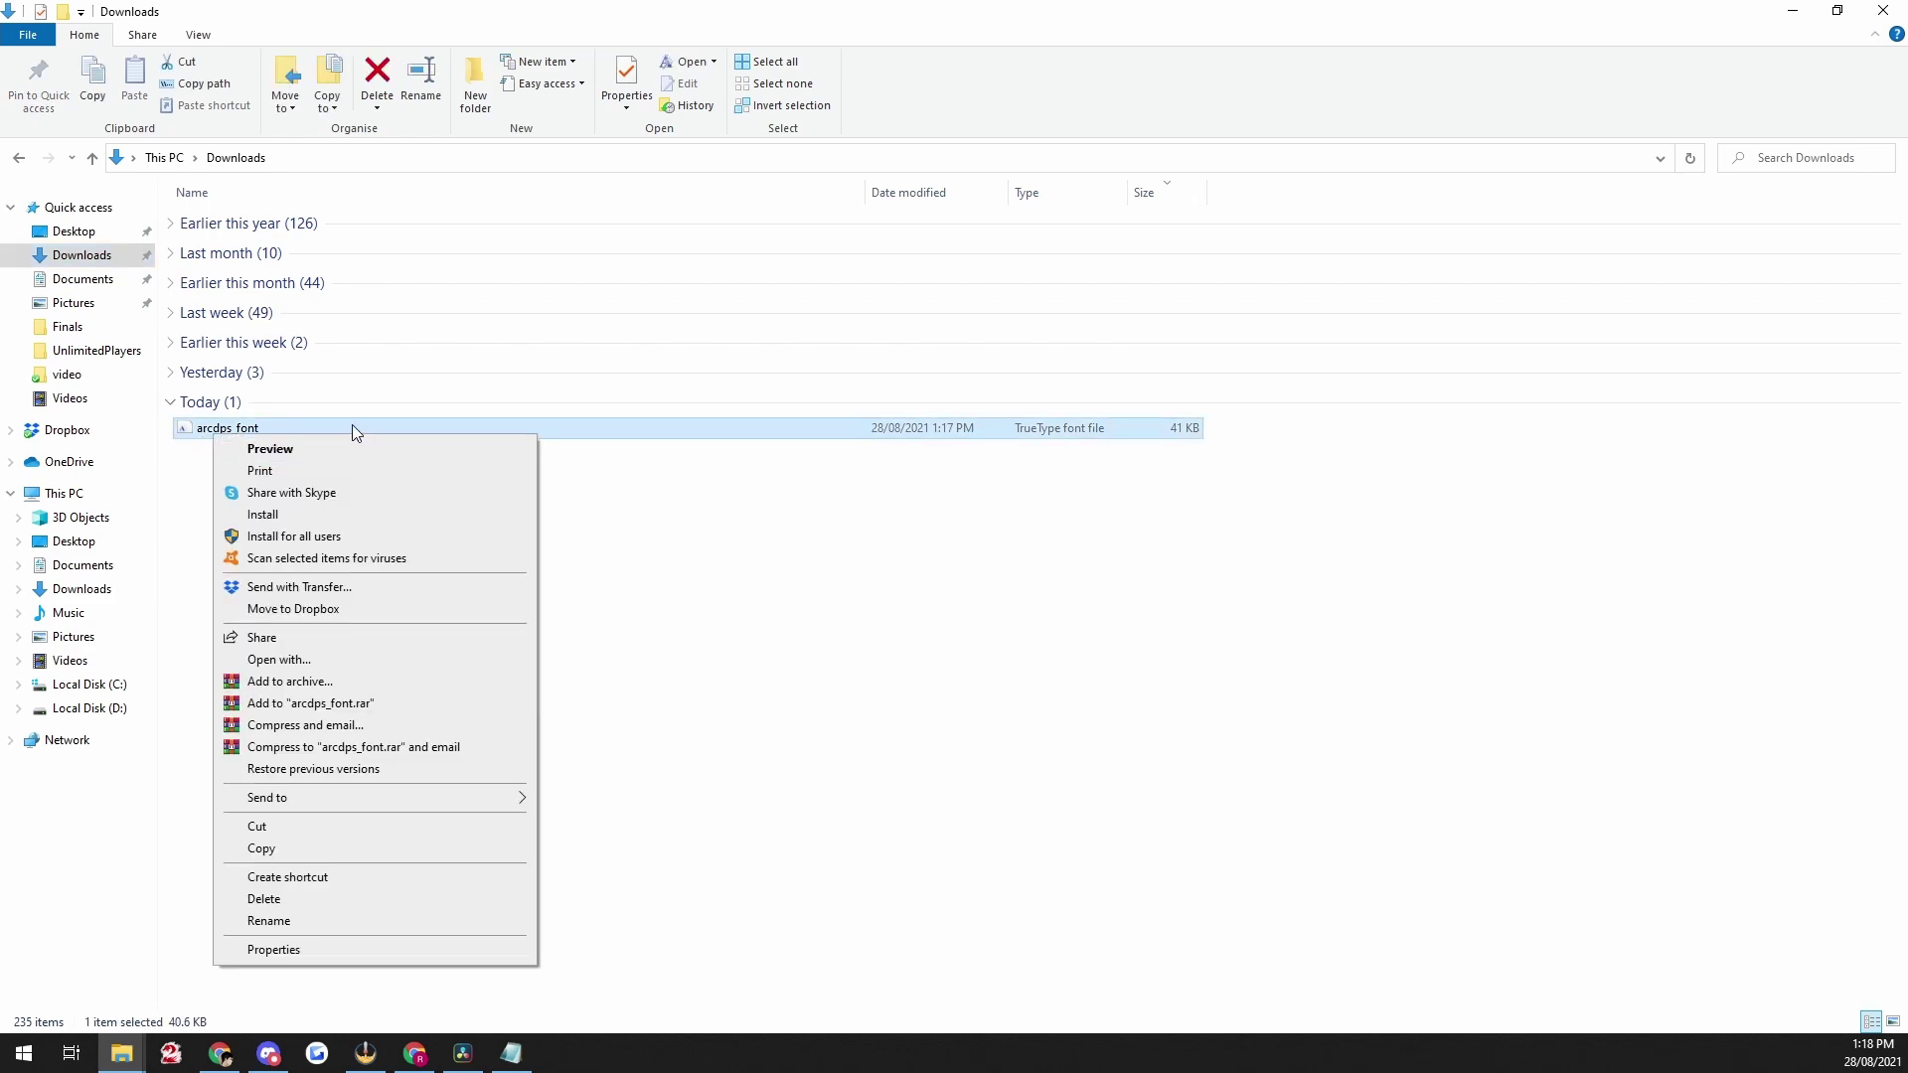
left_click(280, 923)
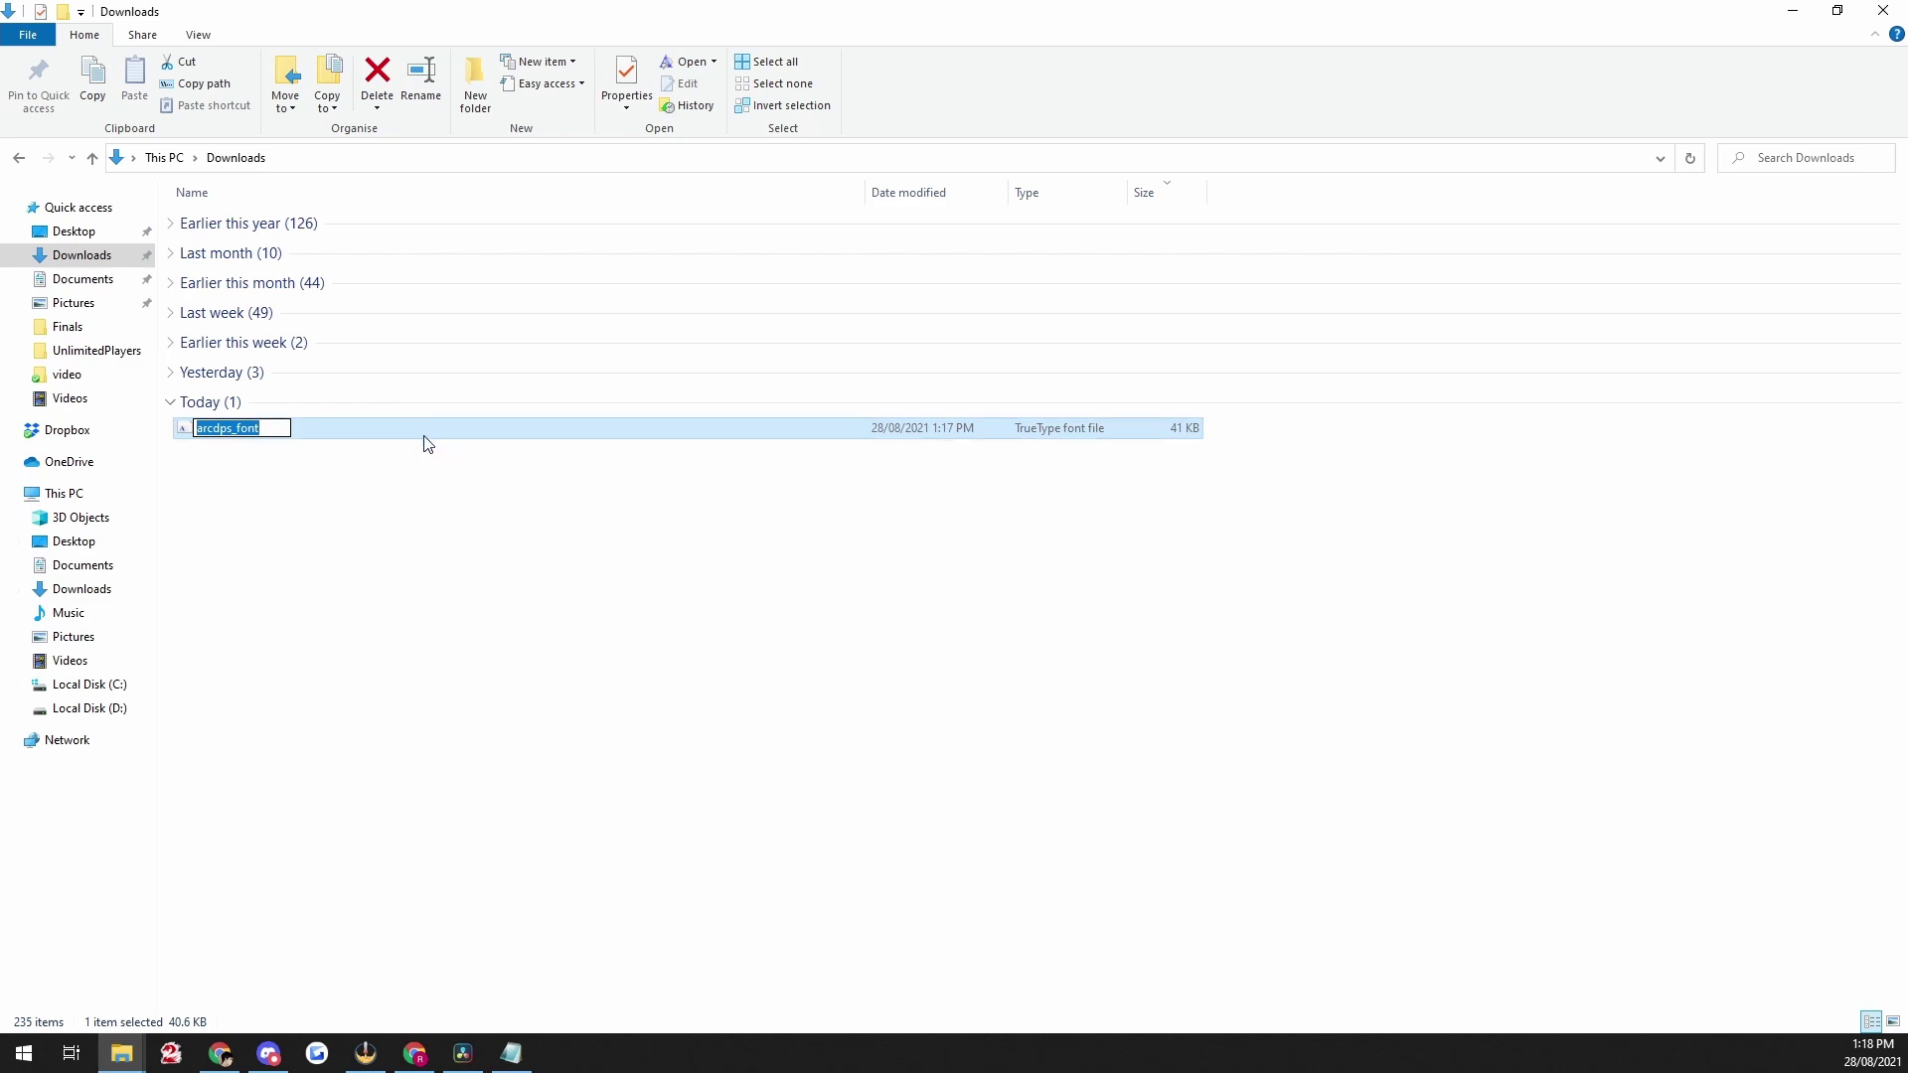
key("Return")
Step: Move the arcdps_font file from Downloads into C:\Program Files (x86)\Guild Wars 2\addons\arcdps, and close the file window
right_click(228, 422)
left_click(268, 818)
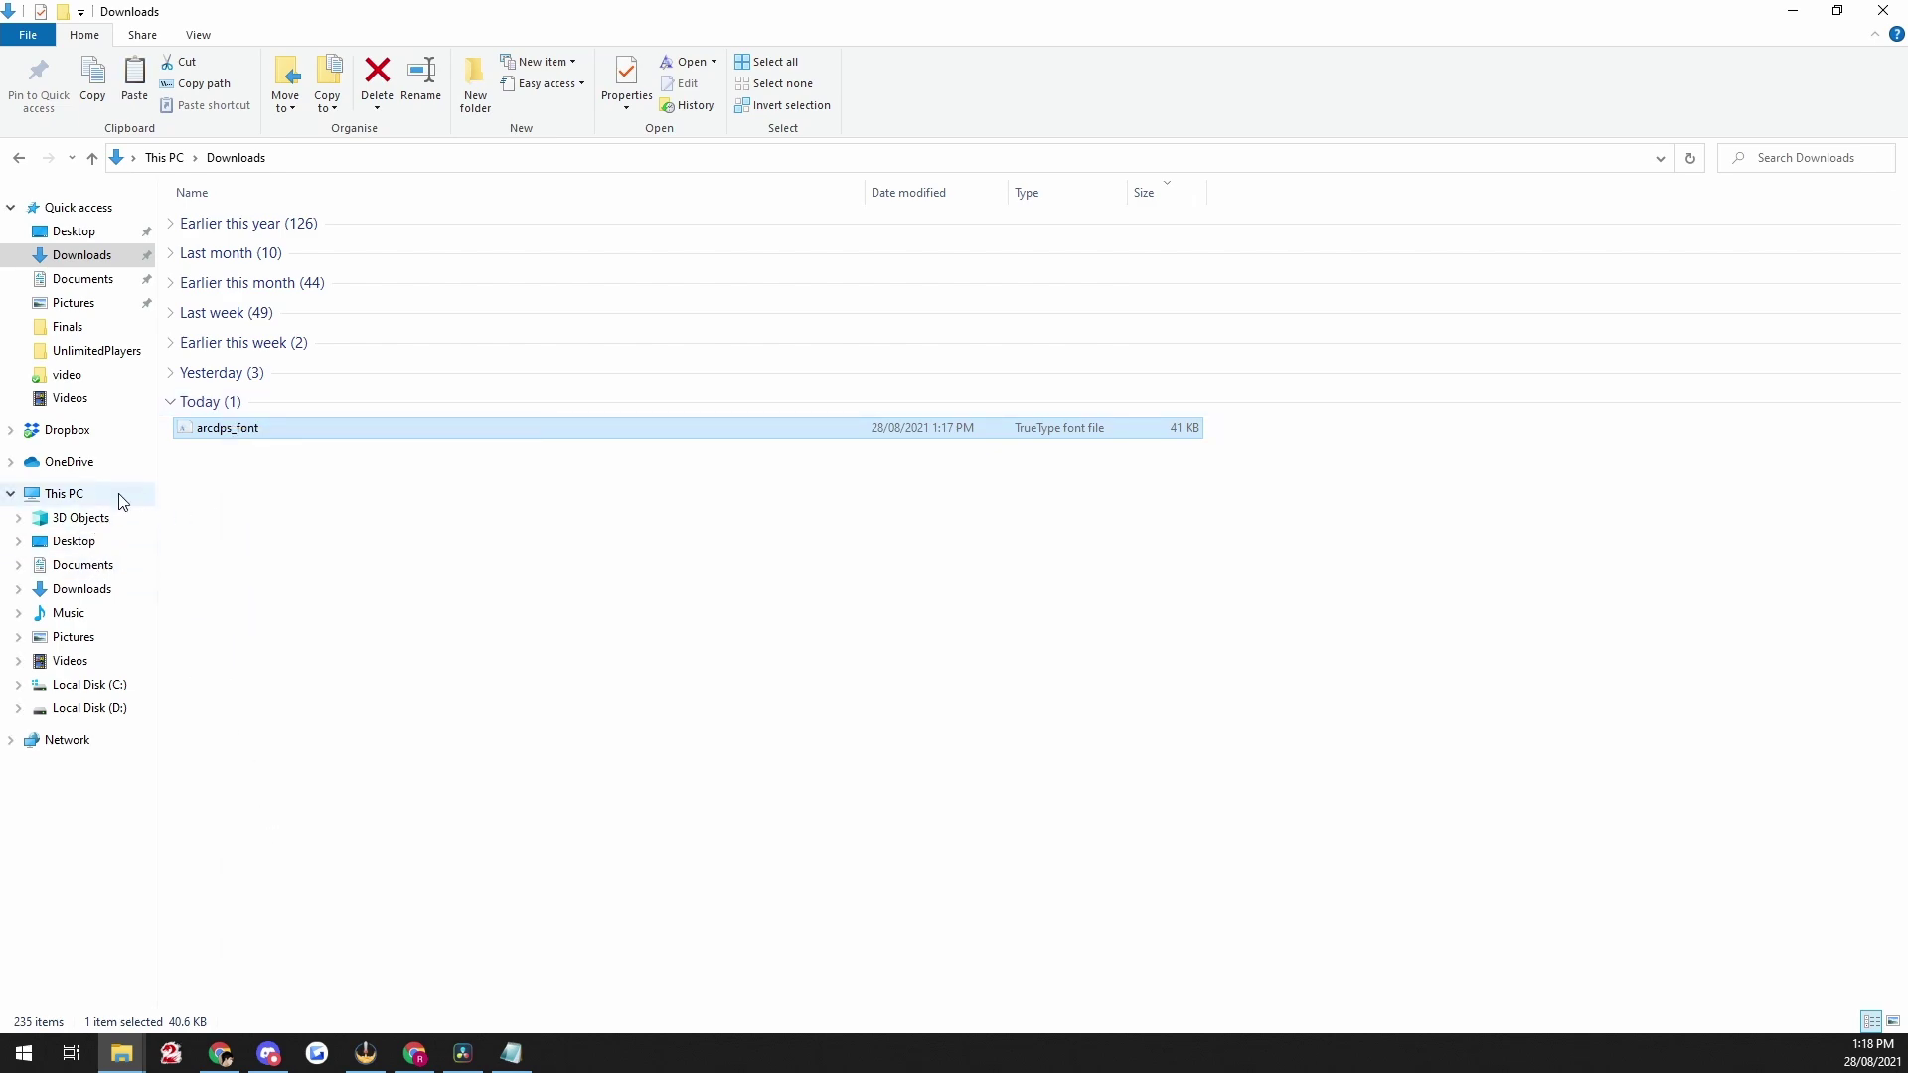
left_click(96, 685)
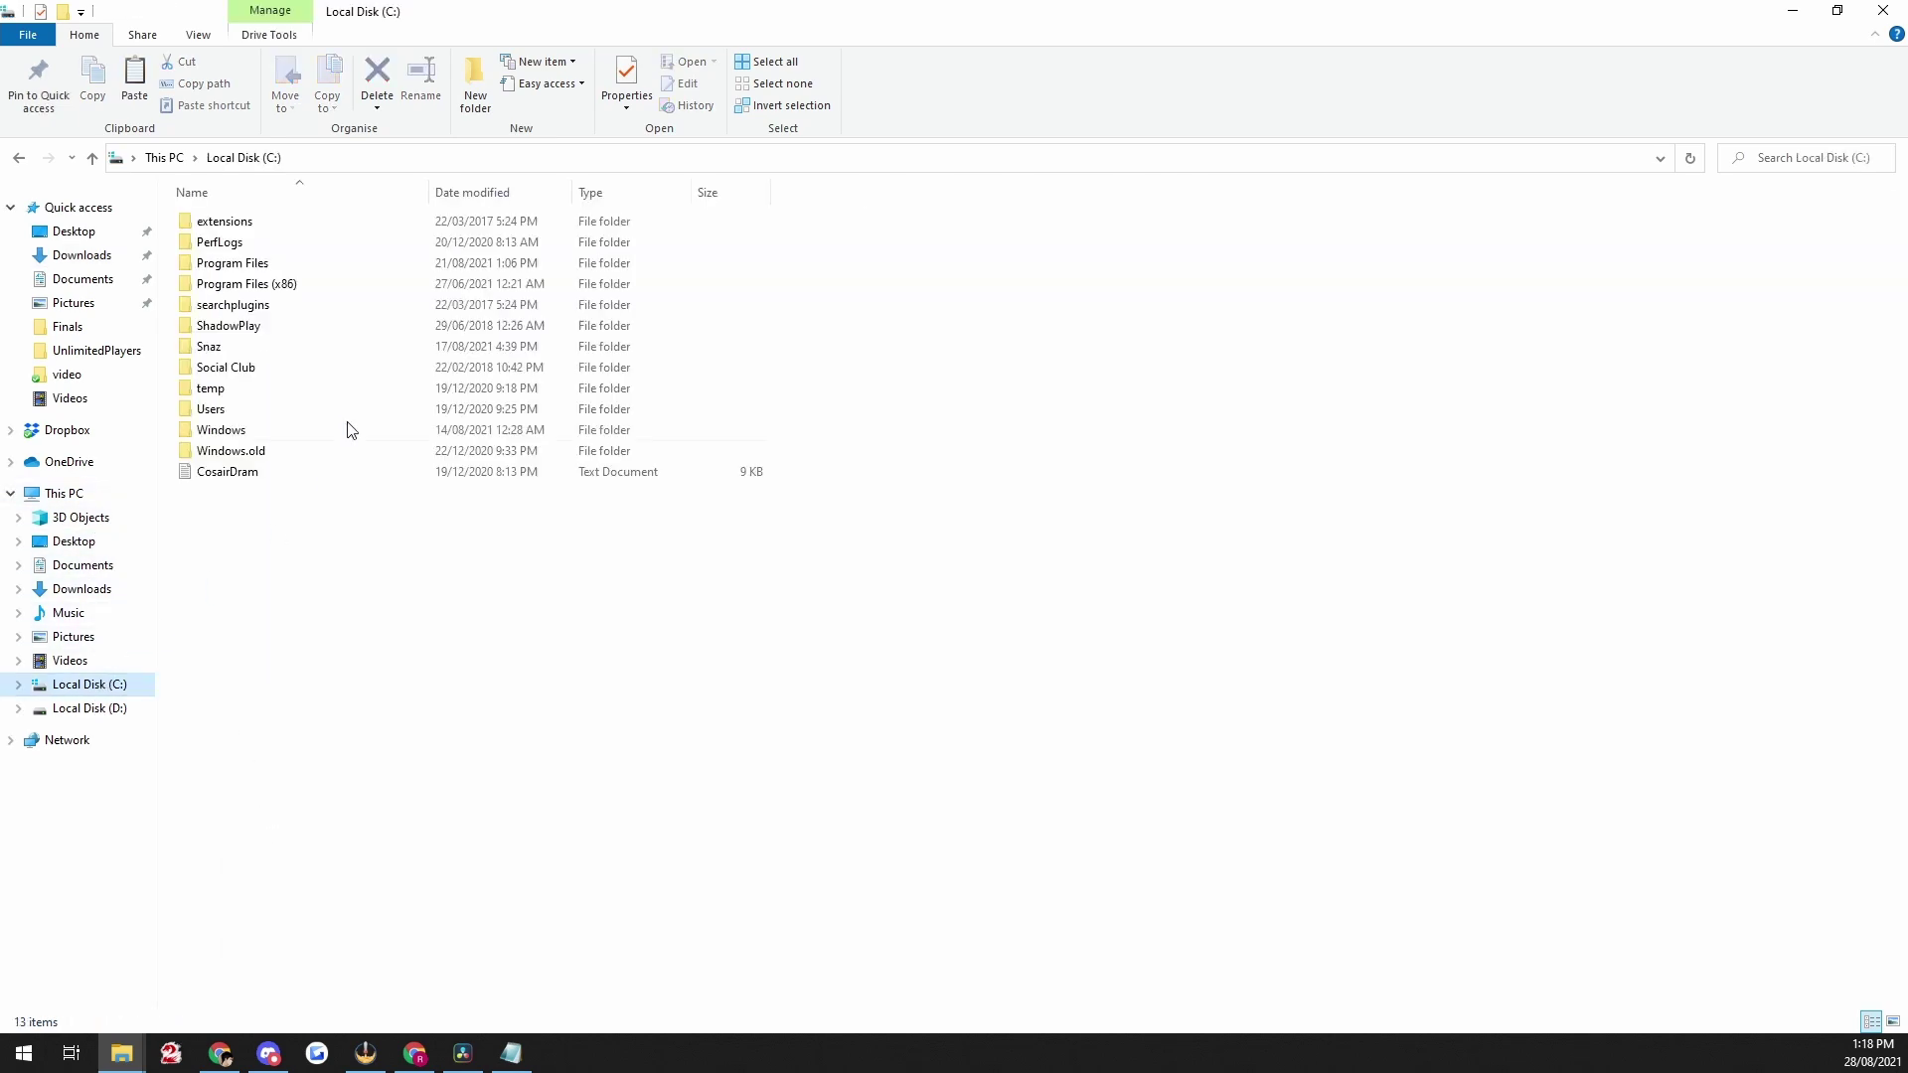
double_click(238, 283)
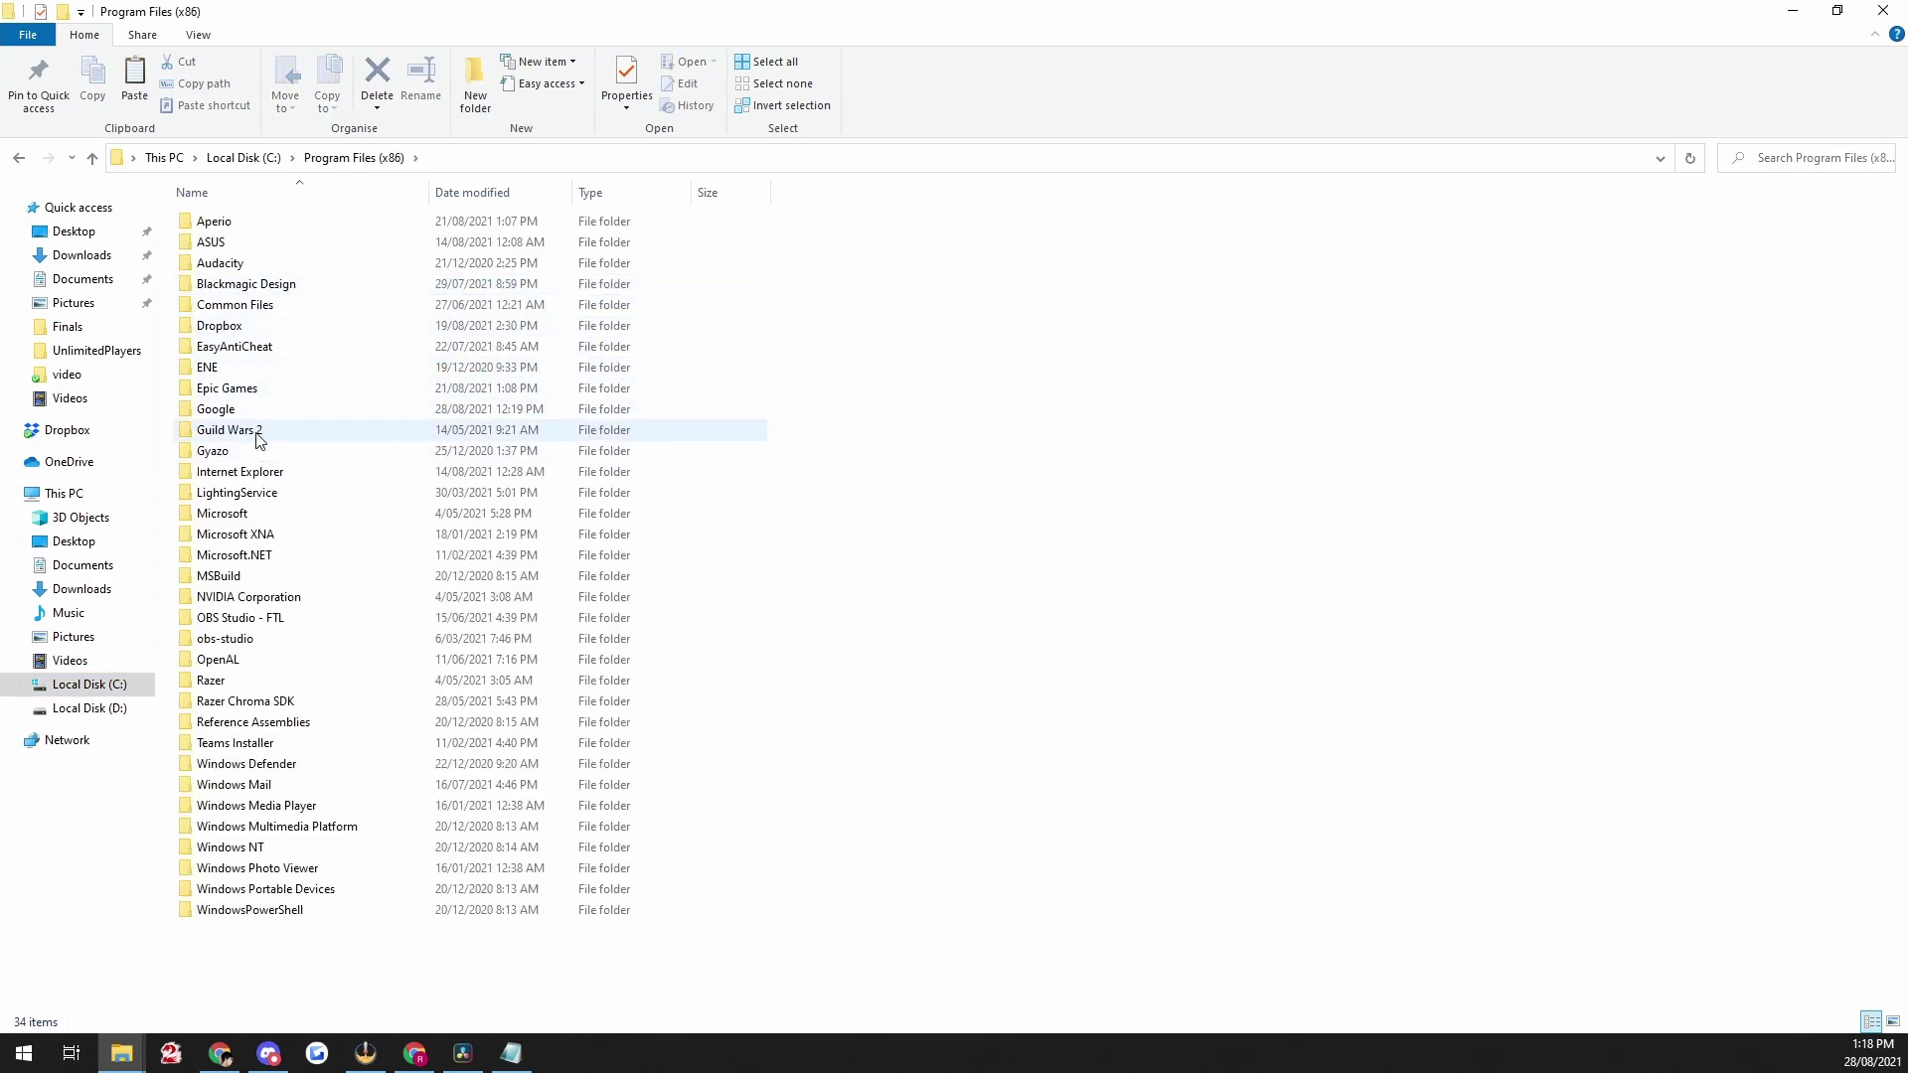
double_click(260, 433)
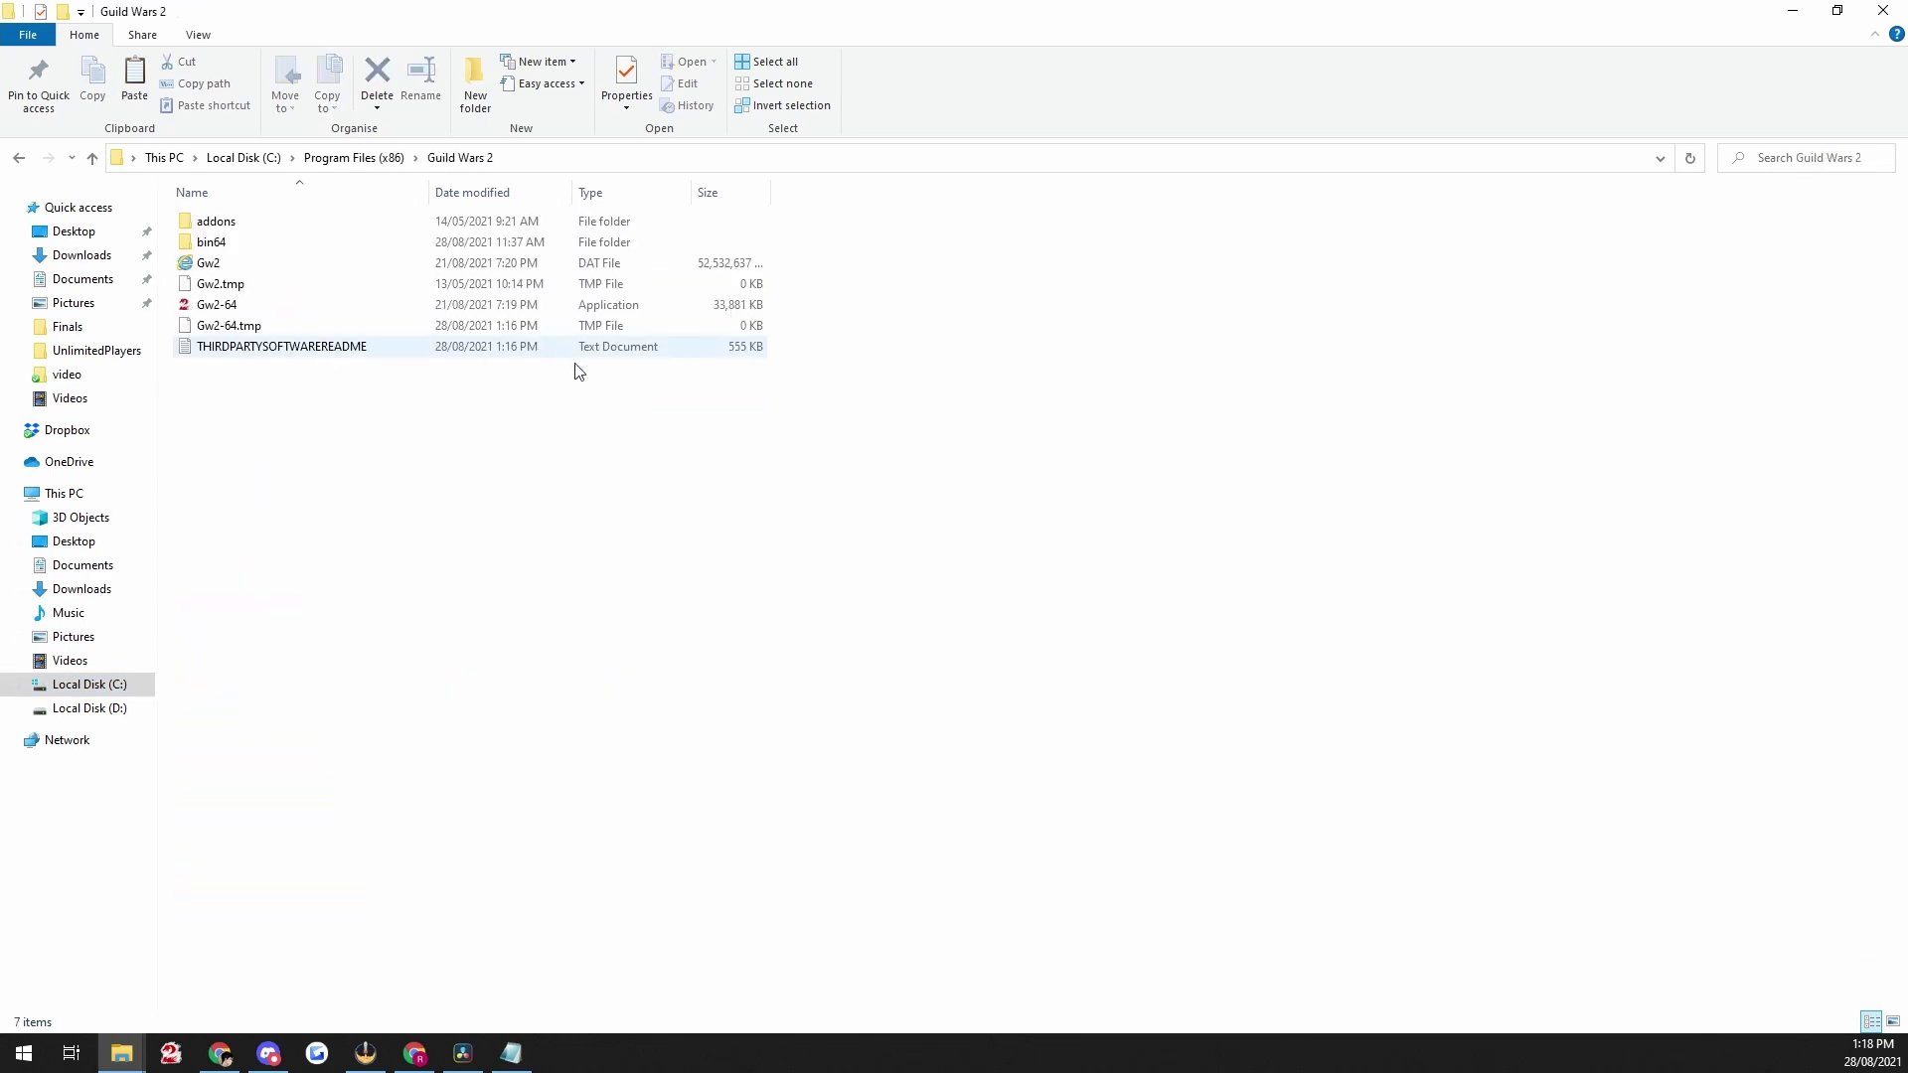
double_click(217, 222)
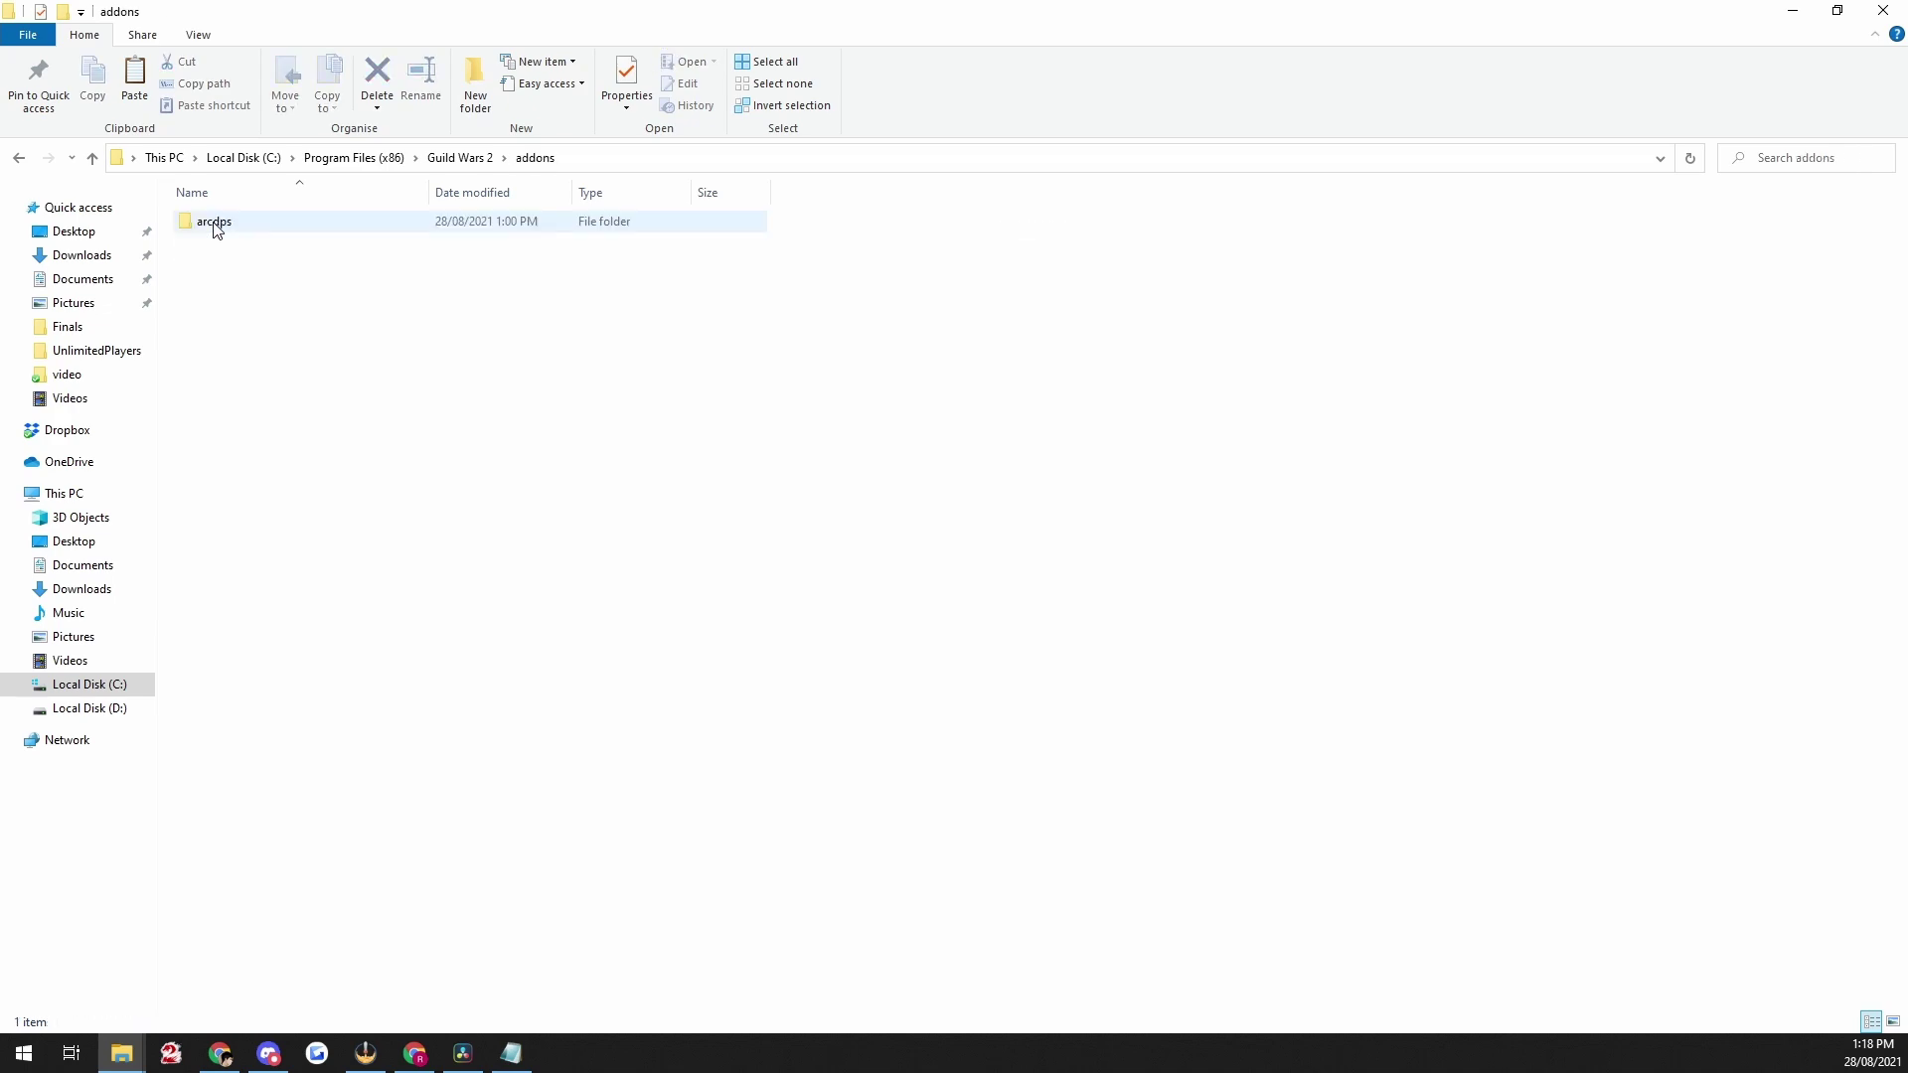
double_click(217, 224)
right_click(263, 423)
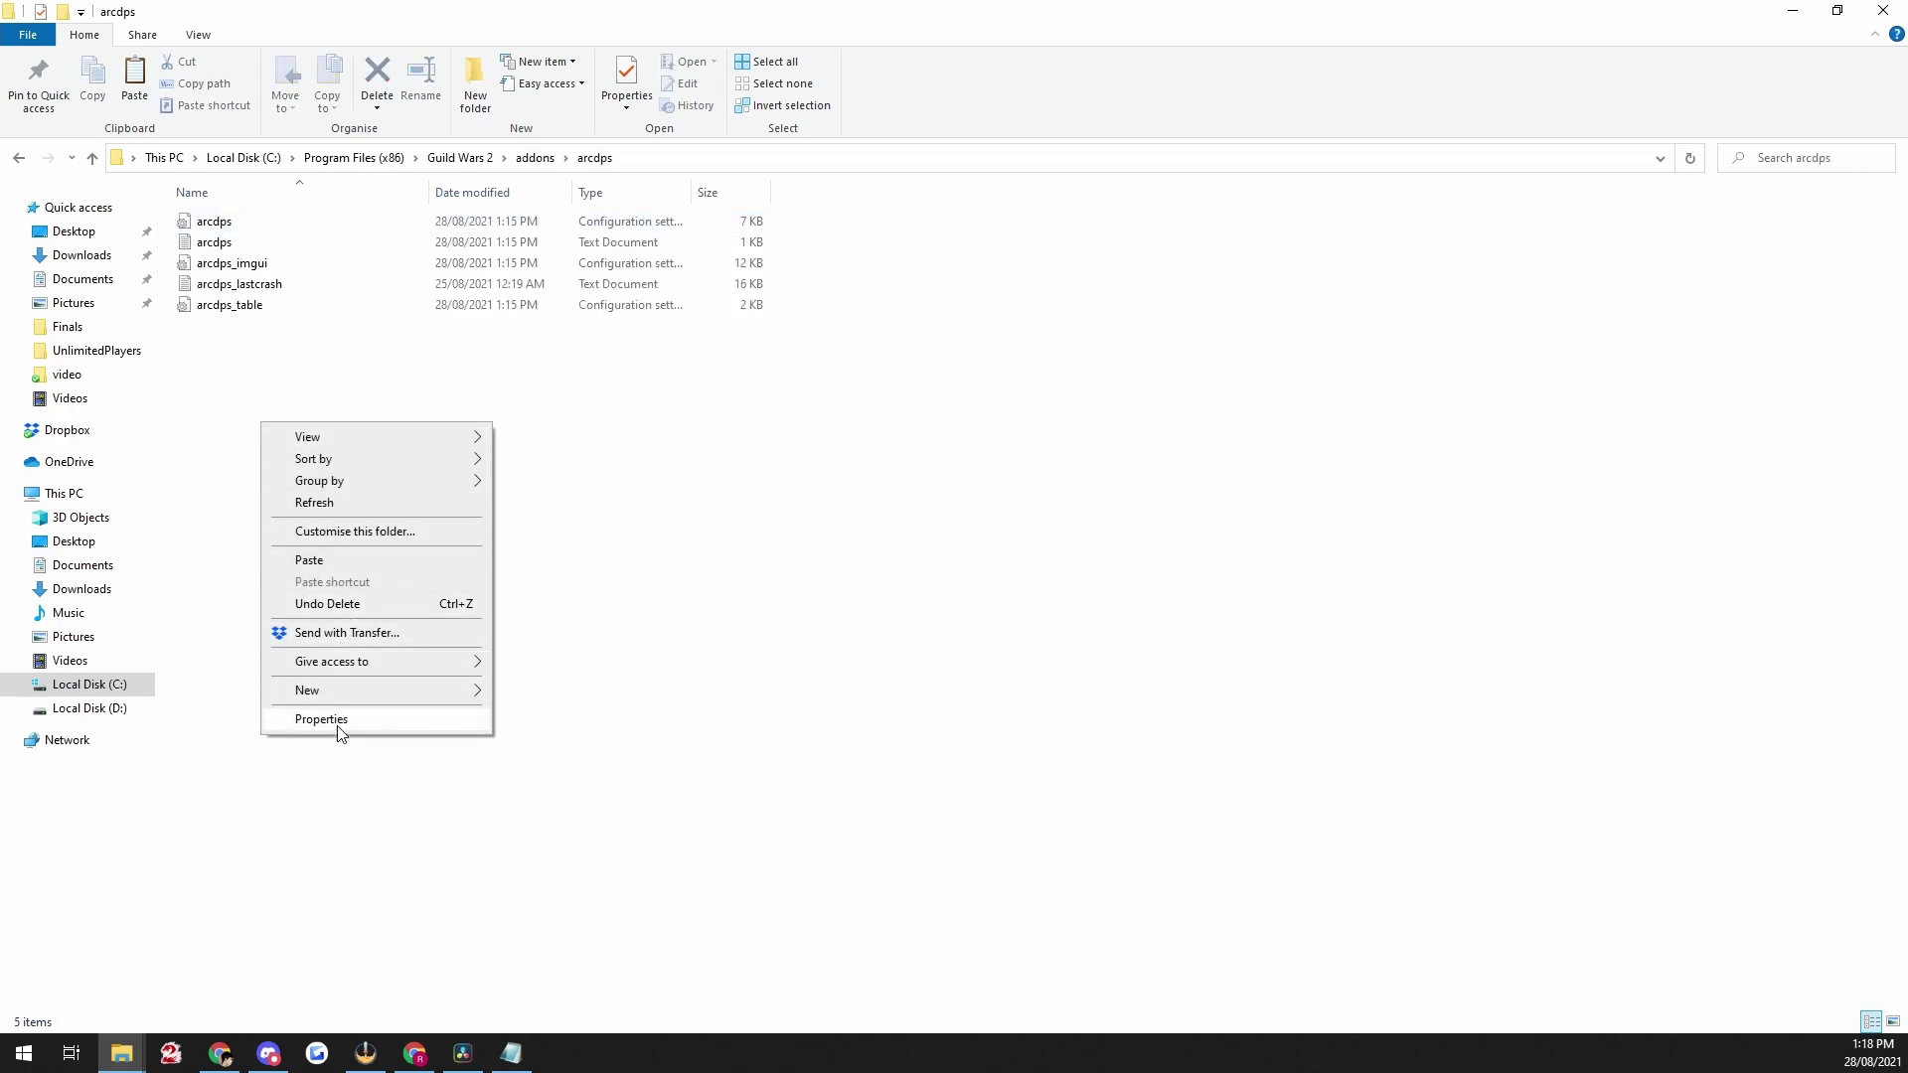
left_click(313, 559)
left_click(279, 442)
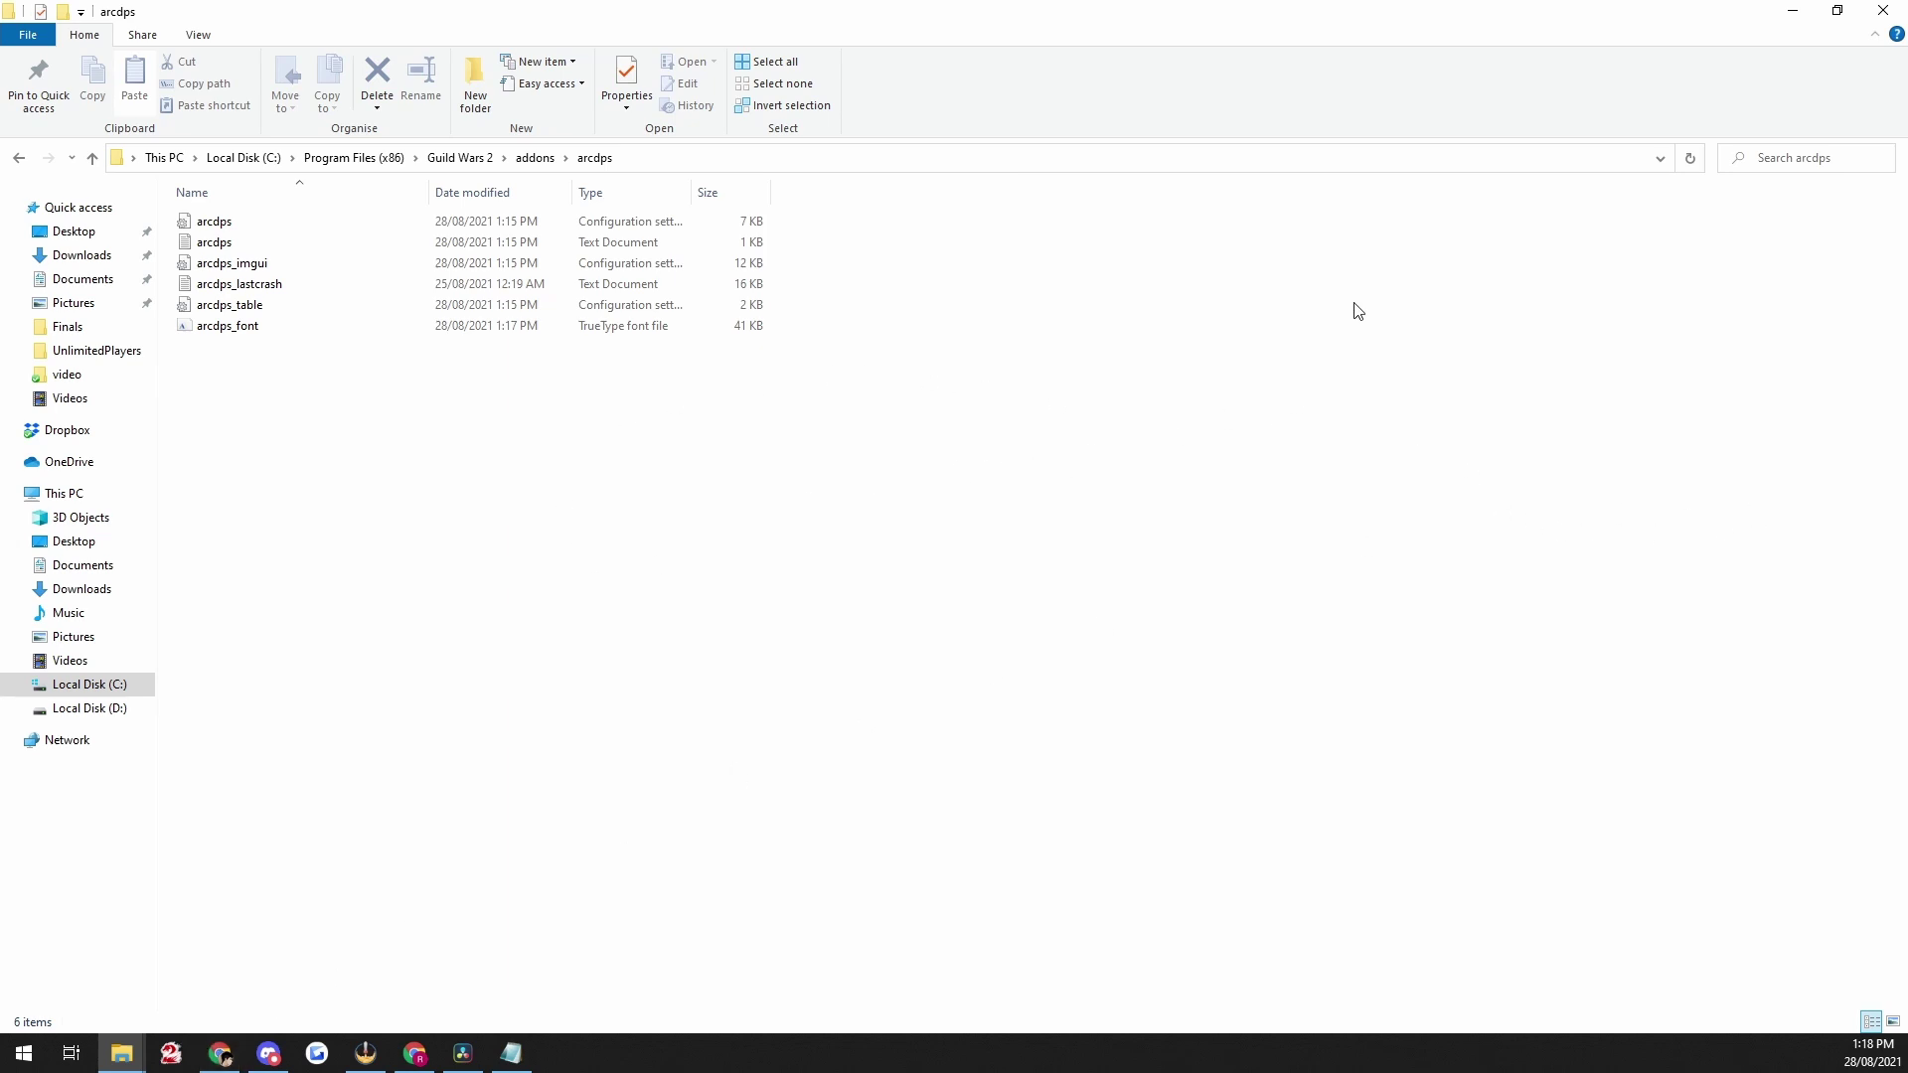
left_click(1882, 15)
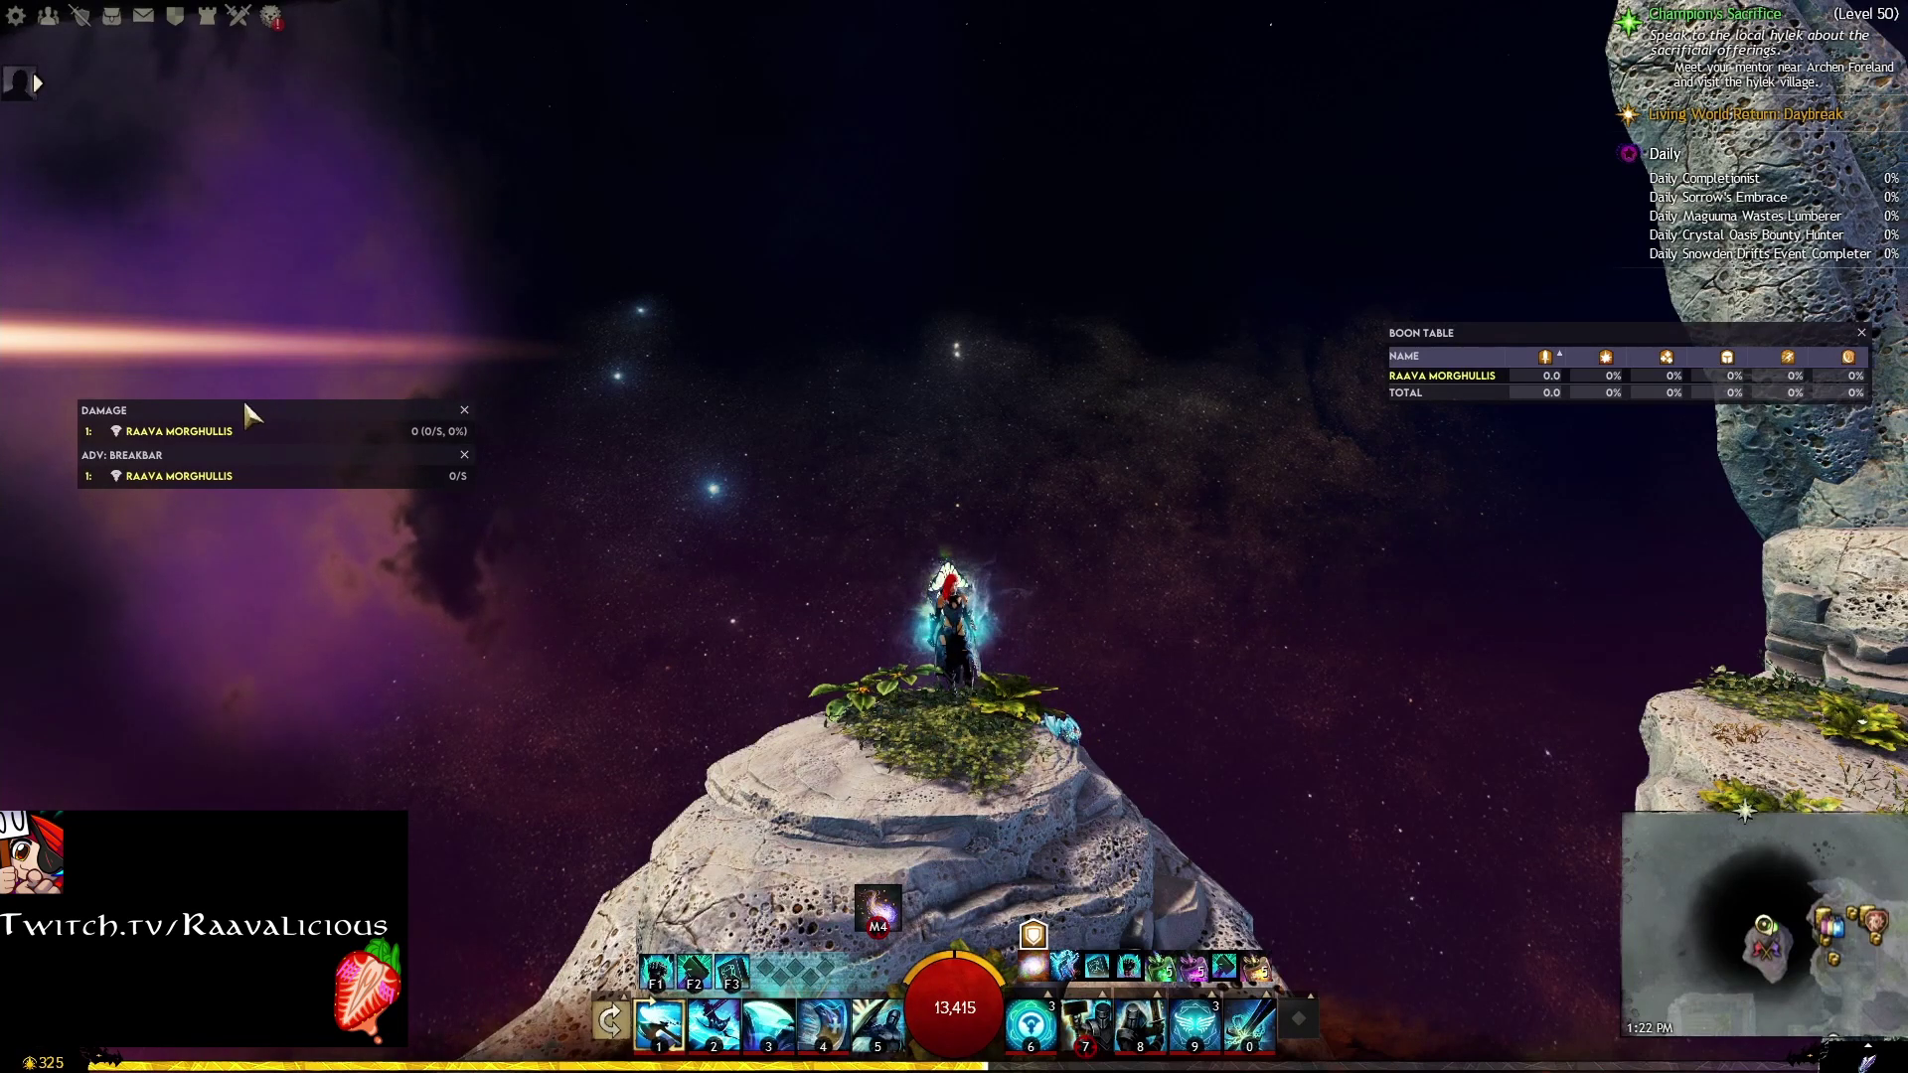
Step: Reposition the attached Damage and Adv: Breakbar windows together in the game's upper left area
left_click_drag(243, 400, 272, 368)
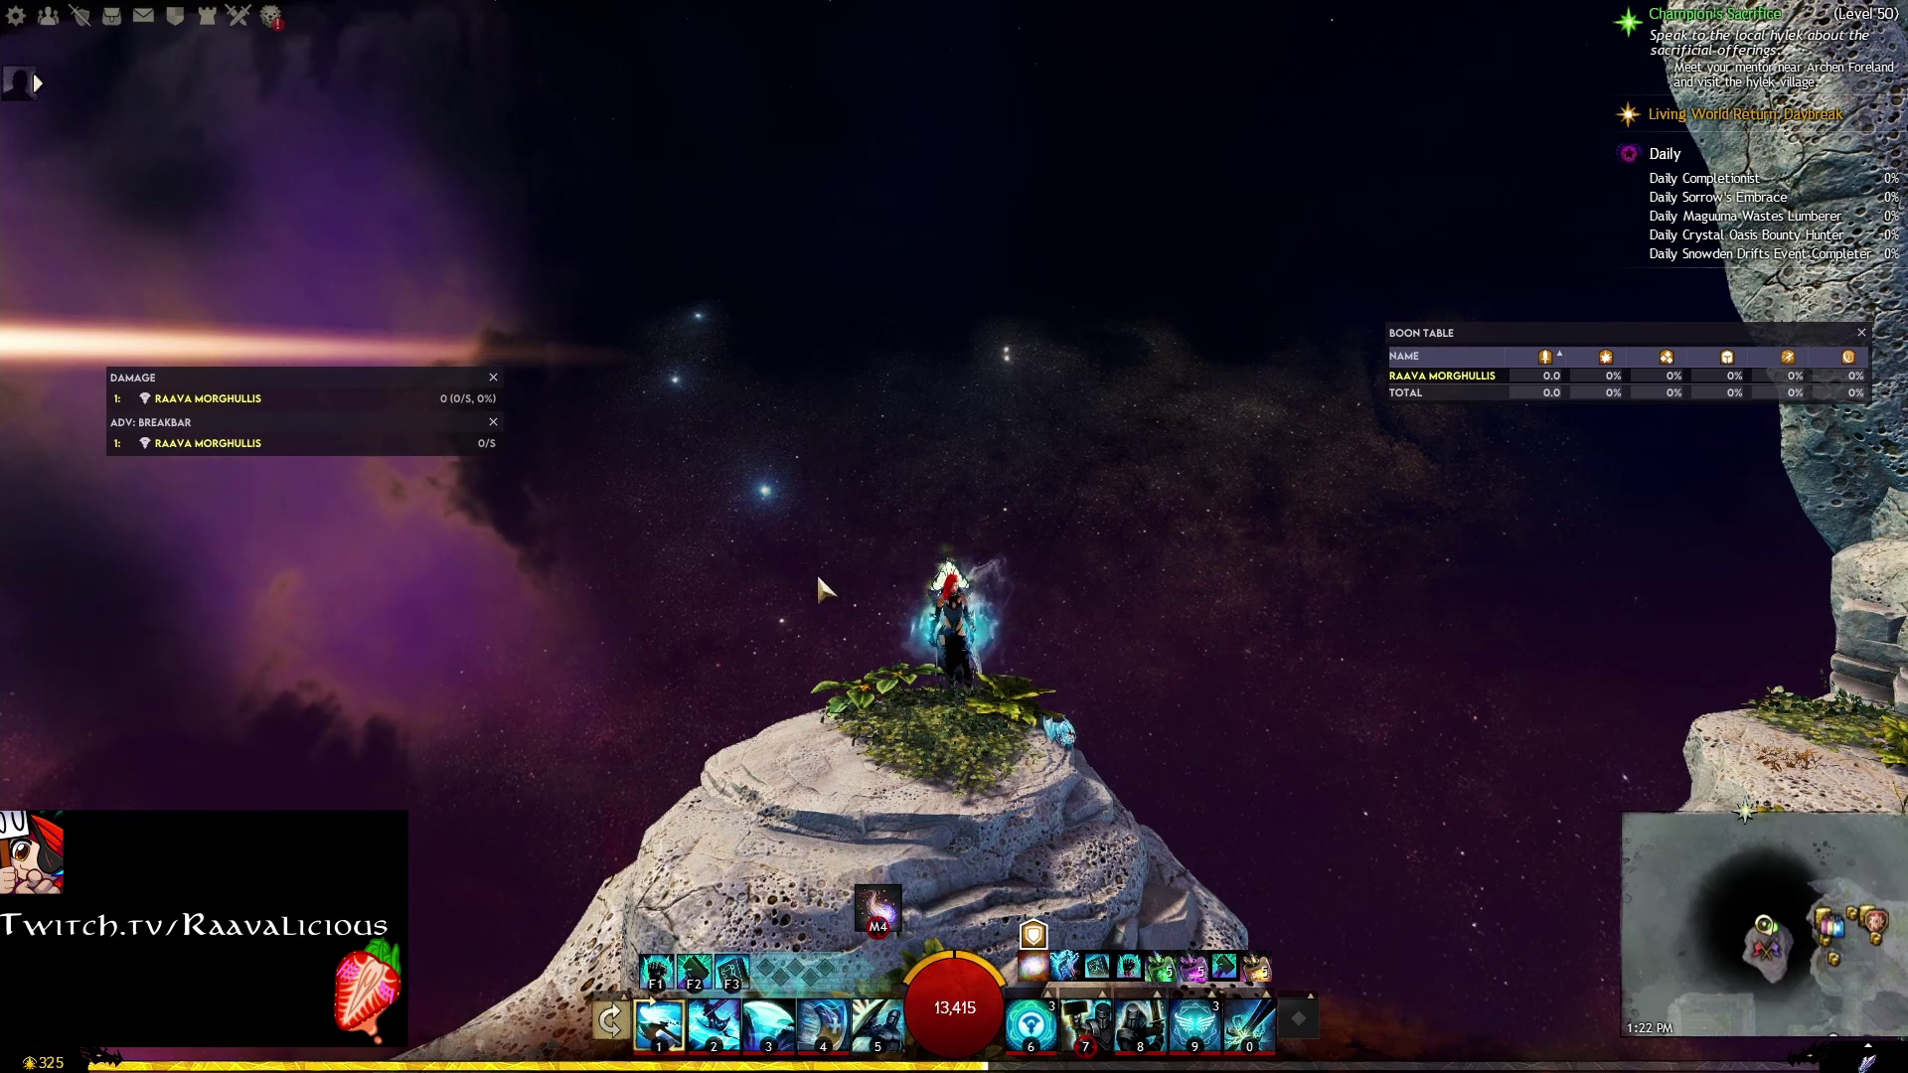
left_click_drag(212, 428, 201, 454)
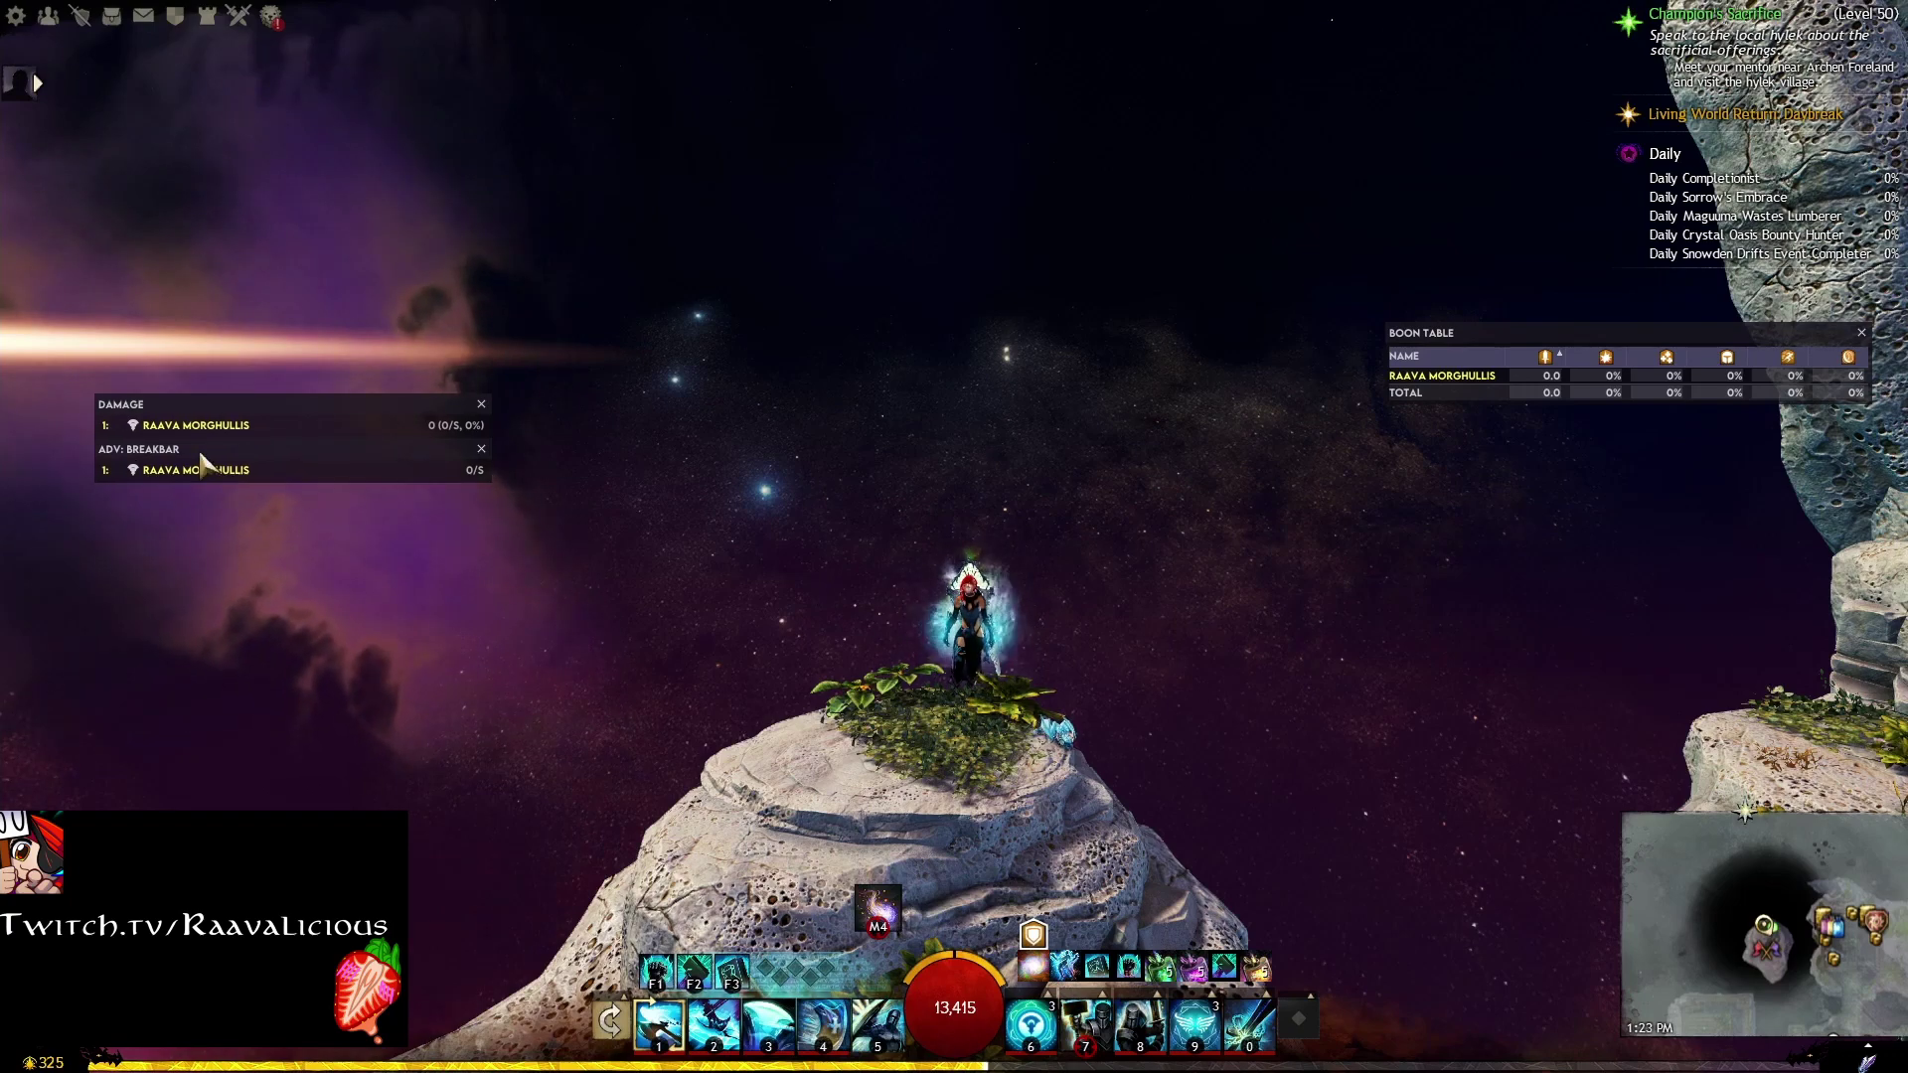
Step: Review the Adv: Breakbar window's position settings that anchor it relative to the Damage window, and close them
right_click(171, 459)
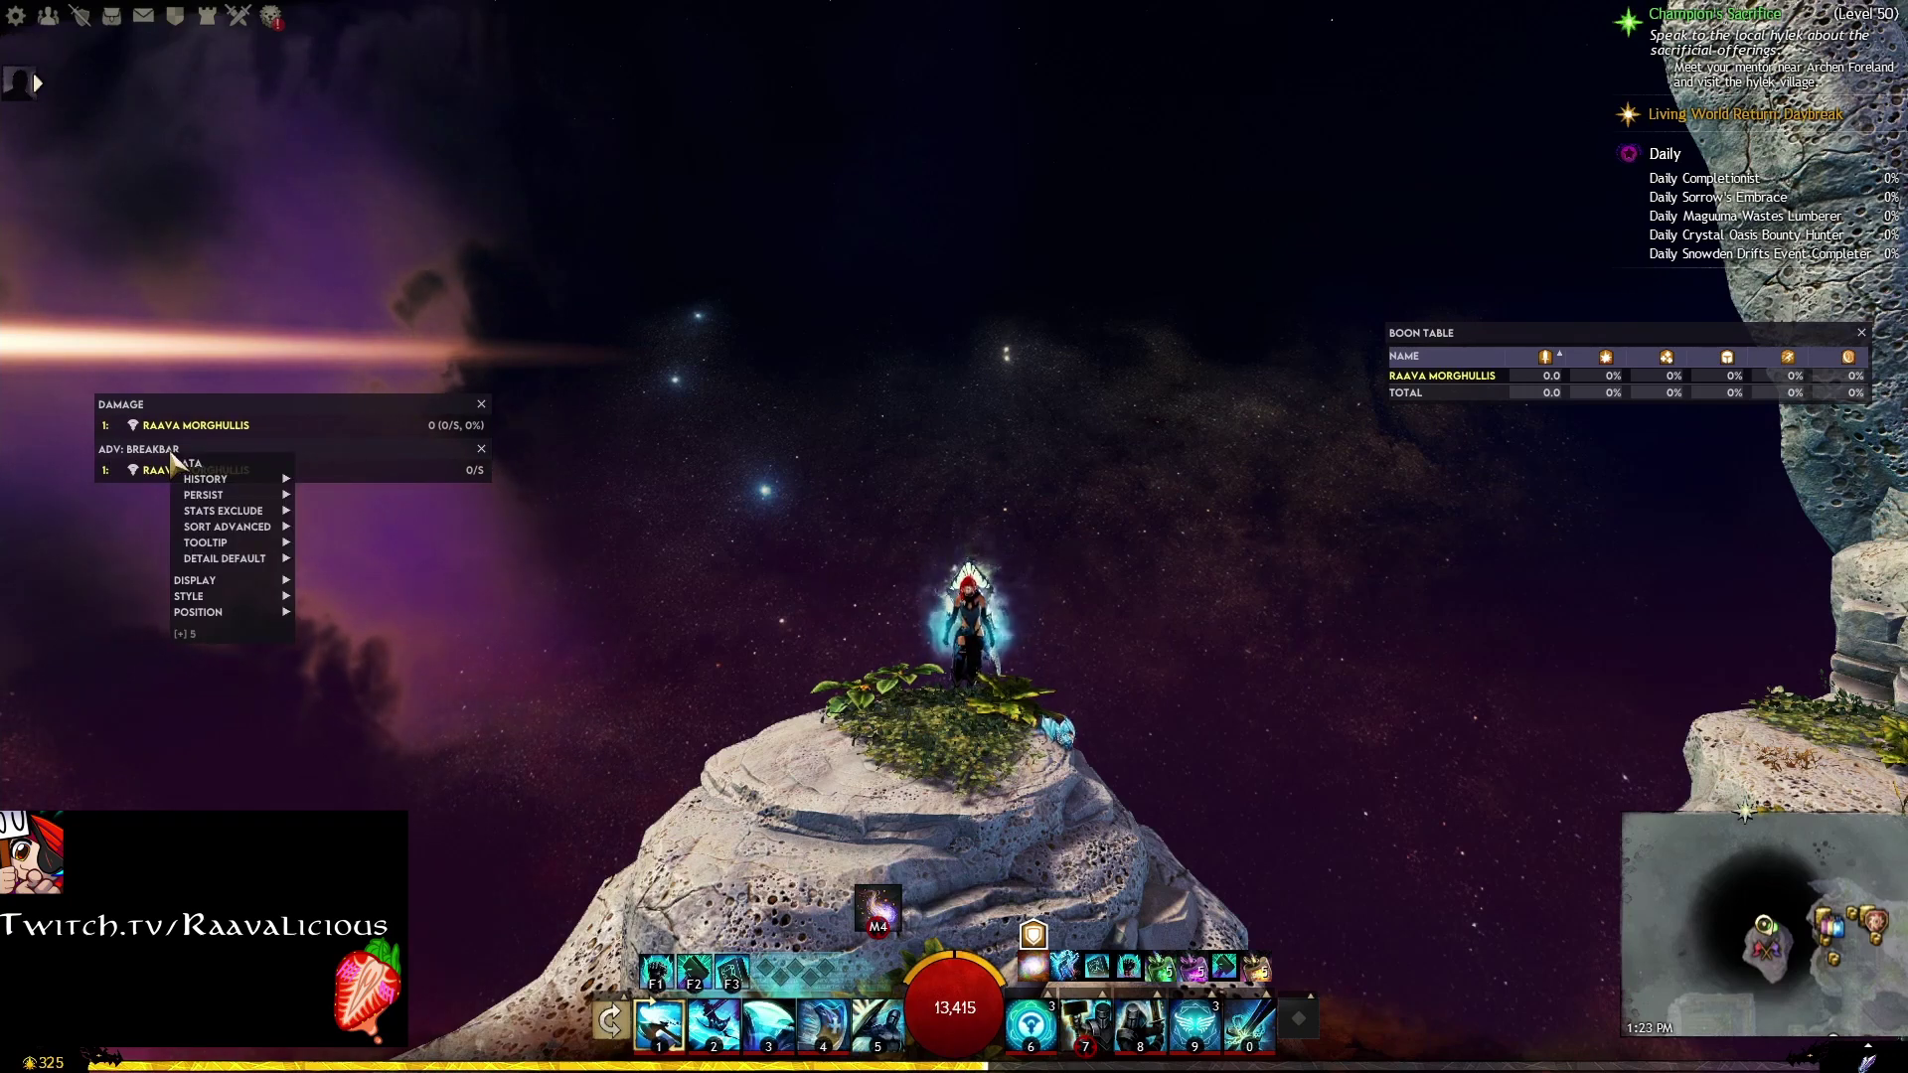
mouse_move(241, 608)
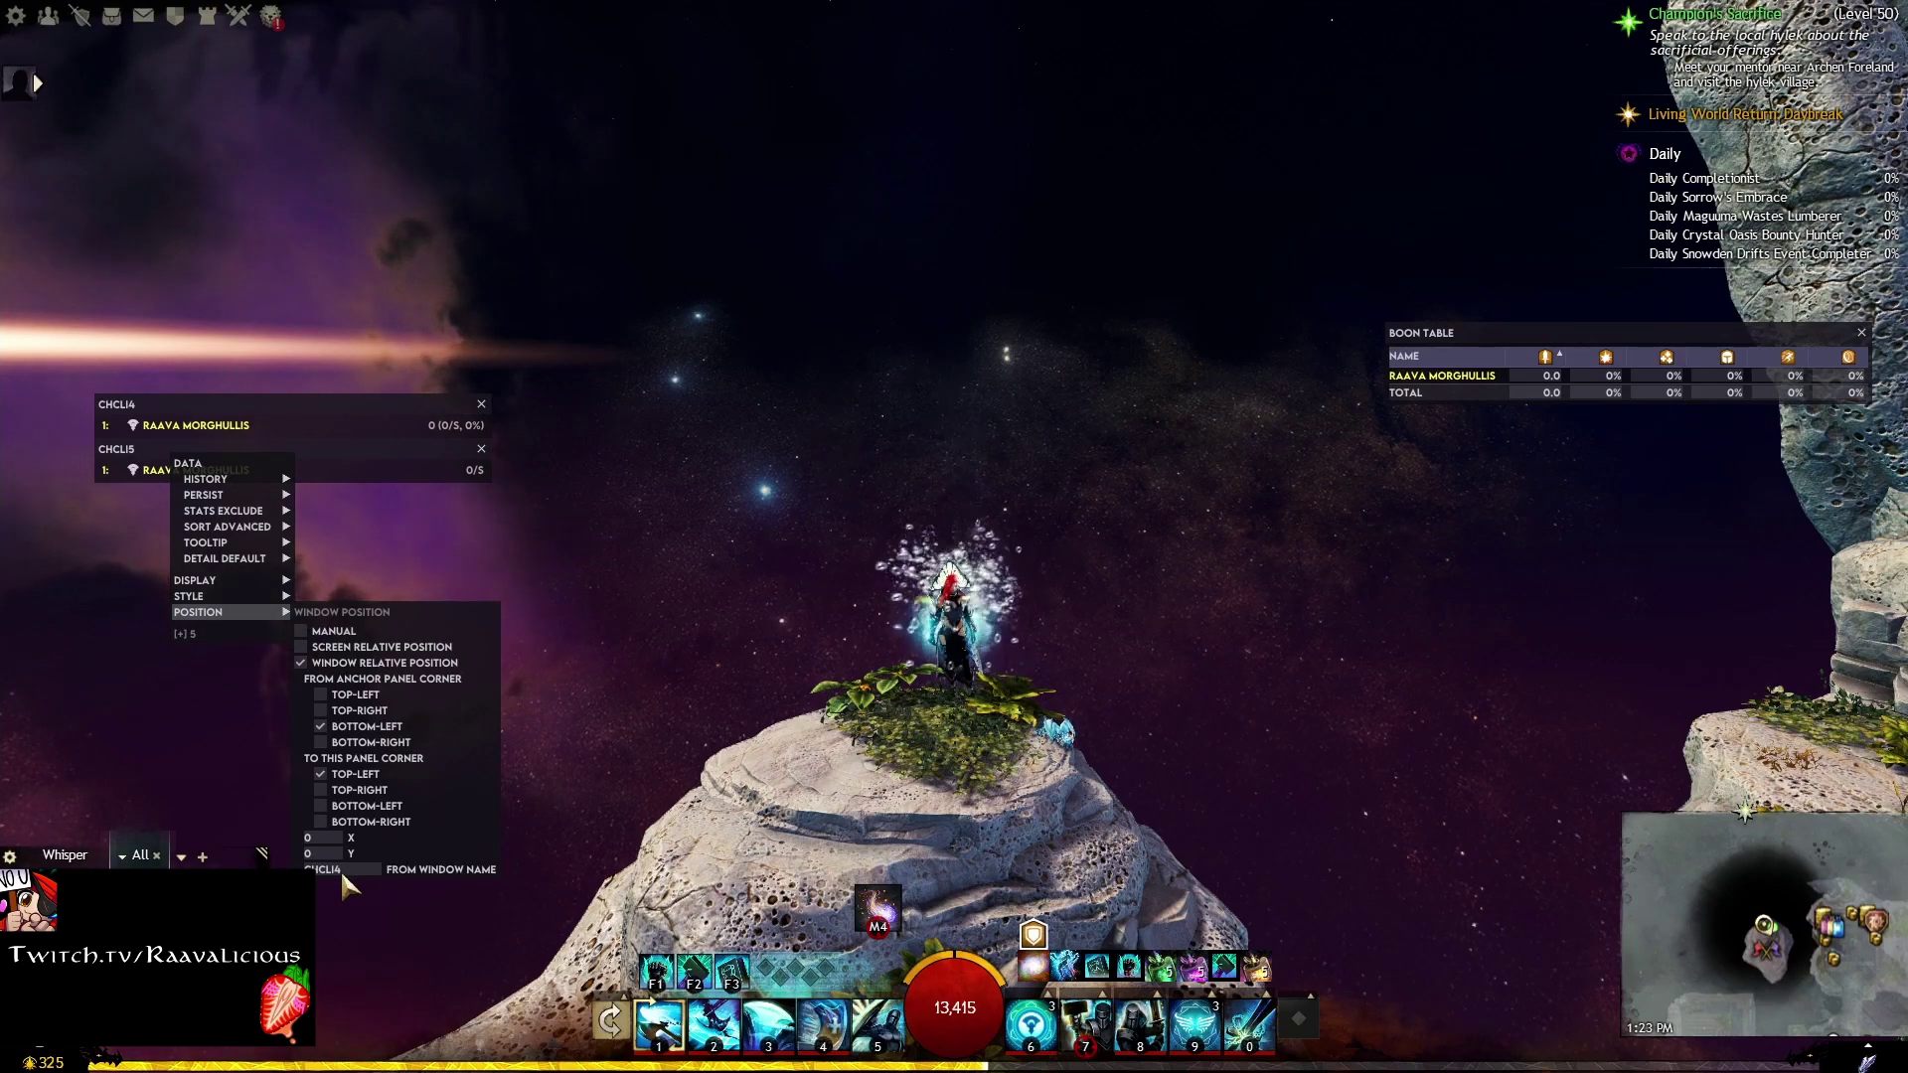
left_click_drag(345, 882, 993, 934)
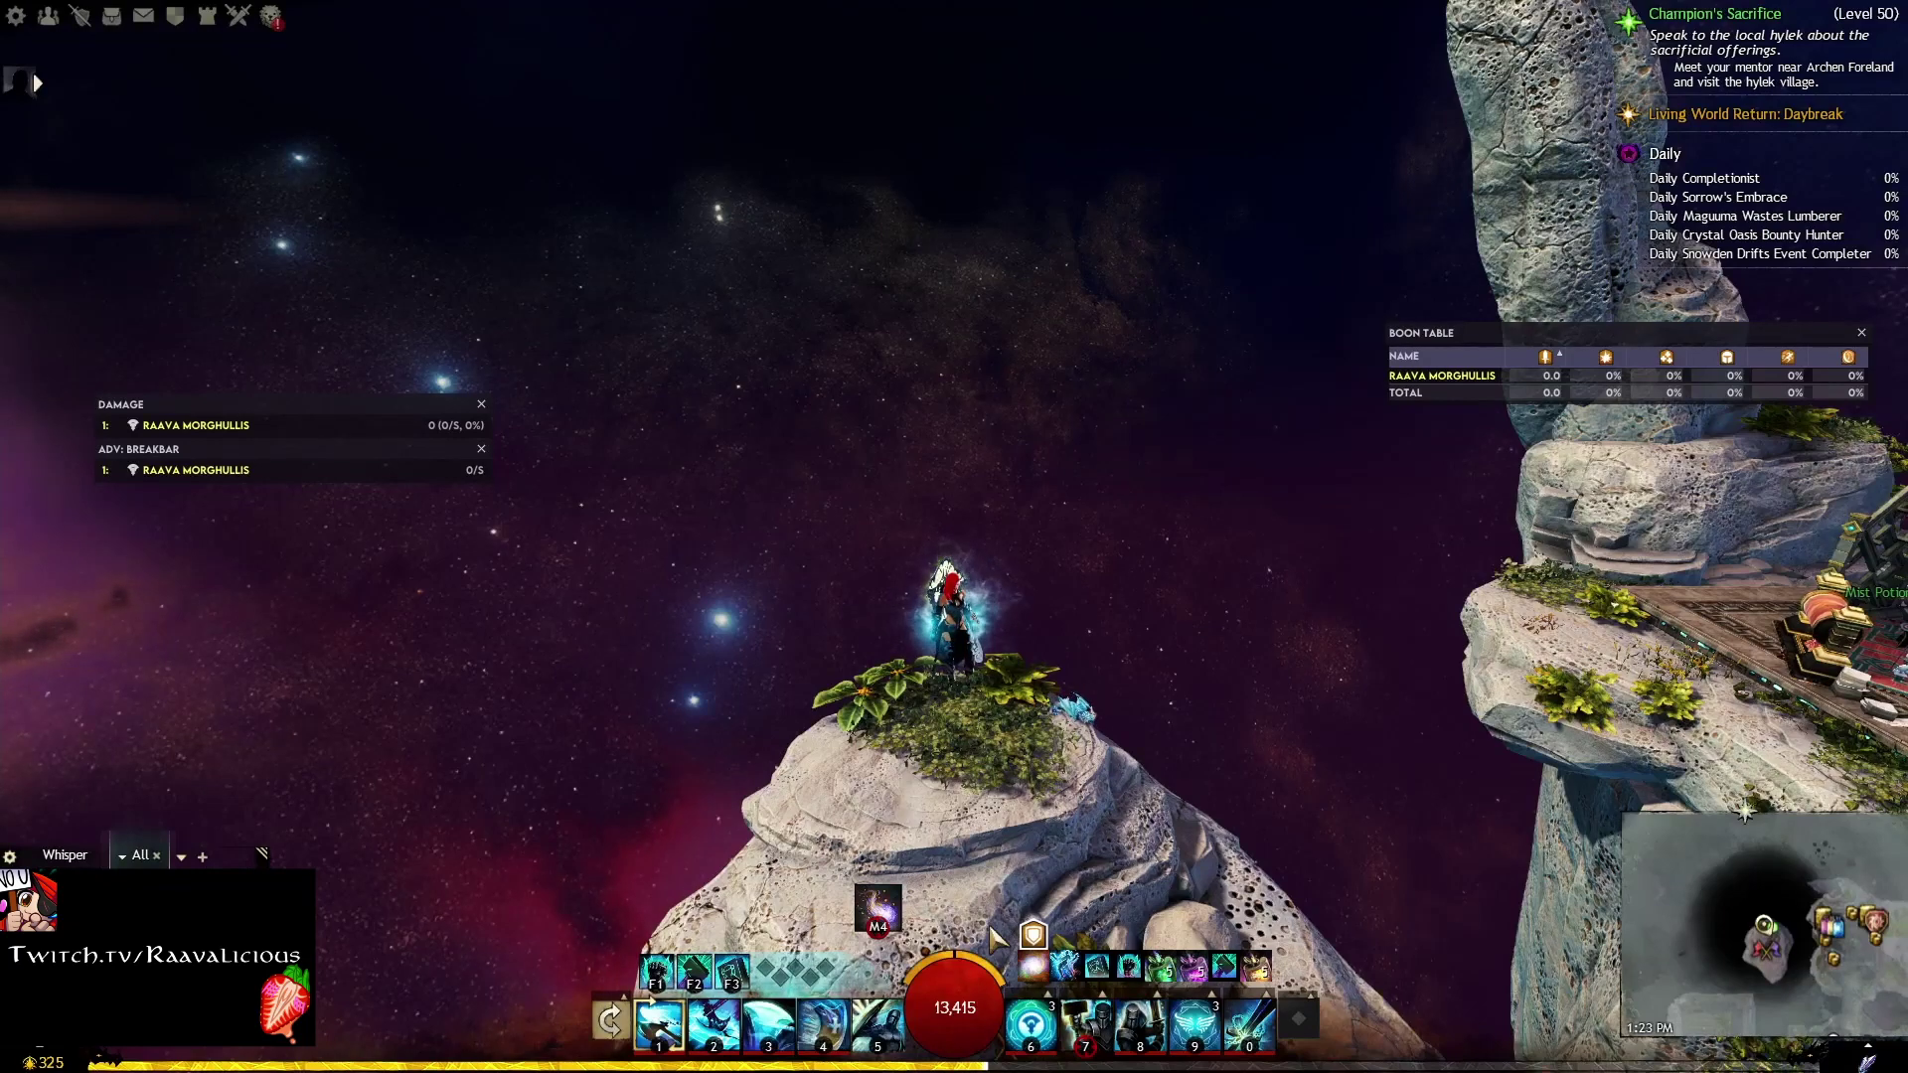